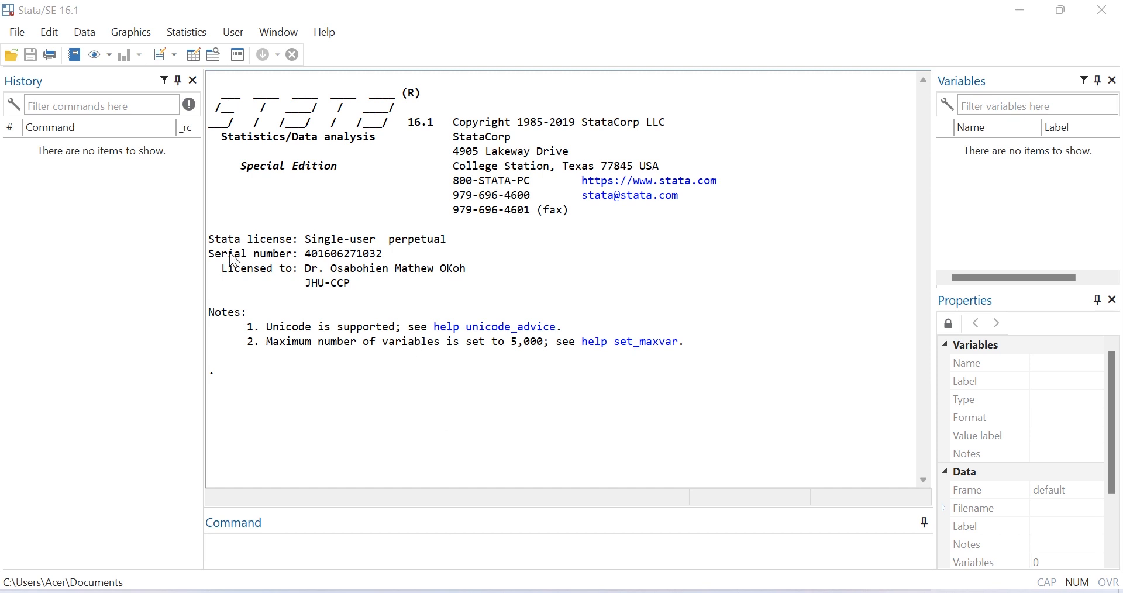
Load auto.dta from the example datasets installed with Stata, and close the dataset viewer
{"action": "left_click", "coordinate": [17, 33]}
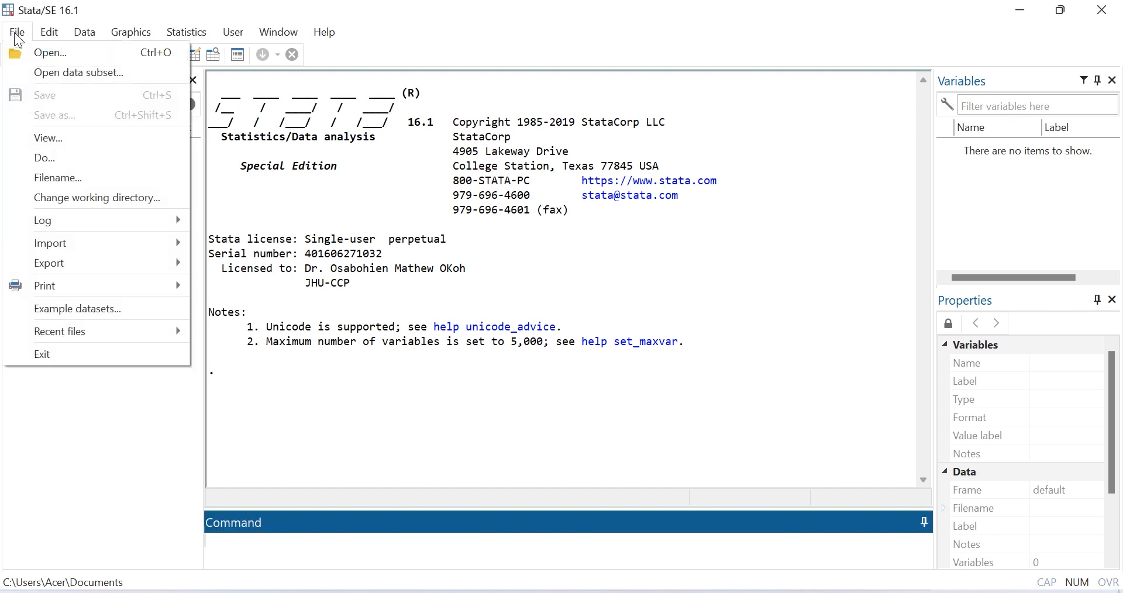
{"action": "left_click", "coordinate": [48, 307]}
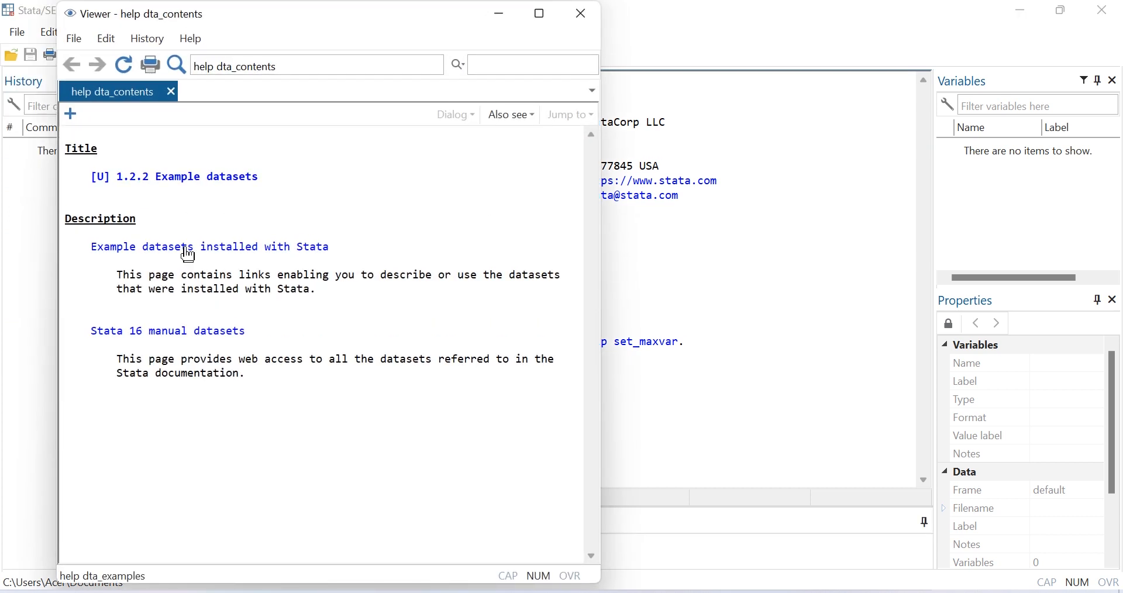
{"action": "left_click", "coordinate": [196, 250]}
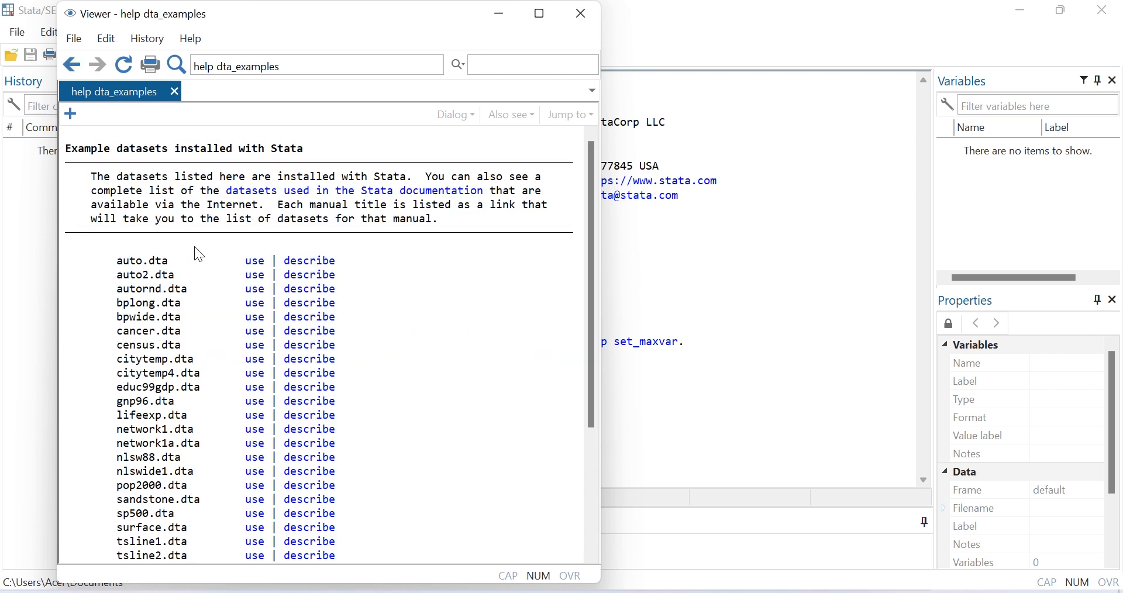
{"action": "left_click", "coordinate": [255, 262]}
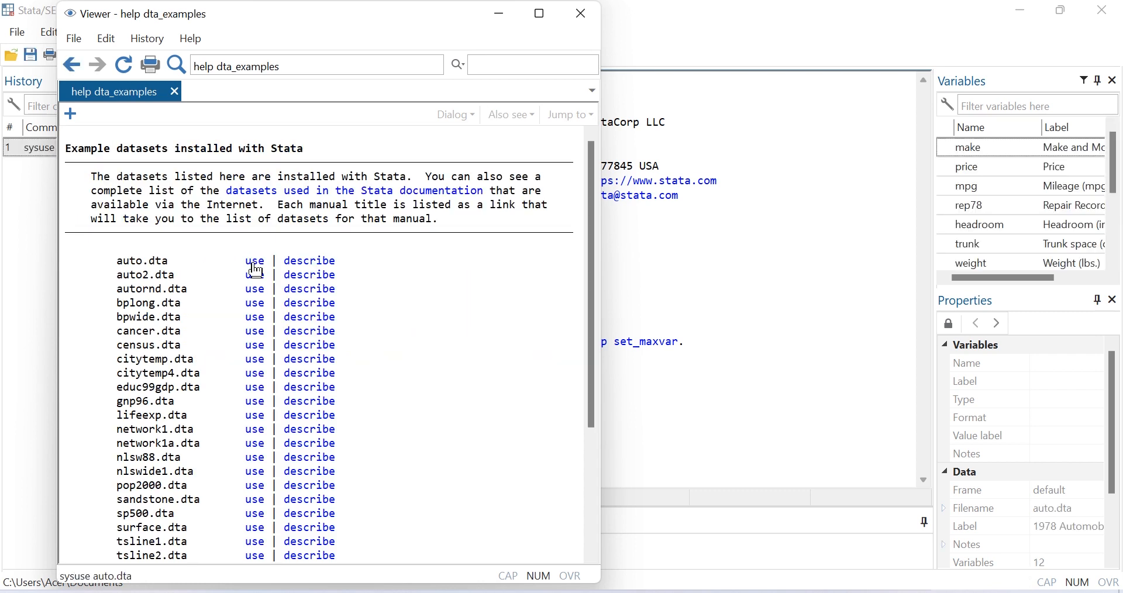
{"action": "left_click", "coordinate": [580, 13]}
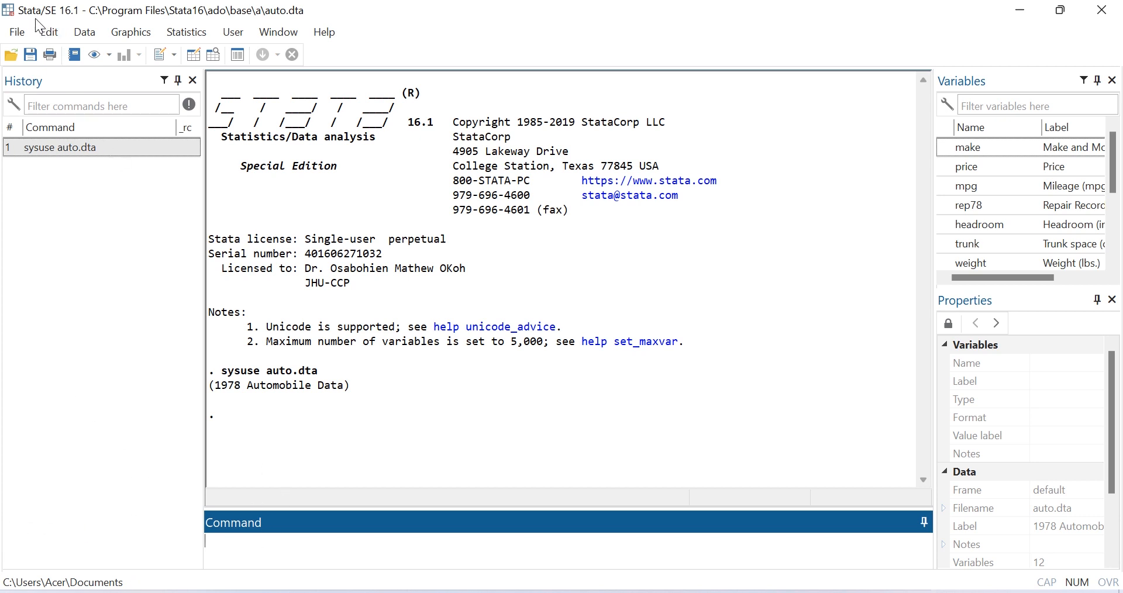
Open the auto dataset in the Data Editor and widen the data grid until the foreign column fits
{"action": "left_click", "coordinate": [271, 33]}
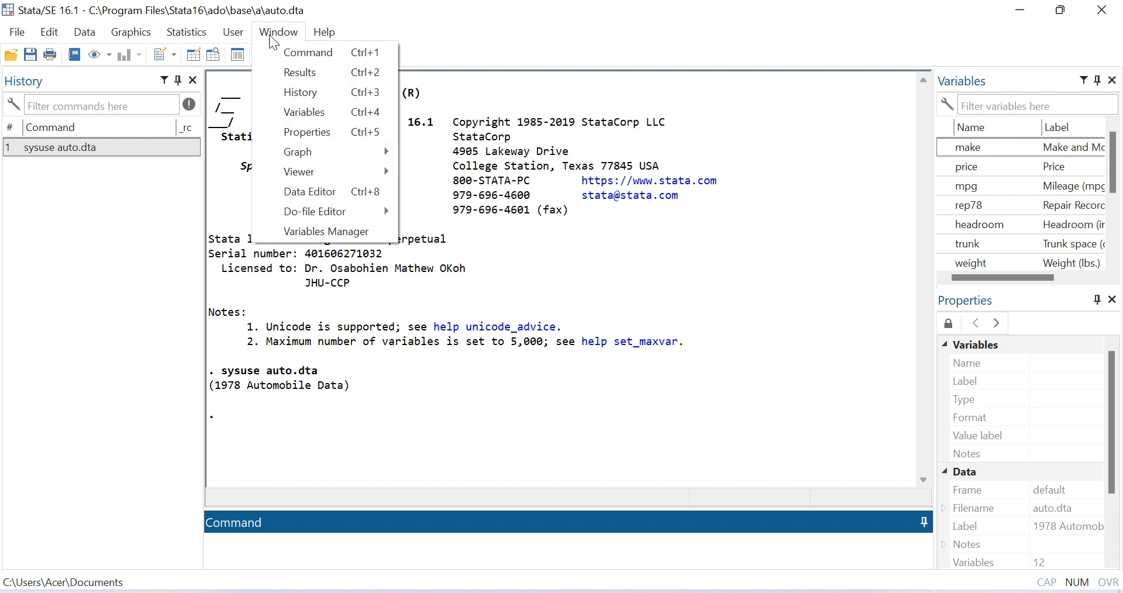
{"action": "mouse_move", "coordinate": [308, 214]}
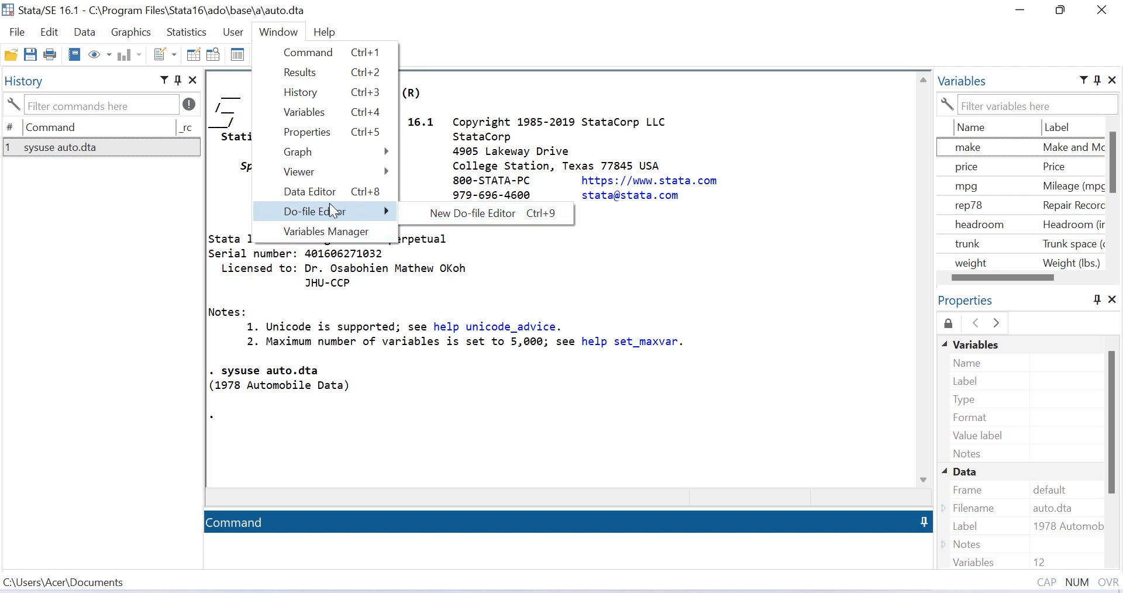
{"action": "left_click", "coordinate": [307, 193]}
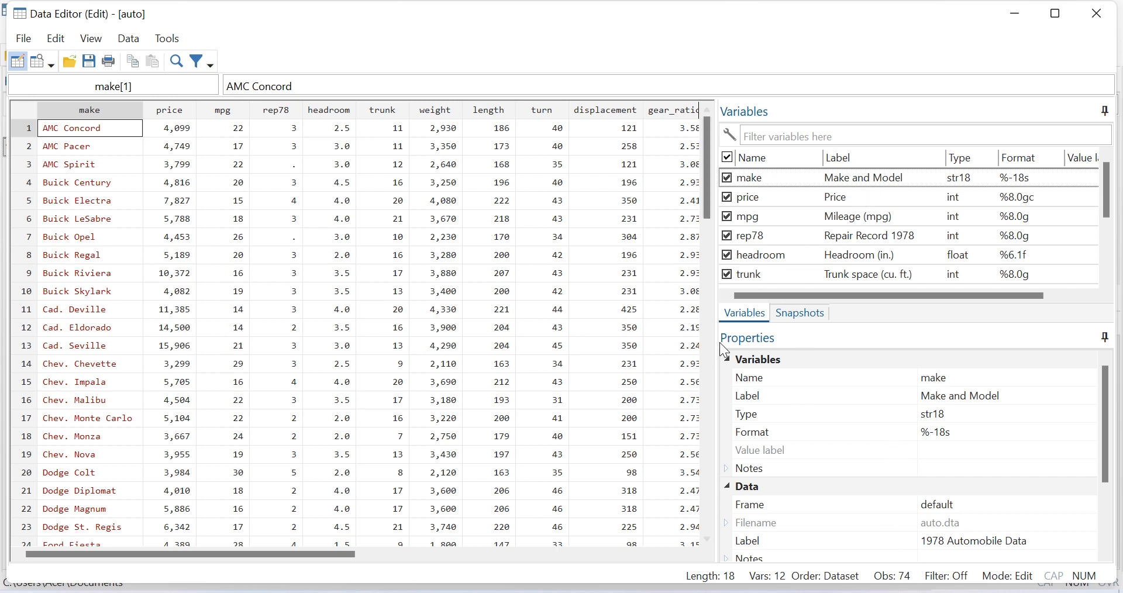
{"action": "left_click_drag", "start_coordinate": [717, 339], "coordinate": [858, 317]}
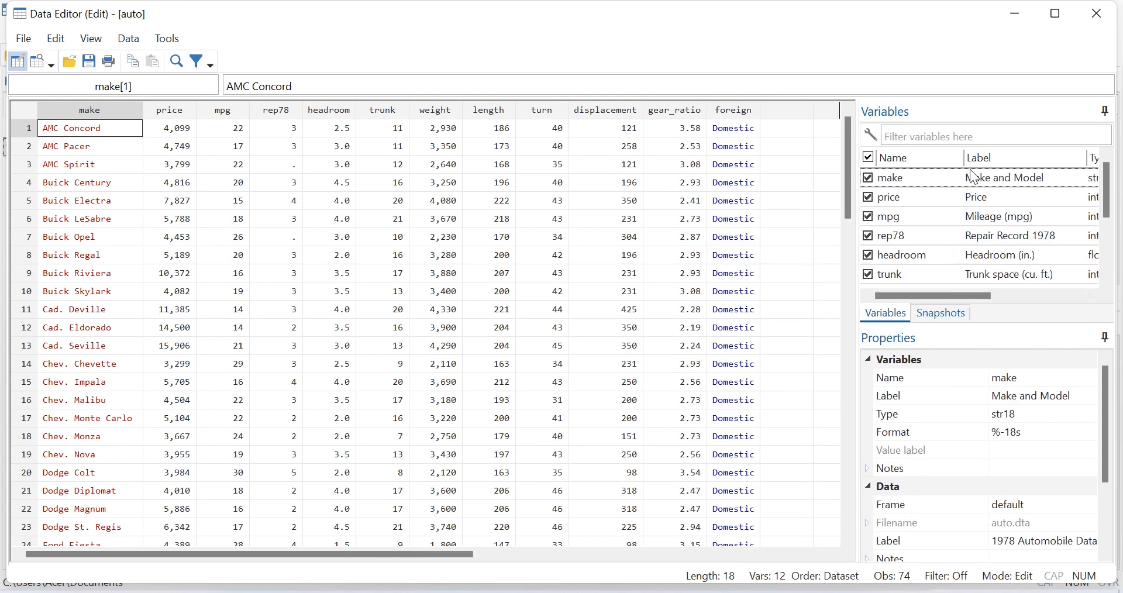
{"action": "mouse_move", "coordinate": [858, 242]}
{"action": "left_mouse_down"}
{"action": "mouse_move", "coordinate": [687, 252]}
{"action": "mouse_move", "coordinate": [846, 244]}
{"action": "left_mouse_up"}
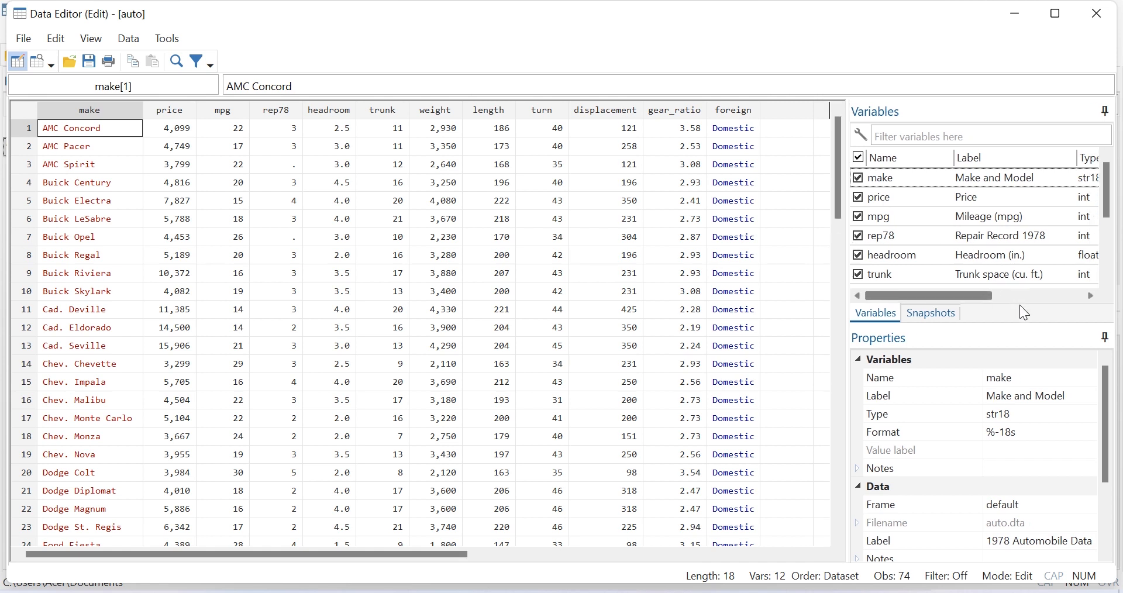
Shift the divider between the variable list and the properties slightly up, and close the Data Editor
{"action": "left_click", "coordinate": [999, 309]}
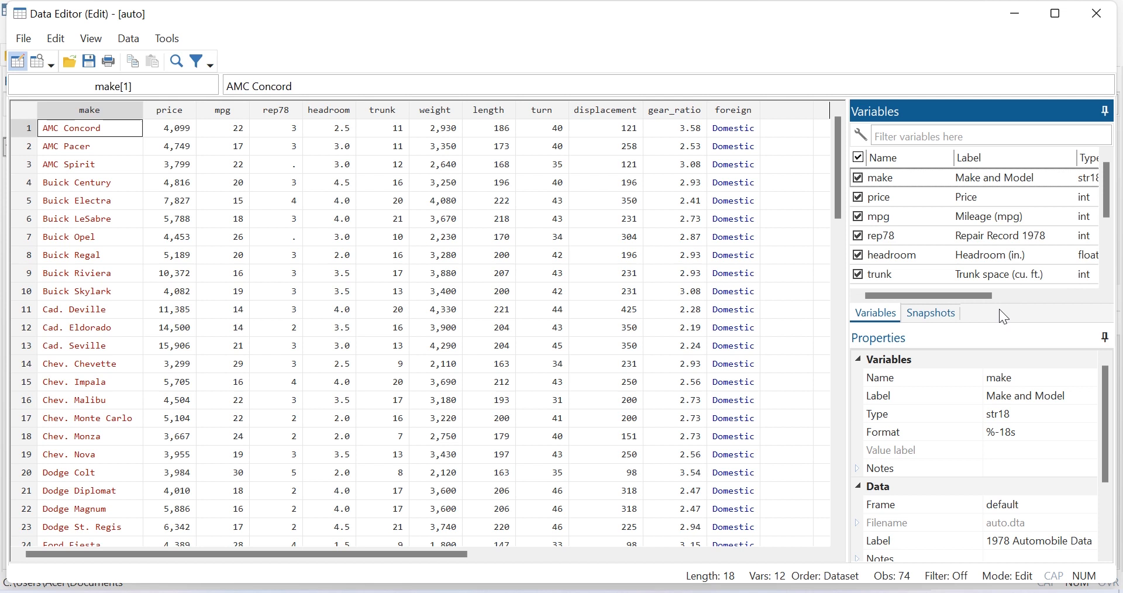
{"action": "left_click", "coordinate": [994, 322]}
{"action": "mouse_move", "coordinate": [993, 323]}
{"action": "left_mouse_down"}
{"action": "mouse_move", "coordinate": [993, 281]}
{"action": "mouse_move", "coordinate": [992, 320]}
{"action": "left_mouse_up"}
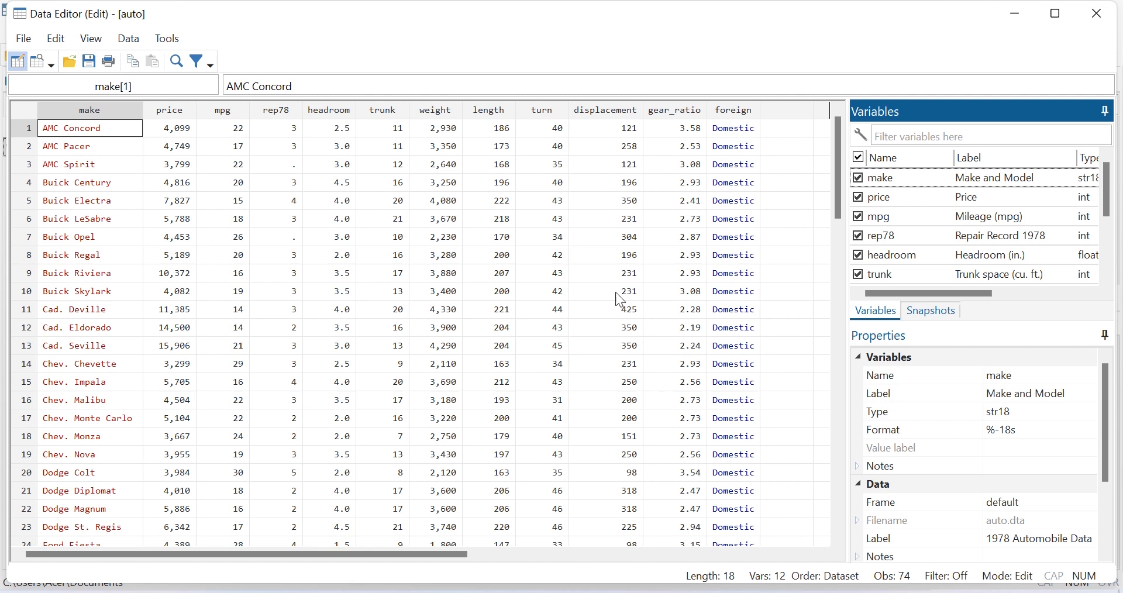
{"action": "left_click", "coordinate": [1088, 14]}
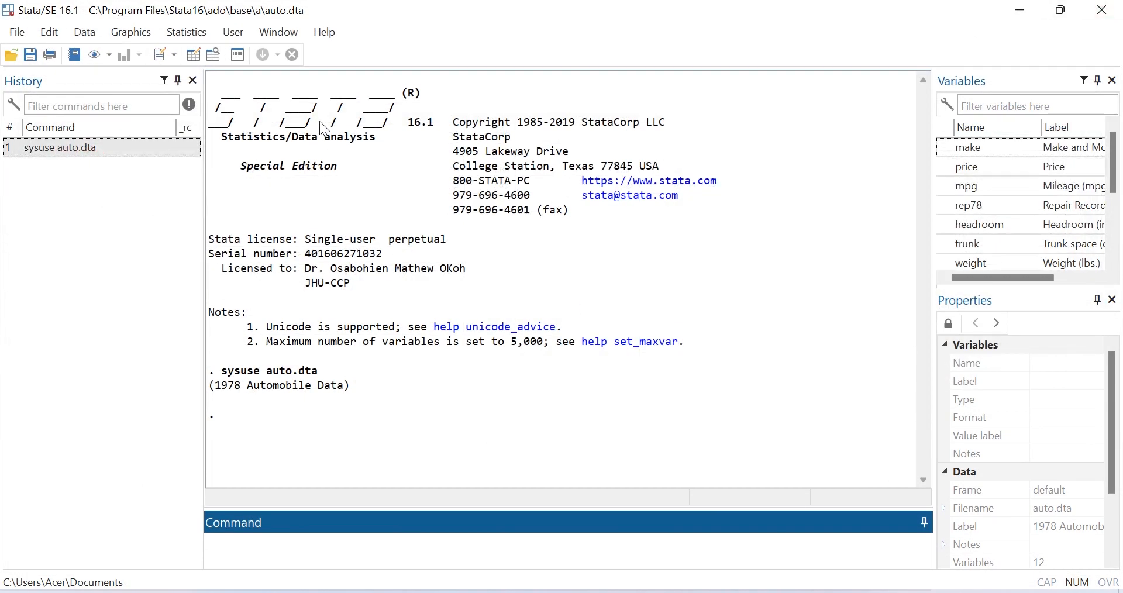
Run the edit command to open the auto dataset in edit mode, and close the Data Editor
{"action": "left_click", "coordinate": [280, 31]}
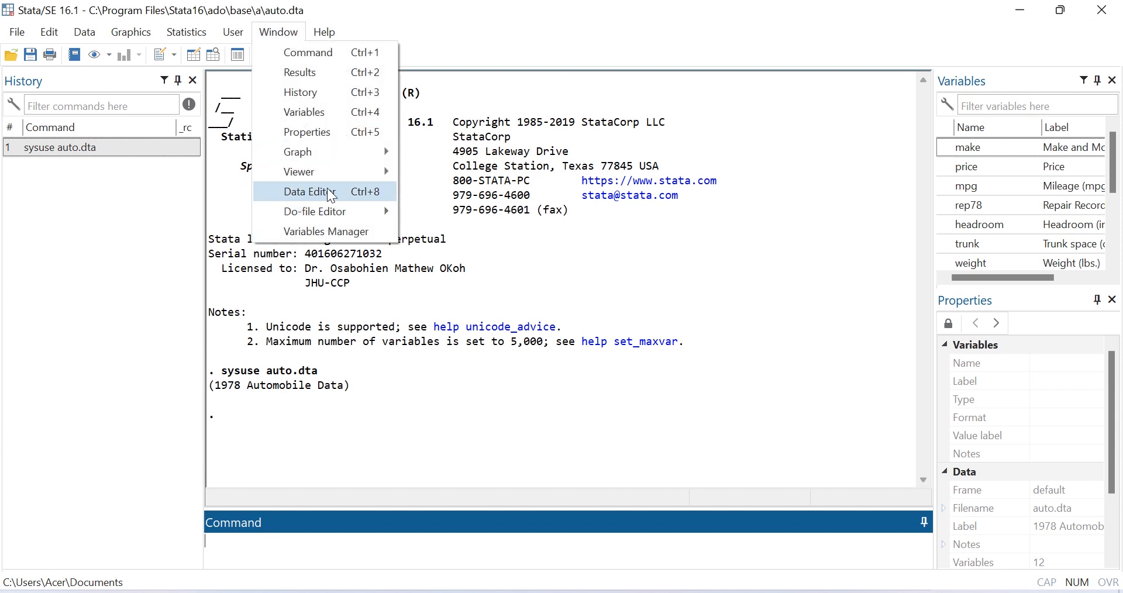
{"action": "left_click", "coordinate": [299, 561]}
{"action": "type", "text": "edit"}
{"action": "key", "text": "Return"}
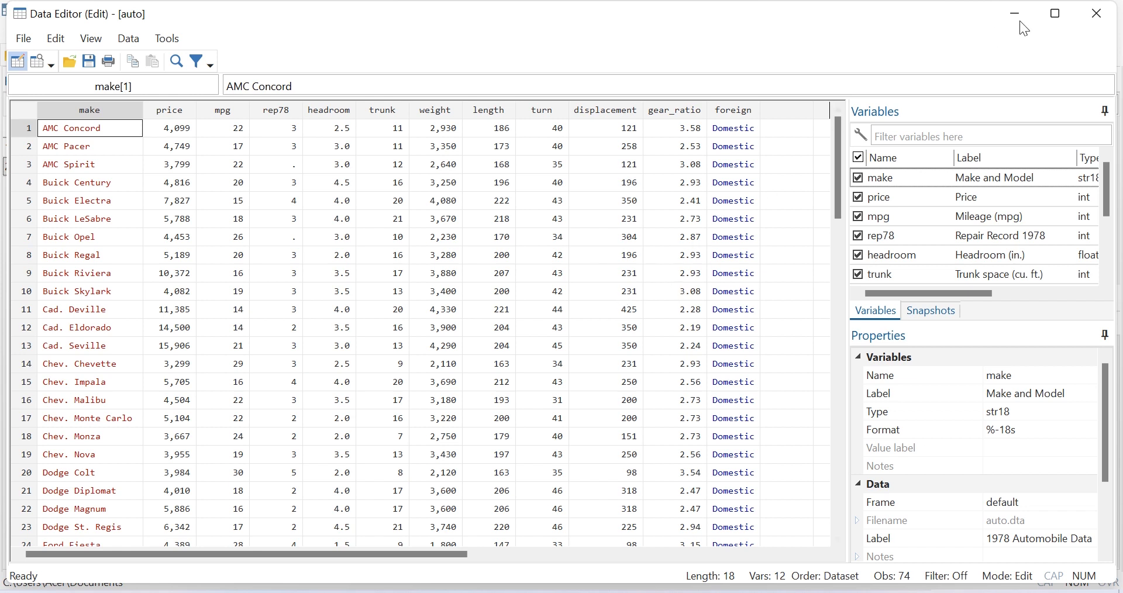
{"action": "left_click", "coordinate": [1087, 19]}
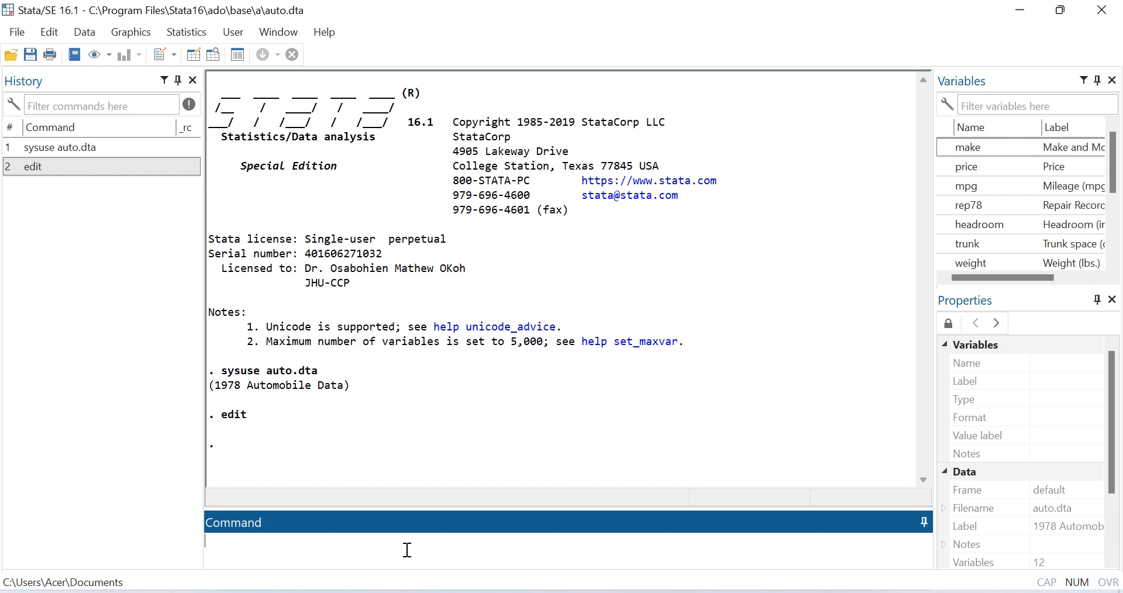
Run the abbreviated br command to view the auto dataset in browse mode, and close the Data Editor
{"action": "type", "text": "br"}
{"action": "key", "text": "Return"}
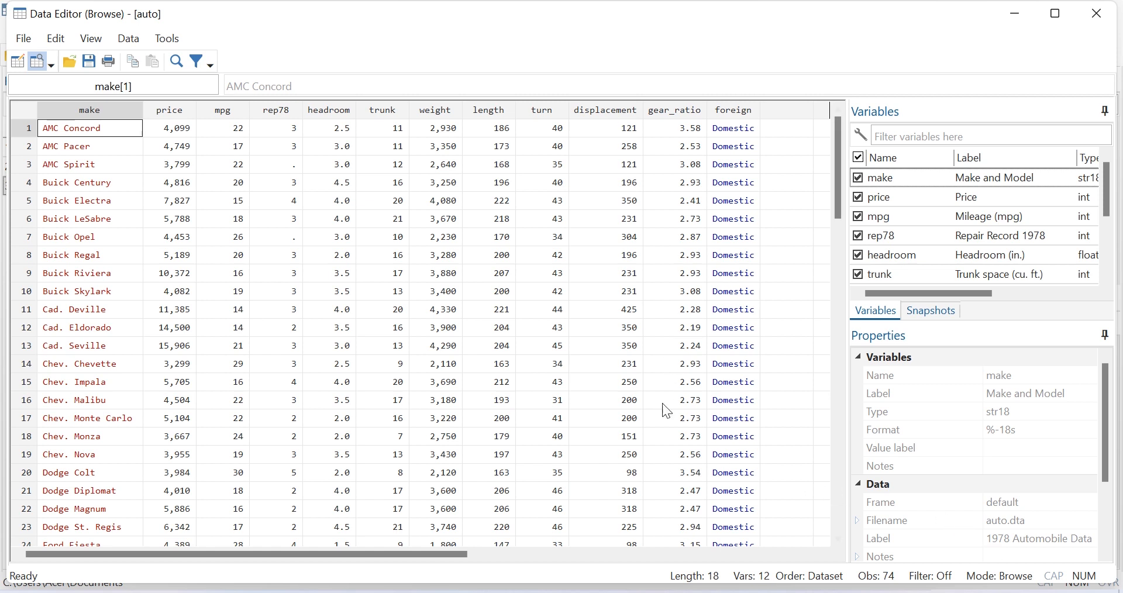
{"action": "left_click", "coordinate": [1096, 14]}
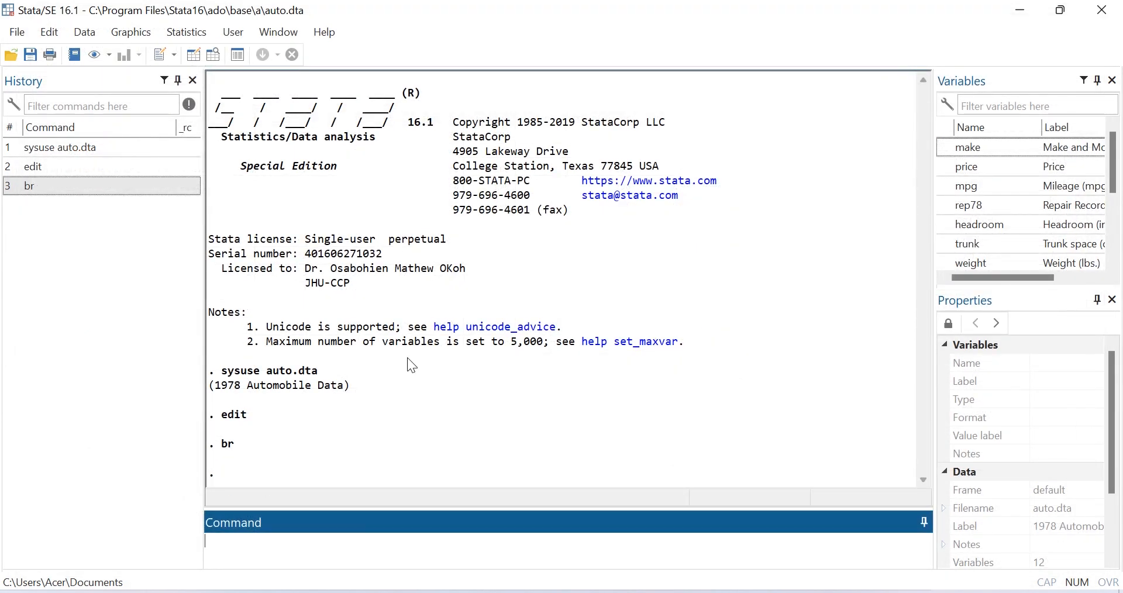
Run the full browse command to view the auto dataset again, and close the Data Editor
{"action": "type", "text": "browsw"}
{"action": "key", "text": "BackSpace"}
{"action": "type", "text": "e"}
{"action": "key", "text": "Return"}
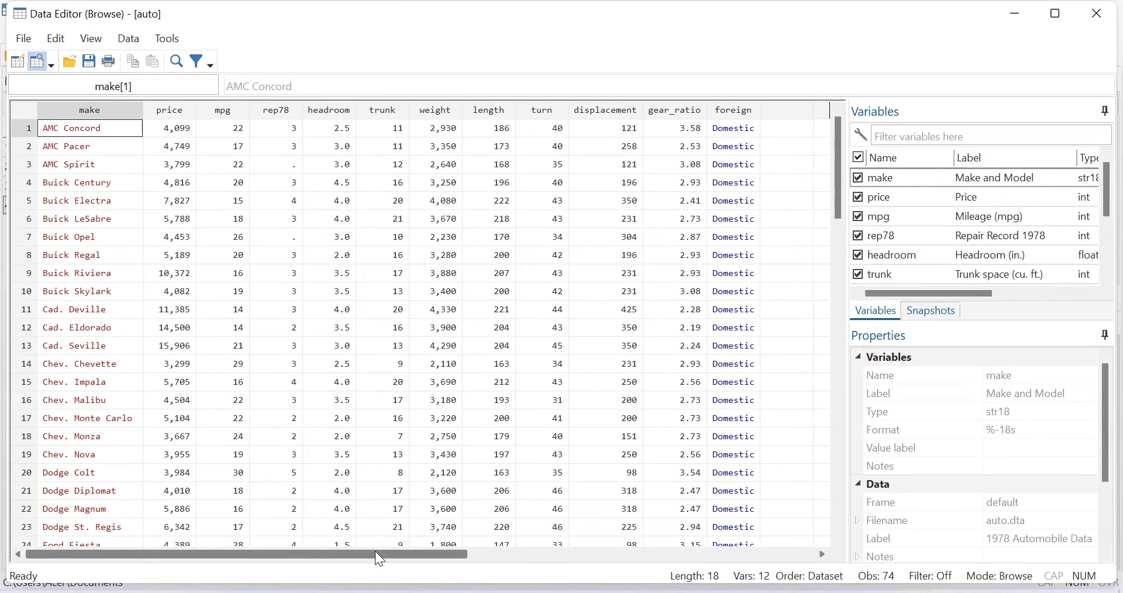
{"action": "left_click", "coordinate": [1110, 19]}
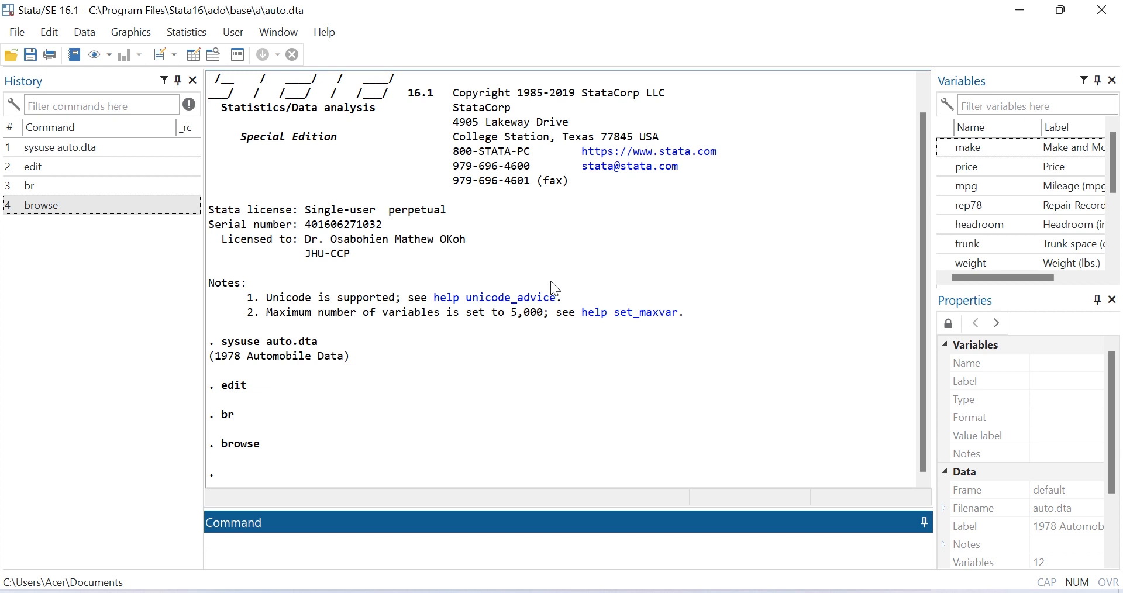
Remove the loaded dataset from memory with the clear command
{"action": "left_click", "coordinate": [551, 282]}
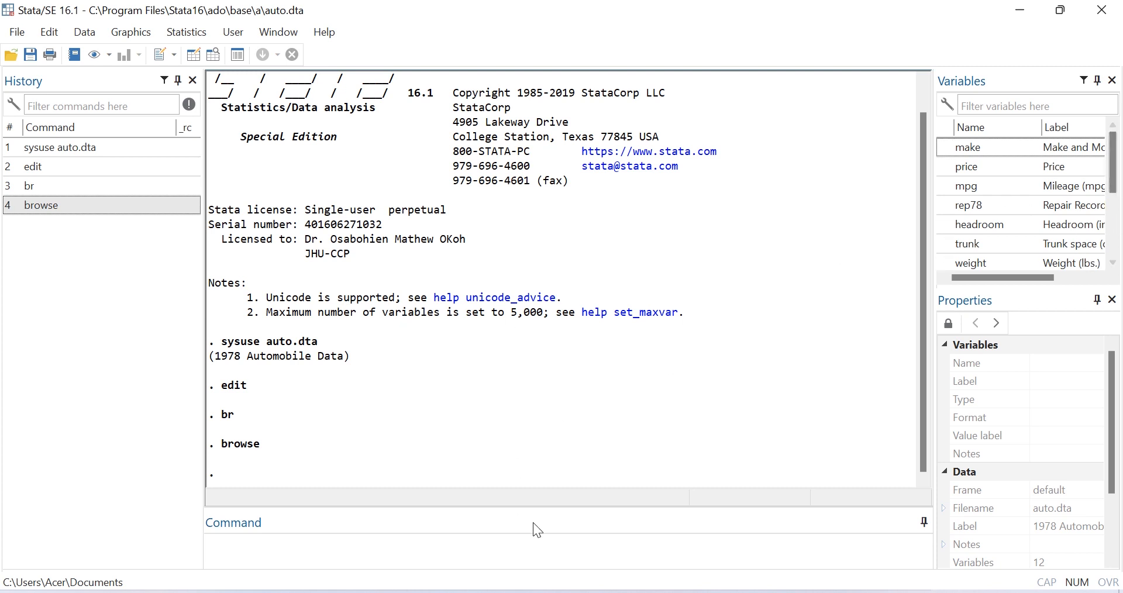
{"action": "left_click", "coordinate": [478, 549]}
{"action": "type", "text": "cl"}
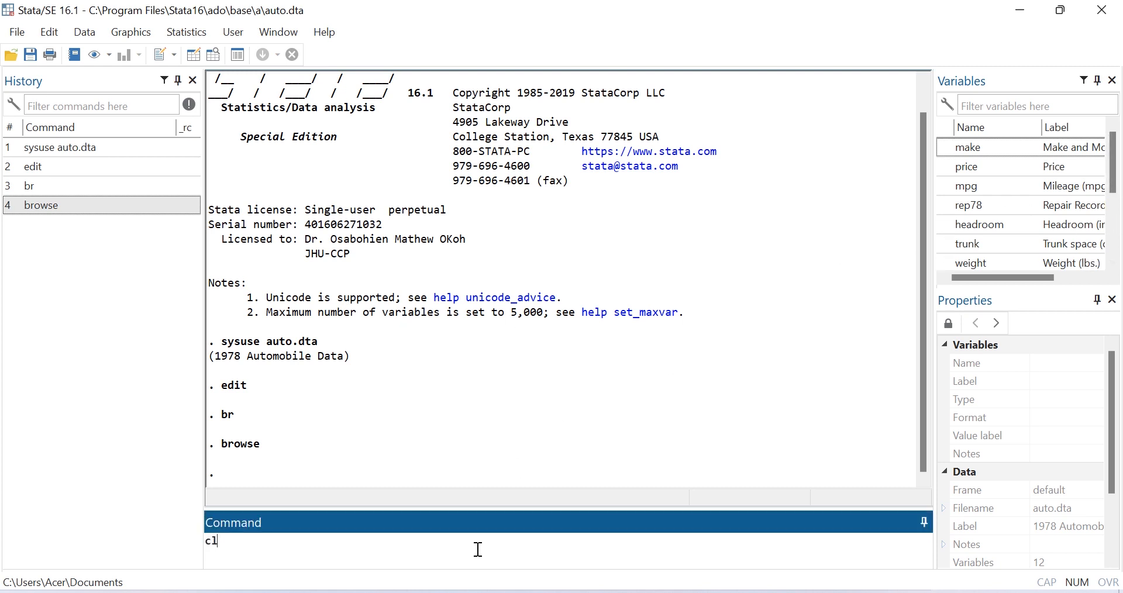
{"action": "type", "text": "ear"}
{"action": "key", "text": "Return"}
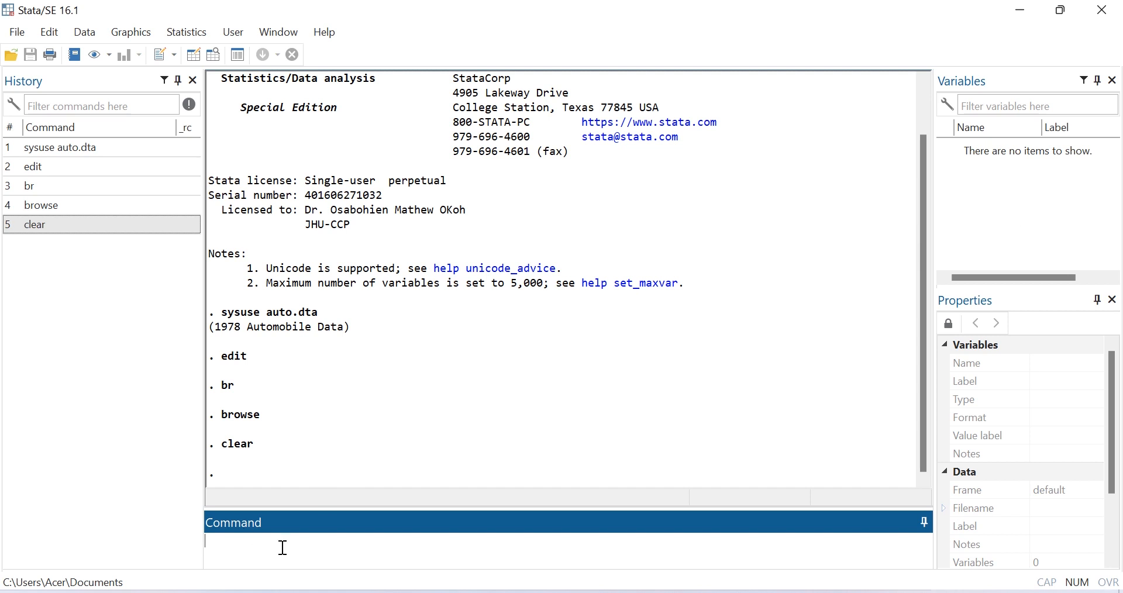
Run br to view the empty dataset in browse mode, and close the Data Editor
{"action": "type", "text": "br"}
{"action": "key", "text": "Return"}
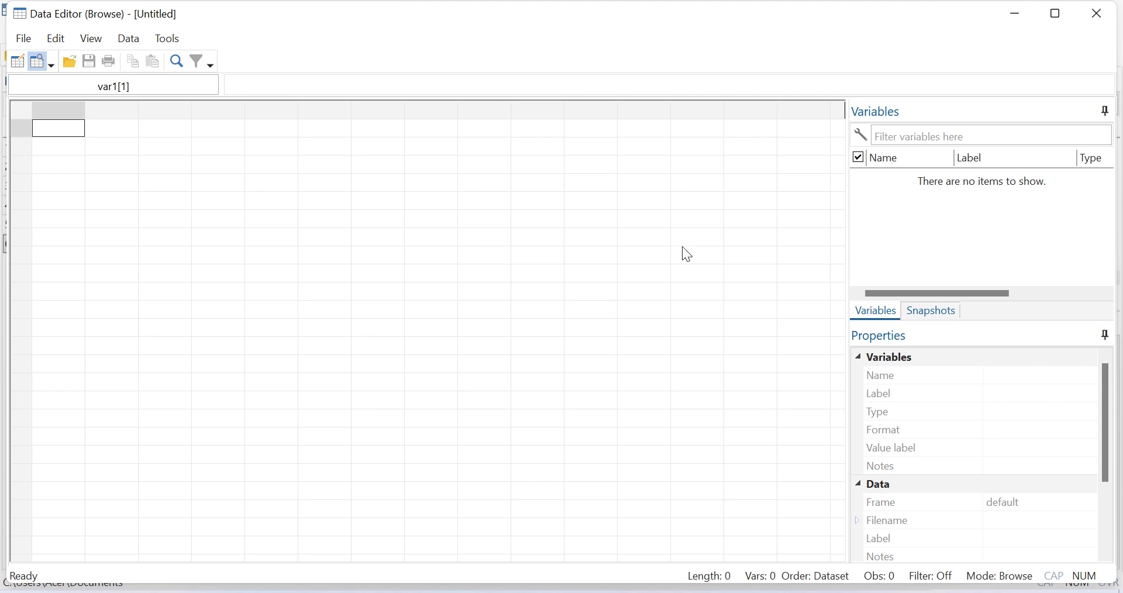
{"action": "left_click", "coordinate": [1097, 13]}
Open the empty dataset with the edit command and enter 2, 3, 4 and 5 across the first row
{"action": "type", "text": "edit"}
{"action": "key", "text": "Return"}
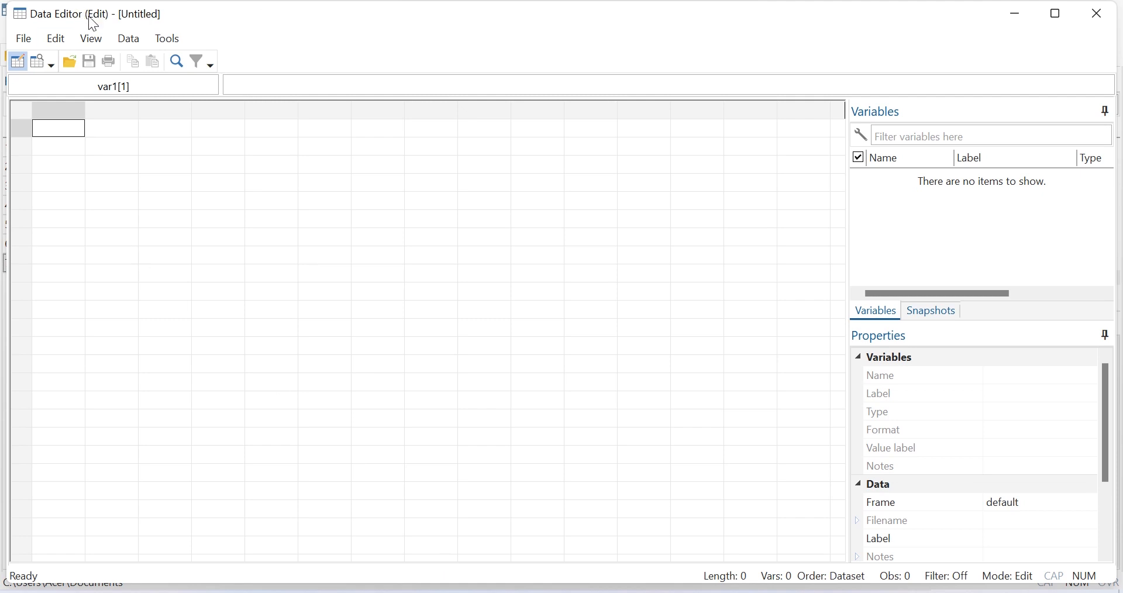
{"action": "type", "text": "2"}
{"action": "key", "text": "Tab"}
{"action": "type", "text": "3"}
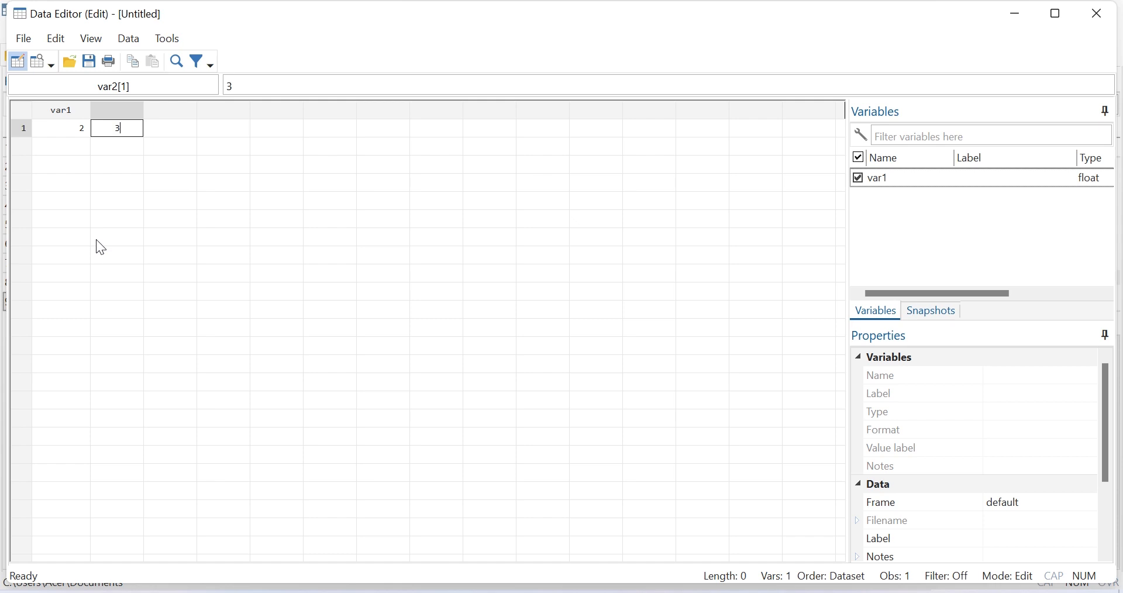
{"action": "key", "text": "Tab"}
{"action": "type", "text": "4"}
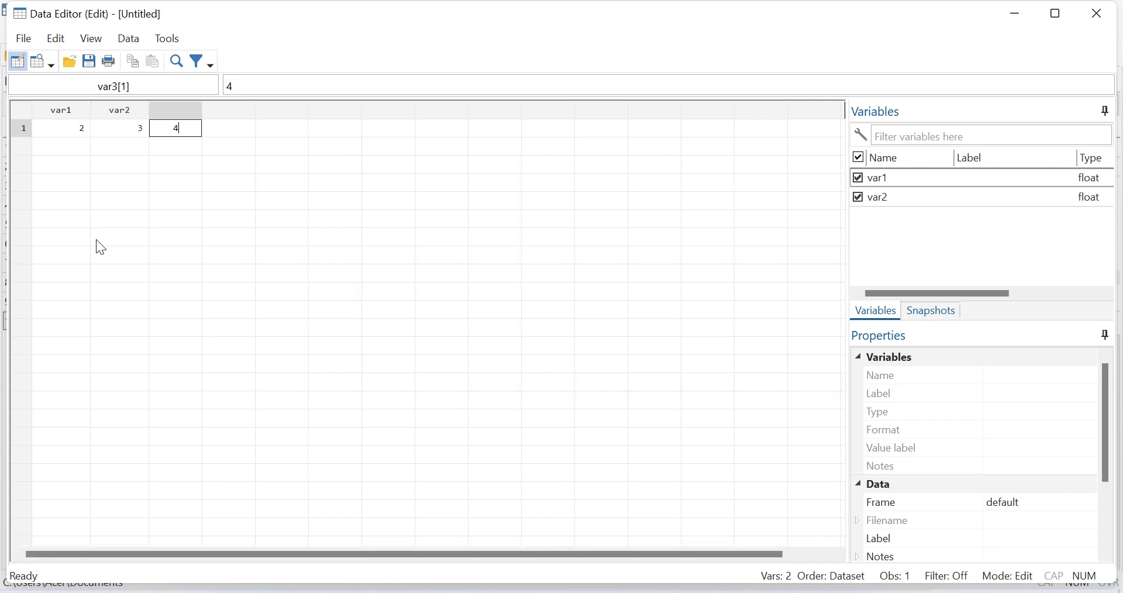
{"action": "key", "text": "Tab"}
{"action": "type", "text": "5"}
{"action": "key", "text": "Left"}
{"action": "key", "text": "Left"}
{"action": "key", "text": "Left"}
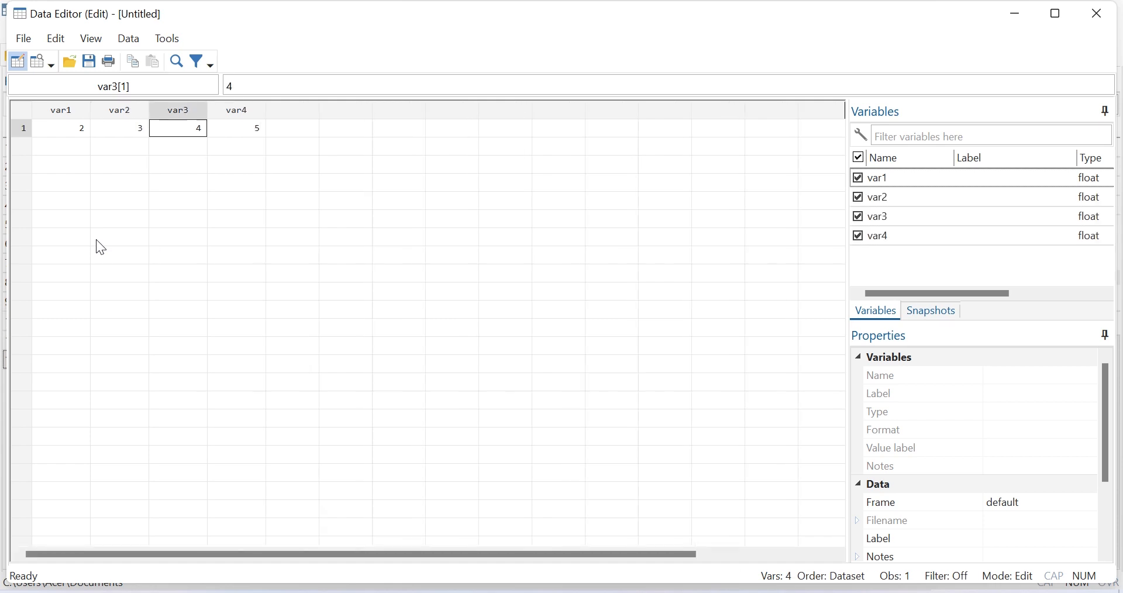
{"action": "key", "text": "Down"}
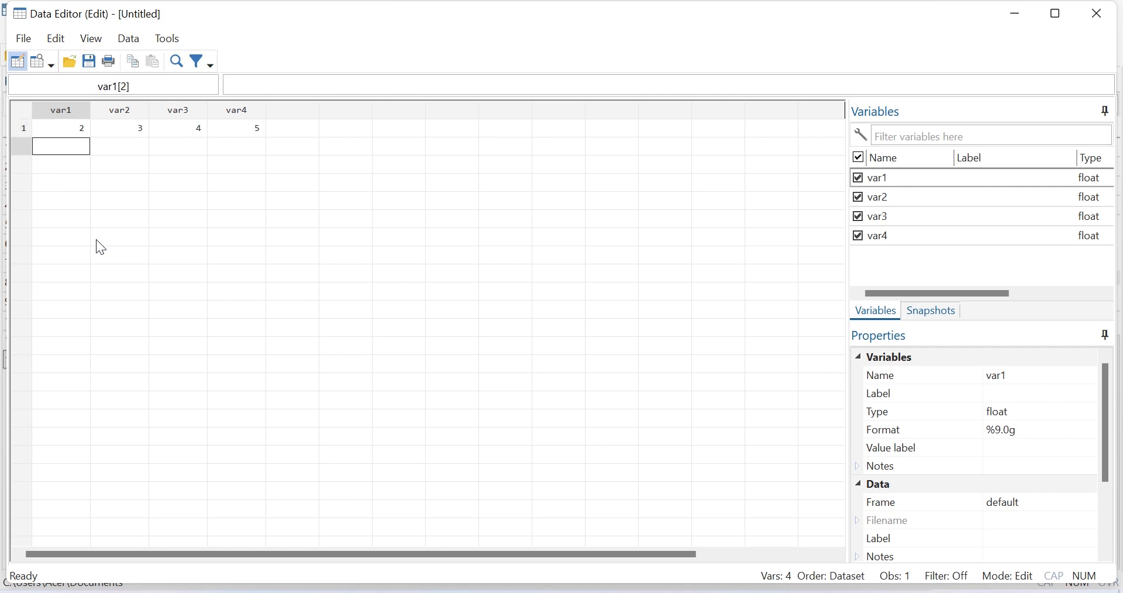
Enter 2, 3, 4 and 5 down the var1 column in rows 2 to 5
{"action": "type", "text": "2"}
{"action": "key", "text": "Return"}
{"action": "type", "text": "3"}
{"action": "key", "text": "Return"}
{"action": "type", "text": "4"}
{"action": "key", "text": "Return"}
{"action": "type", "text": "5"}
{"action": "key", "text": "Return"}
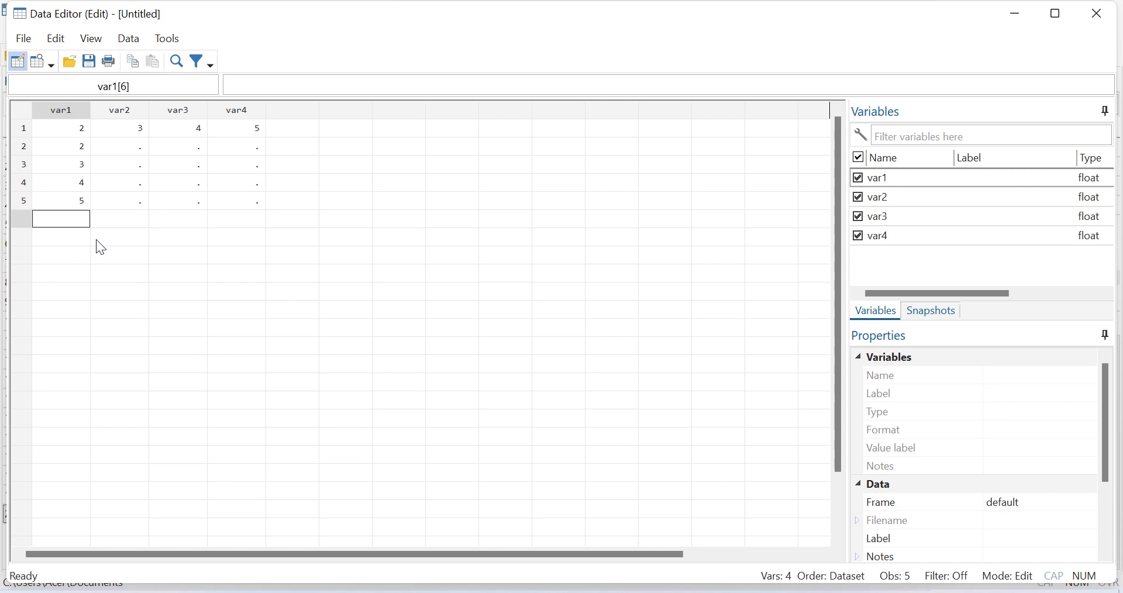
Enter 6 in rows 6 and 7 of var1, and apply the pending cell change
{"action": "type", "text": "6"}
{"action": "key", "text": "Return"}
{"action": "type", "text": "6"}
{"action": "key", "text": "Up"}
{"action": "type", "text": "6"}
{"action": "left_click", "coordinate": [223, 285]}
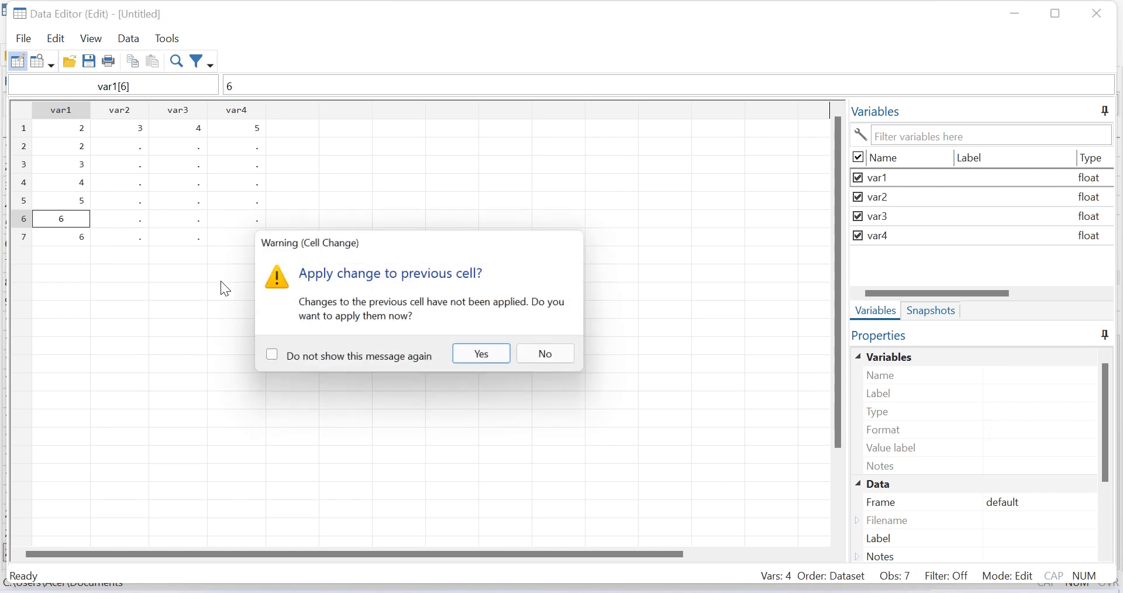
{"action": "left_click", "coordinate": [487, 358]}
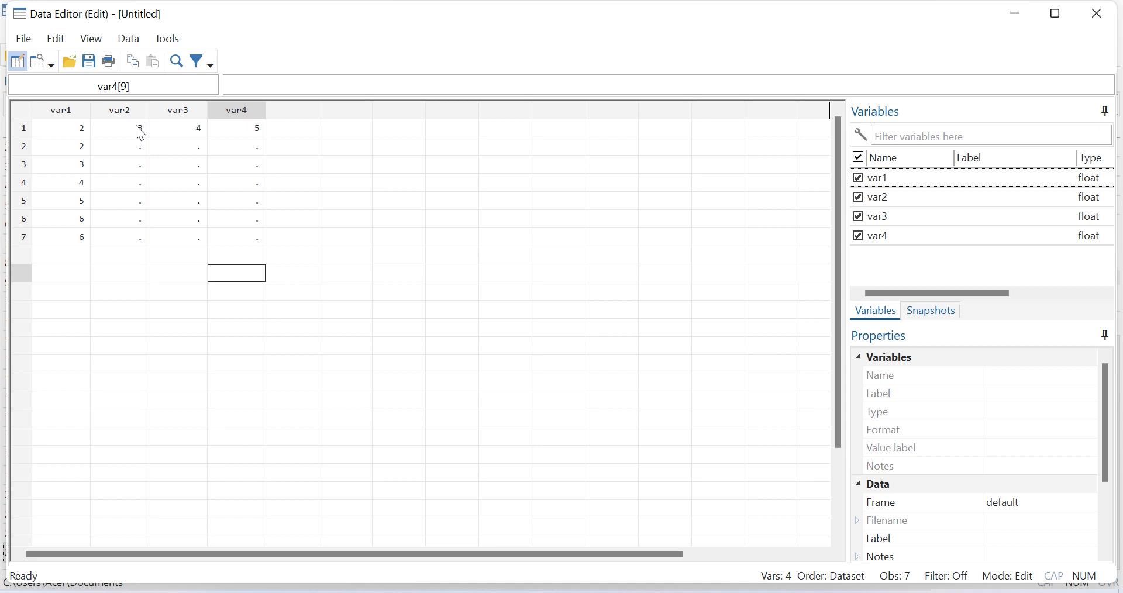
Return from the Data Editor to the main window, open the Variables Manager and change var1's name to Age
{"action": "left_click", "coordinate": [399, 255]}
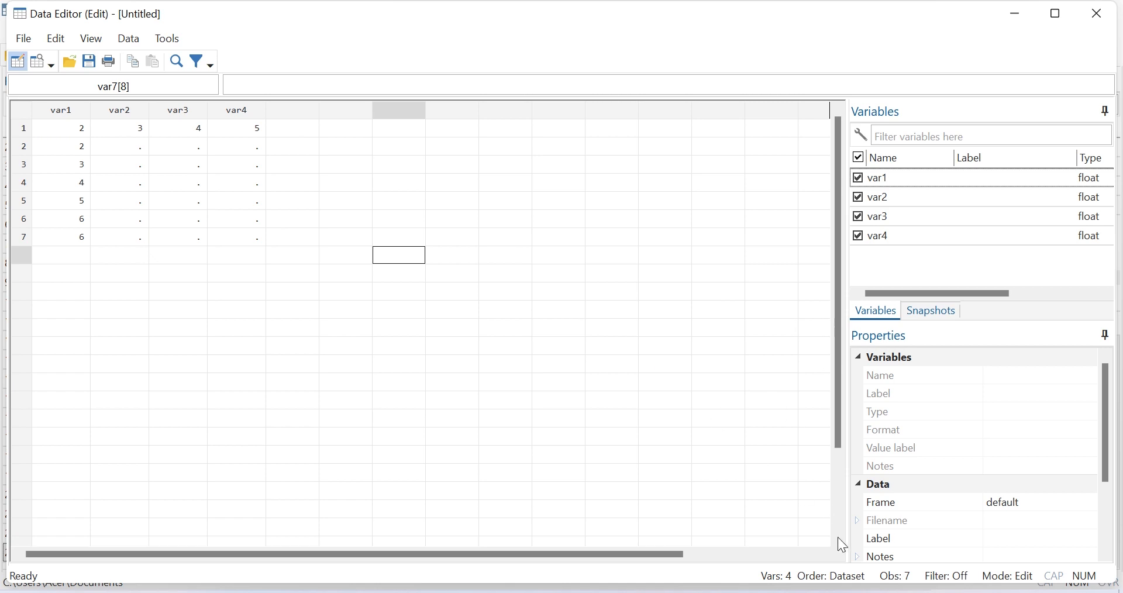
{"action": "left_click", "coordinate": [696, 542]}
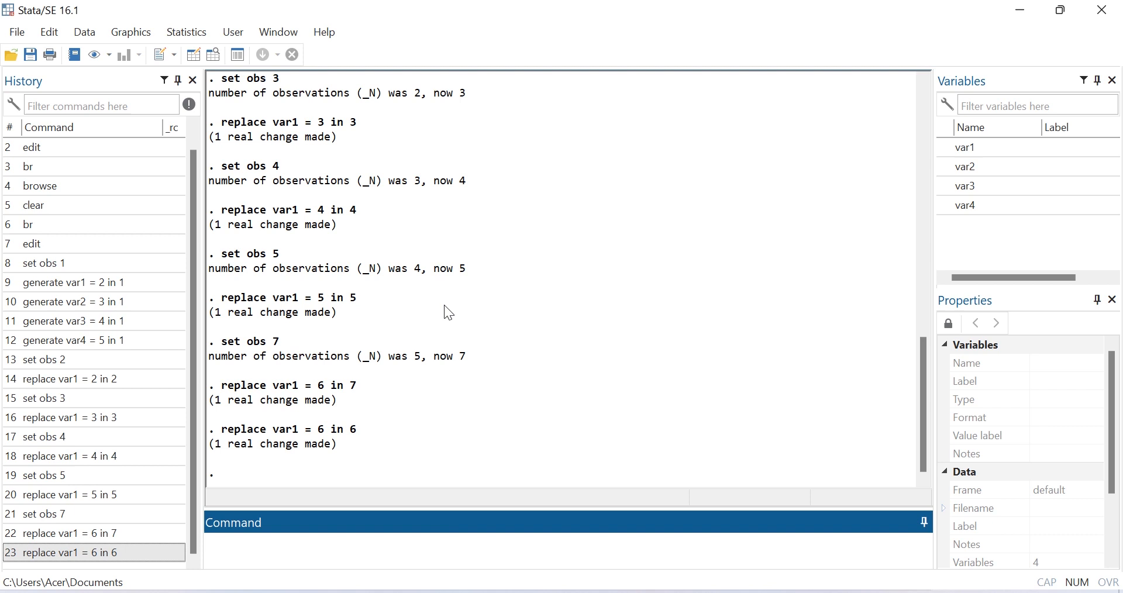
{"action": "left_click", "coordinate": [277, 31]}
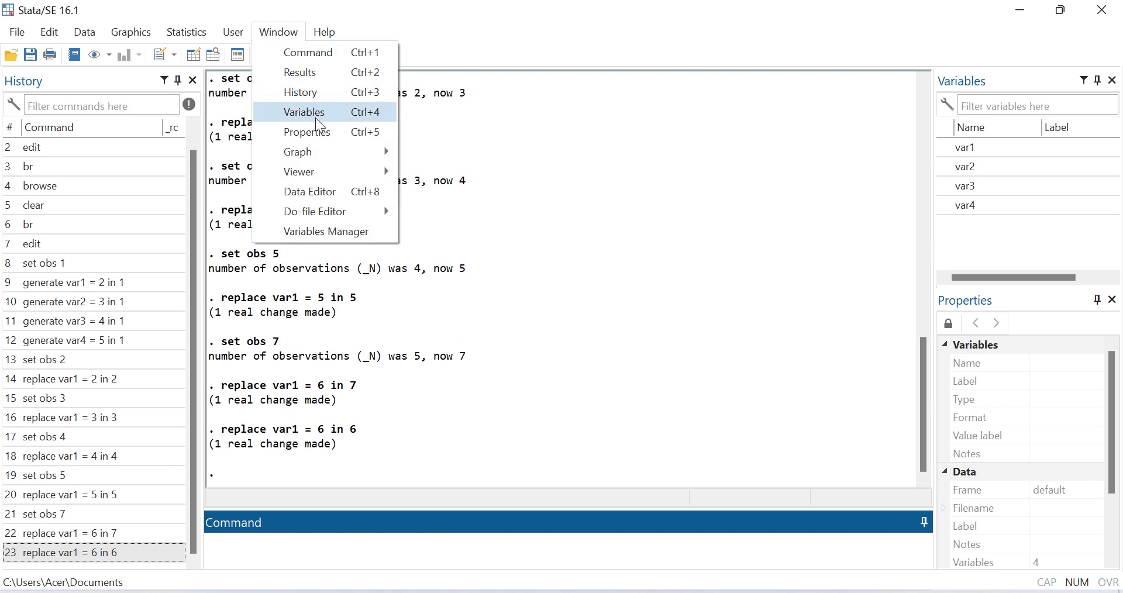
{"action": "left_click", "coordinate": [332, 234]}
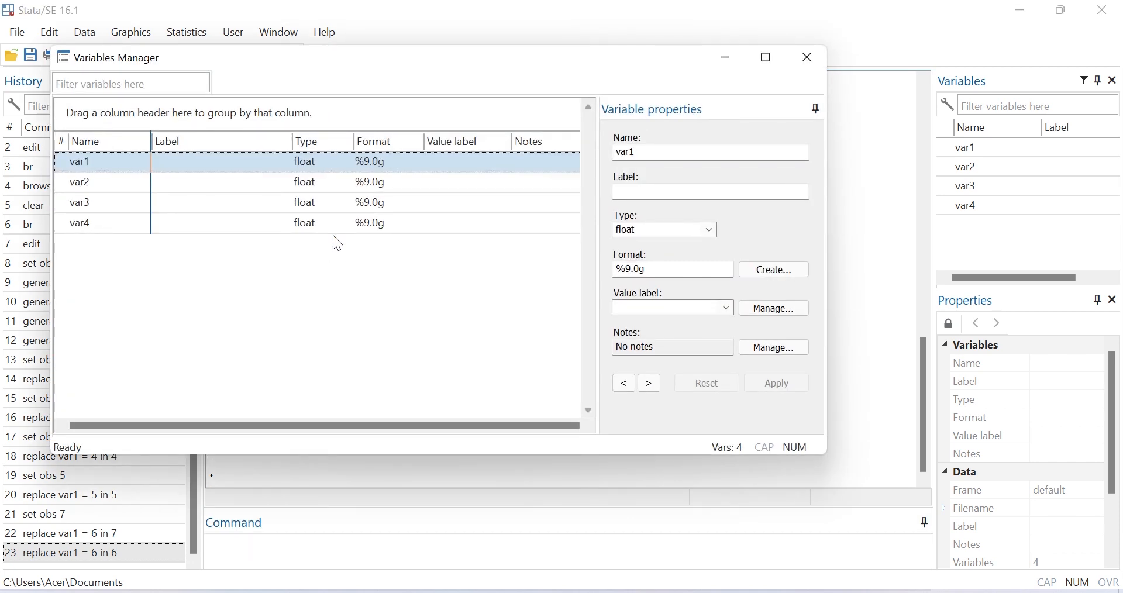
{"action": "left_click", "coordinate": [645, 152]}
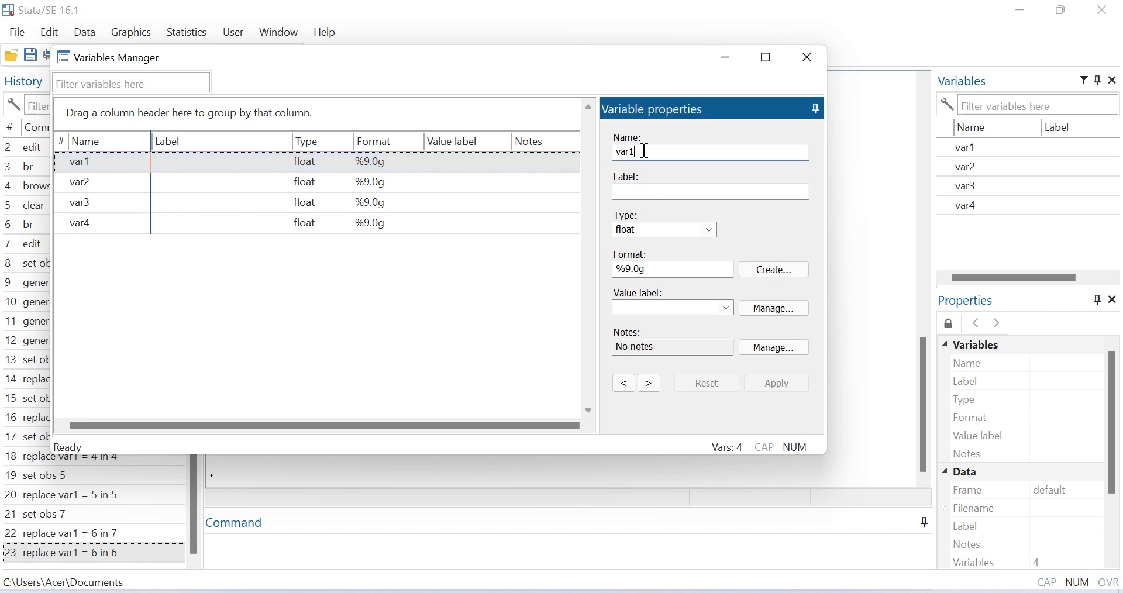
{"action": "key", "text": "BackSpace"}
{"action": "key", "text": "BackSpace"}
{"action": "key", "text": "BackSpace"}
{"action": "key", "text": "BackSpace"}
{"action": "type", "text": "Age"}
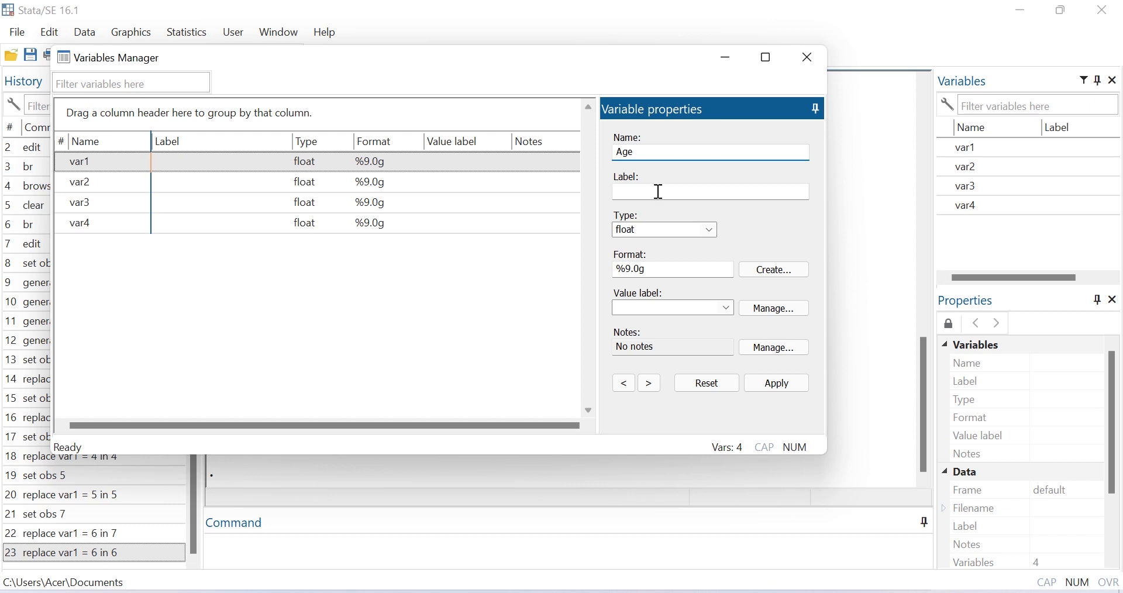
Label the variable "Age of respondent", apply its properties and close the Variables Manager
{"action": "left_click", "coordinate": [661, 195]}
{"action": "type", "text": "Age "}
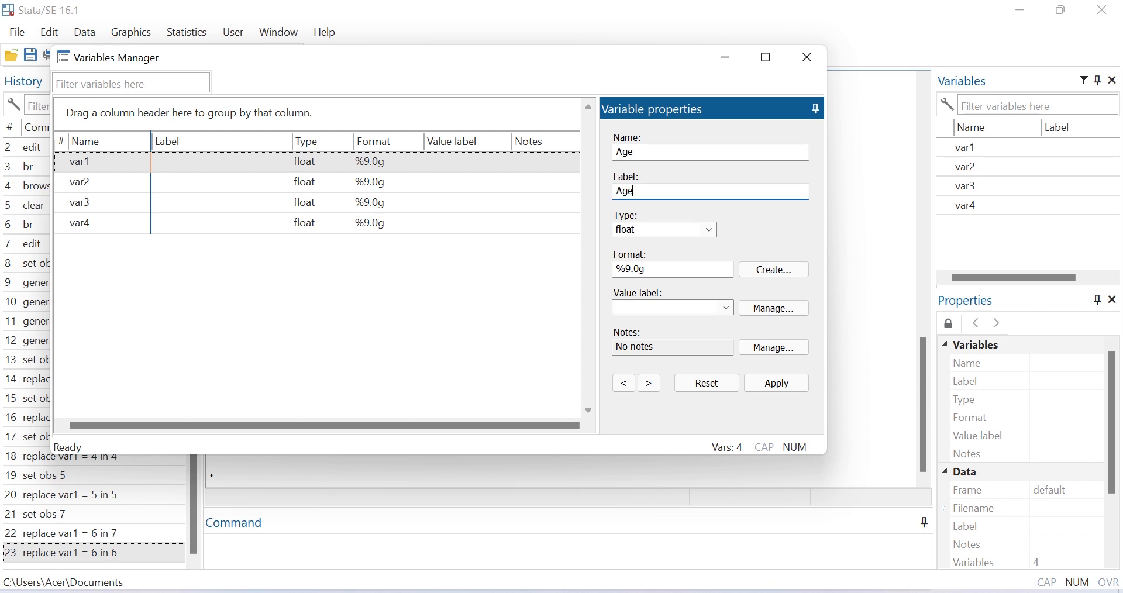
{"action": "type", "text": "of respondent"}
{"action": "left_click", "coordinate": [767, 387]}
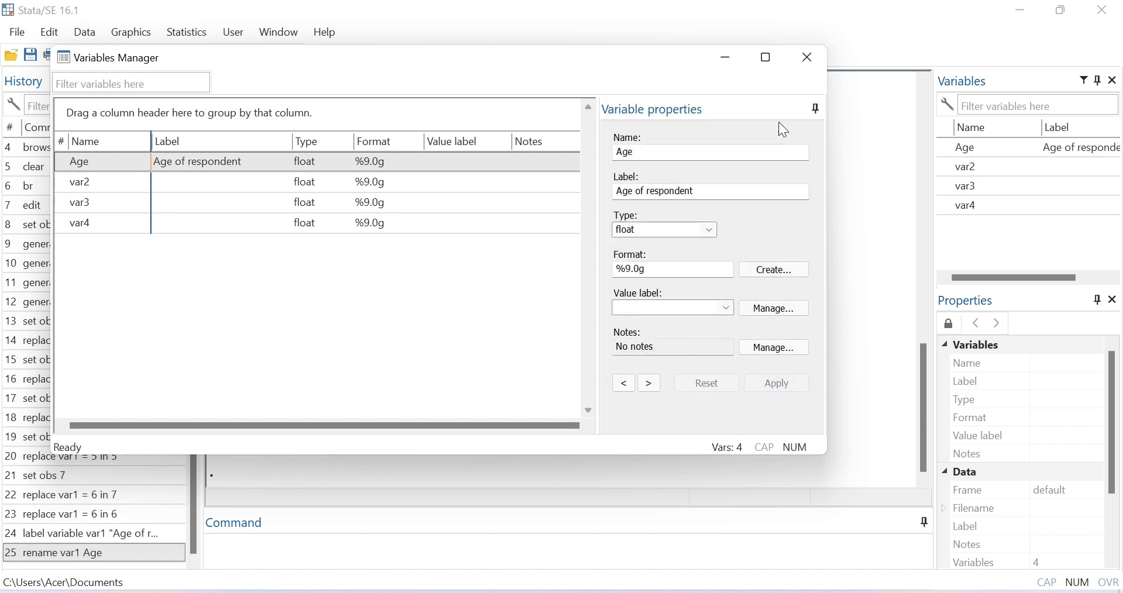
{"action": "left_click", "coordinate": [808, 65]}
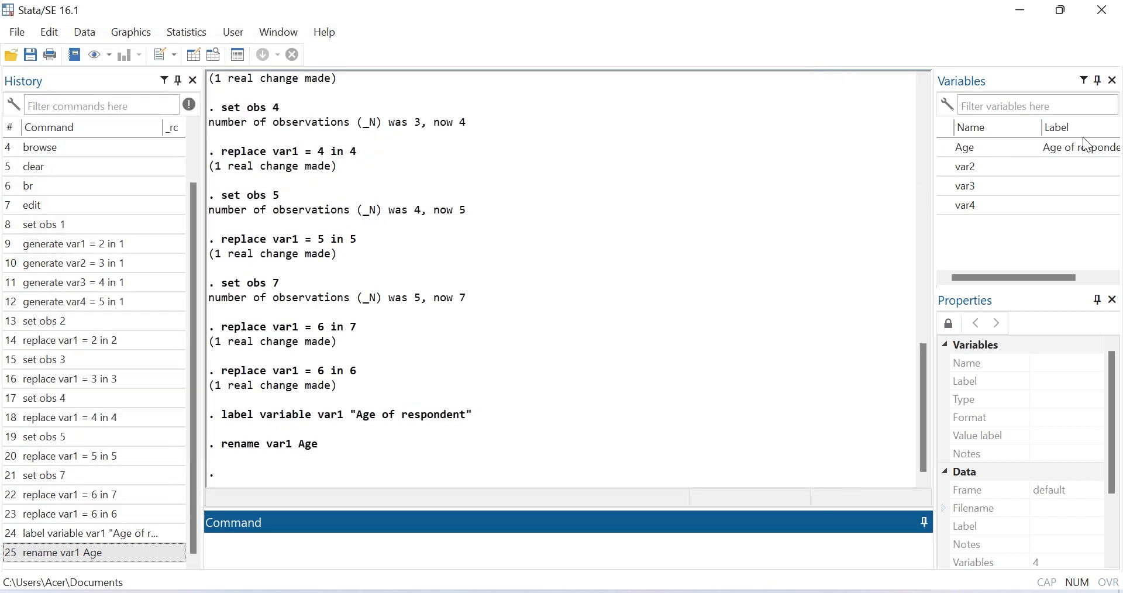
Check the first column's new name in the Data Editor, and minimize the editor window
{"action": "mouse_move", "coordinate": [790, 591]}
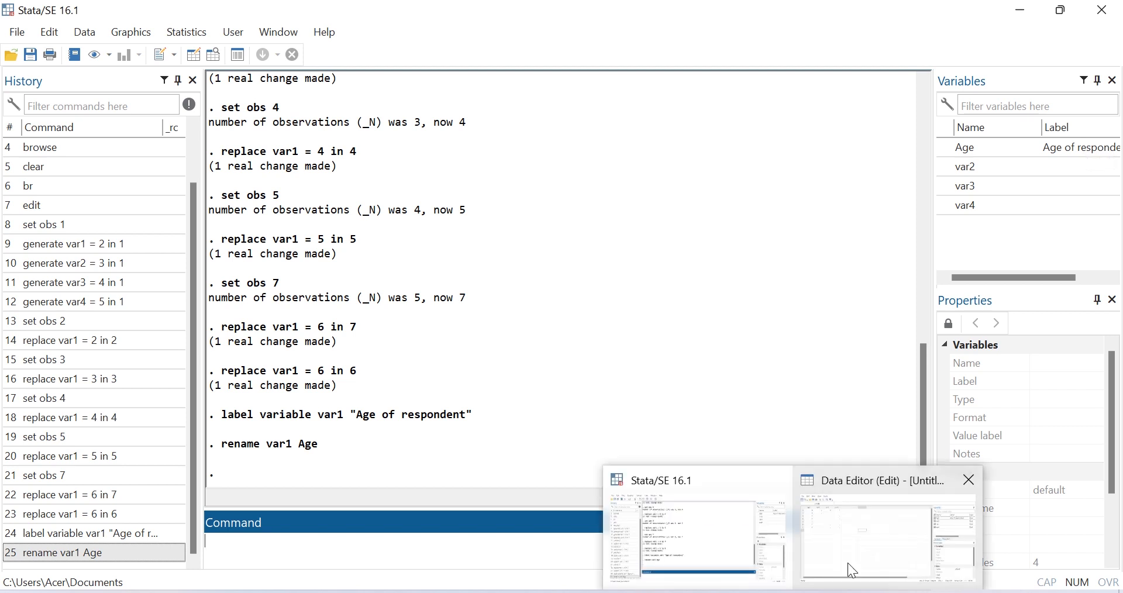
{"action": "left_click", "coordinate": [862, 550]}
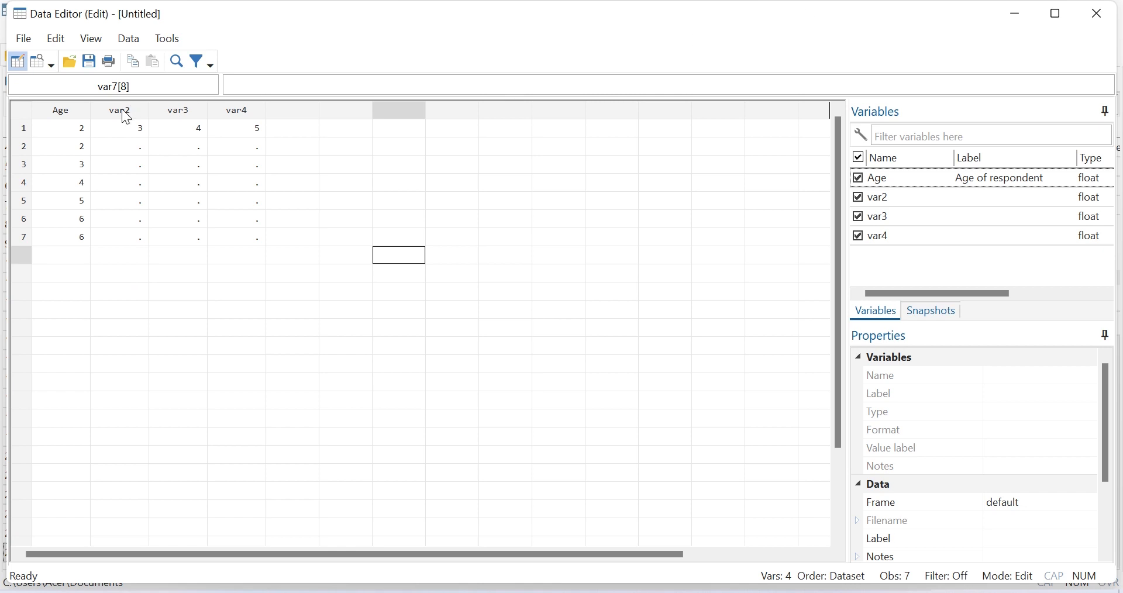
{"action": "left_click", "coordinate": [1016, 13]}
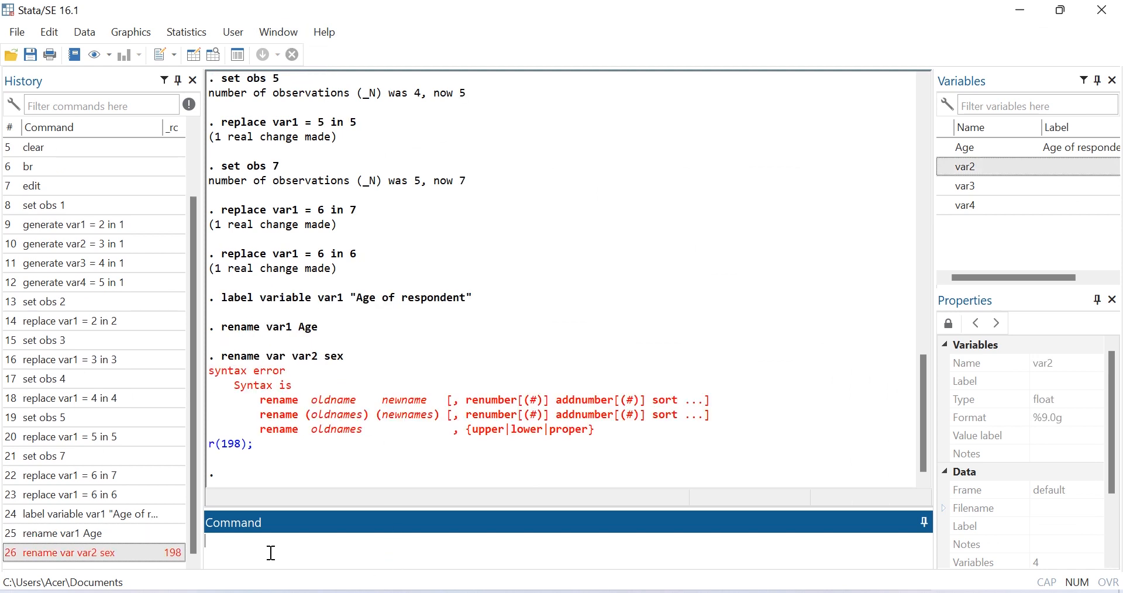
Run rename var2 sex to rename the second variable
{"action": "type", "text": "rename"}
{"action": "left_click", "coordinate": [946, 166]}
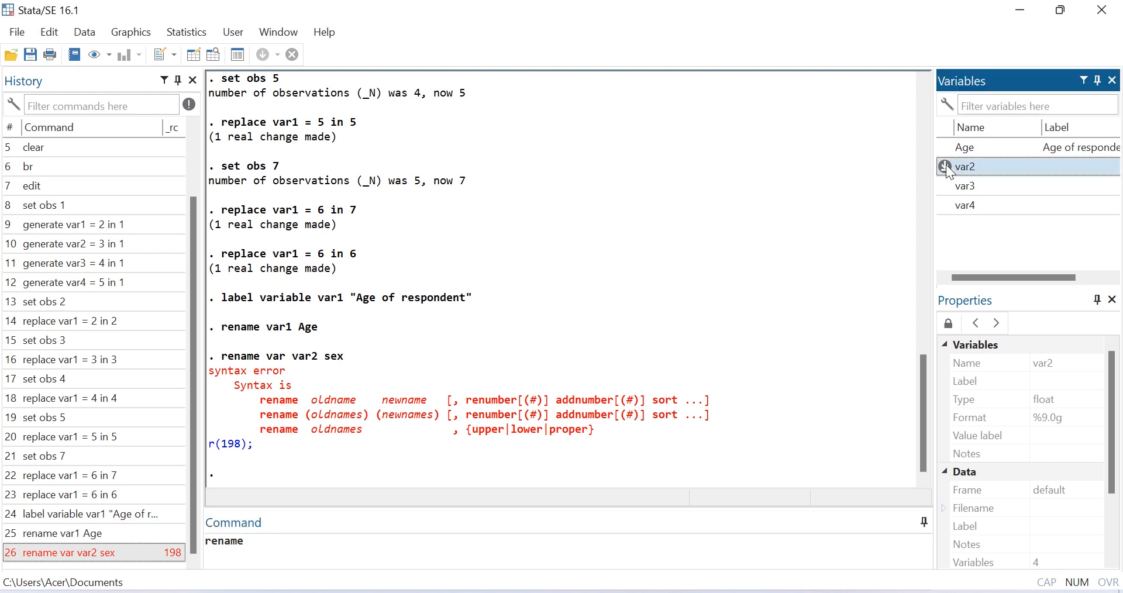
{"action": "left_click", "coordinate": [430, 541]}
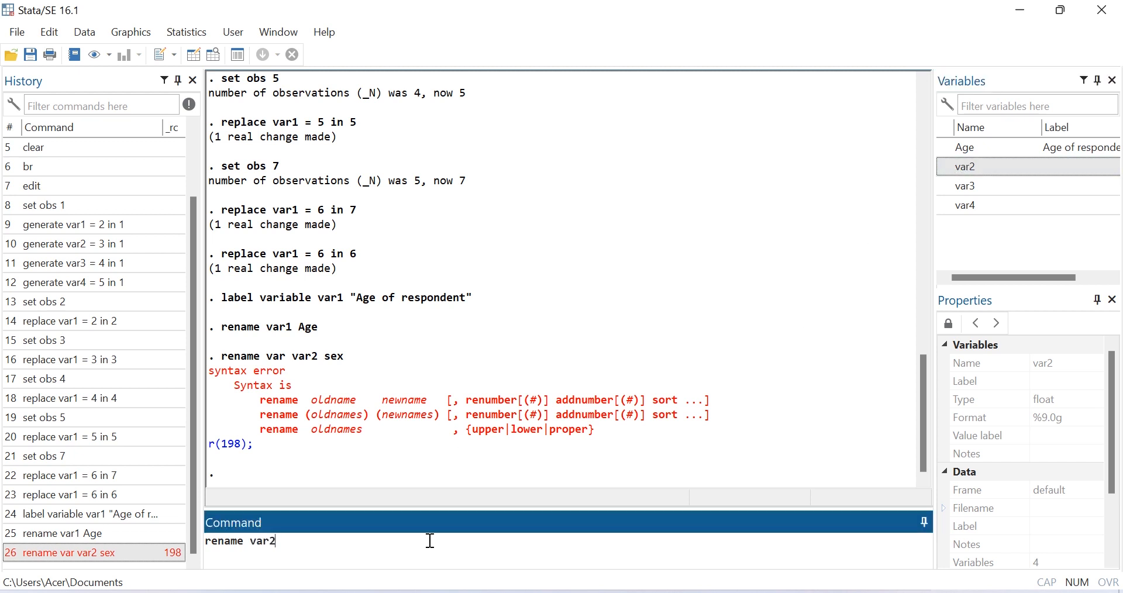
{"action": "type", "text": "sex"}
{"action": "key", "text": "Return"}
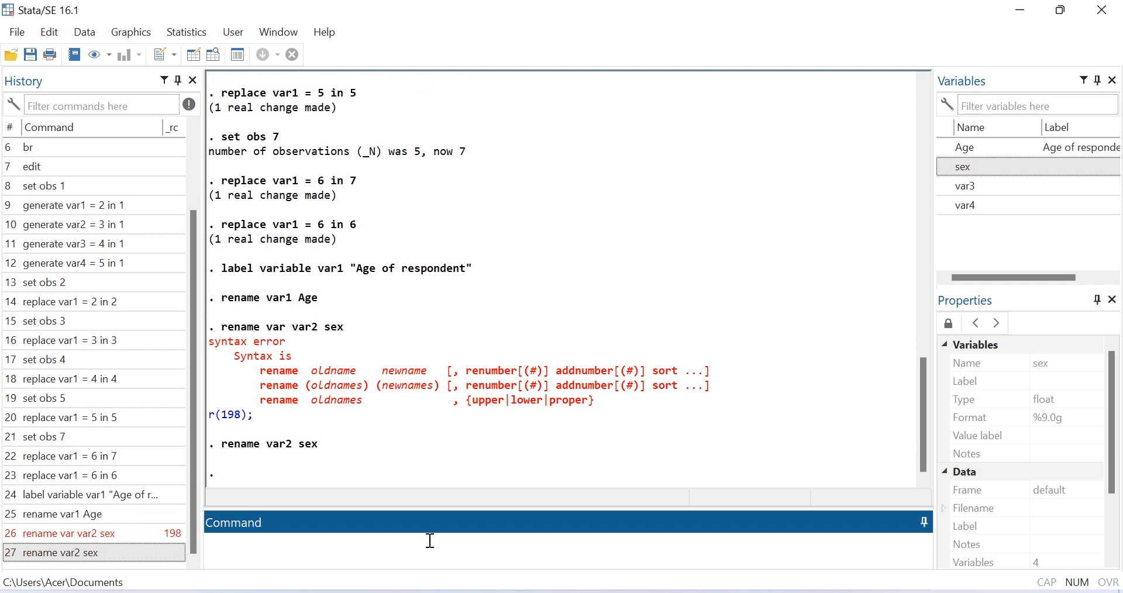
Run lab var sex "sex of respondent" to label the sex variable
{"action": "mouse_move", "coordinate": [959, 171]}
{"action": "type", "text": "label"}
{"action": "key", "text": "BackSpace"}
{"action": "key", "text": "BackSpace"}
{"action": "key", "text": "BackSpace"}
{"action": "type", "text": "b"}
{"action": "type", "text": "var s"}
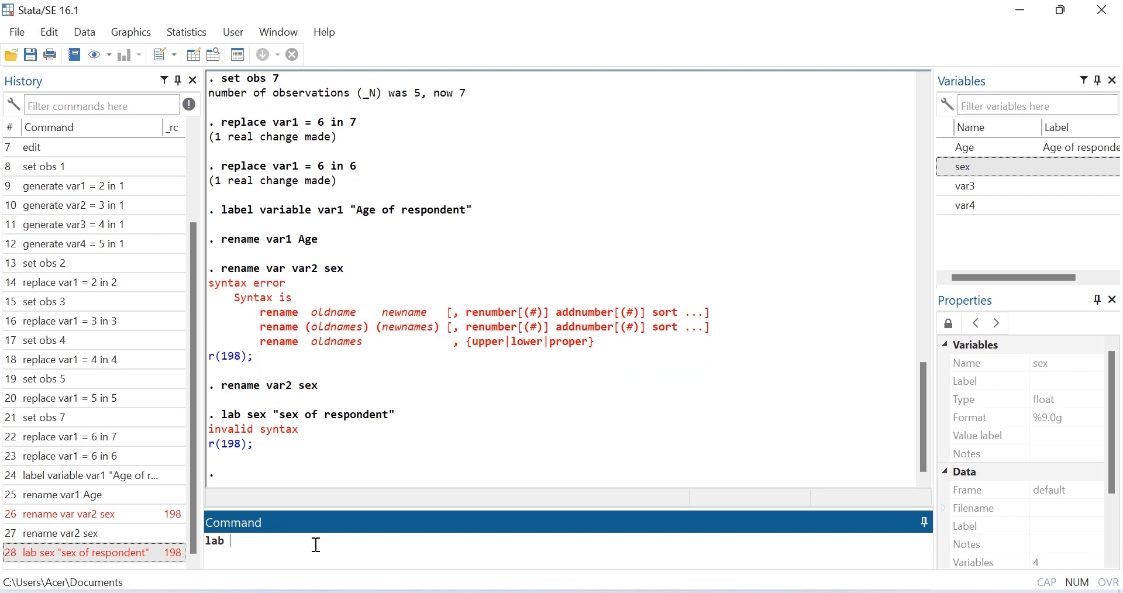
{"action": "type", "text": "ex "}
{"action": "type", "text": "\"\""}
{"action": "type", "text": "sex of re"}
{"action": "type", "text": "spondent"}
{"action": "key", "text": "Return"}
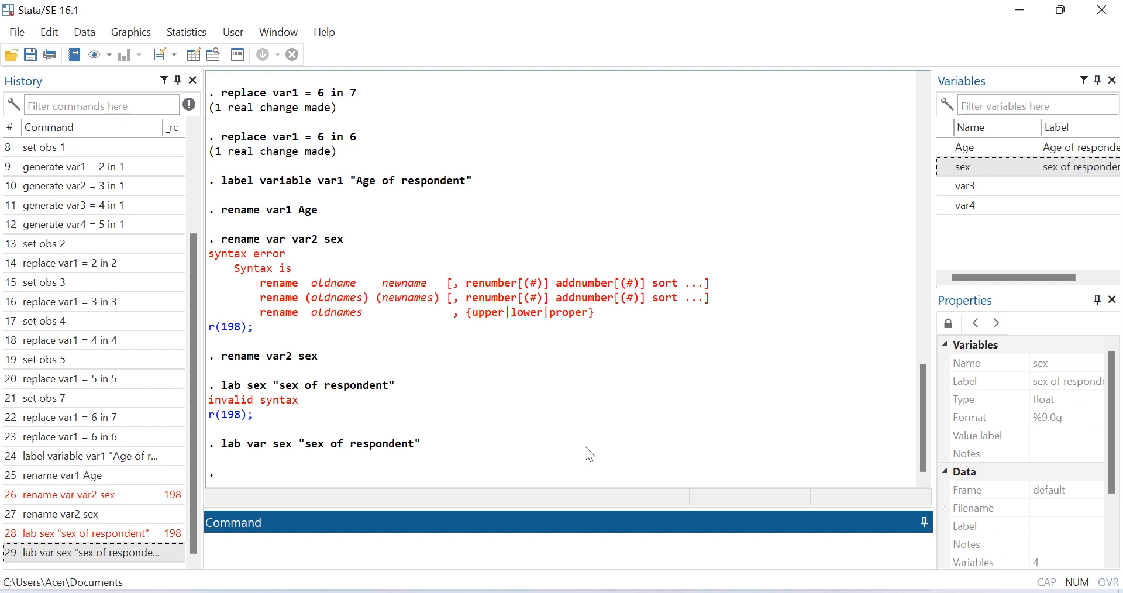
View the data in the Data Editor, and open a new do-file in the Do-file Editor, minimizing and restoring its window
{"action": "mouse_move", "coordinate": [781, 577]}
{"action": "left_click", "coordinate": [863, 550]}
{"action": "left_click", "coordinate": [277, 34]}
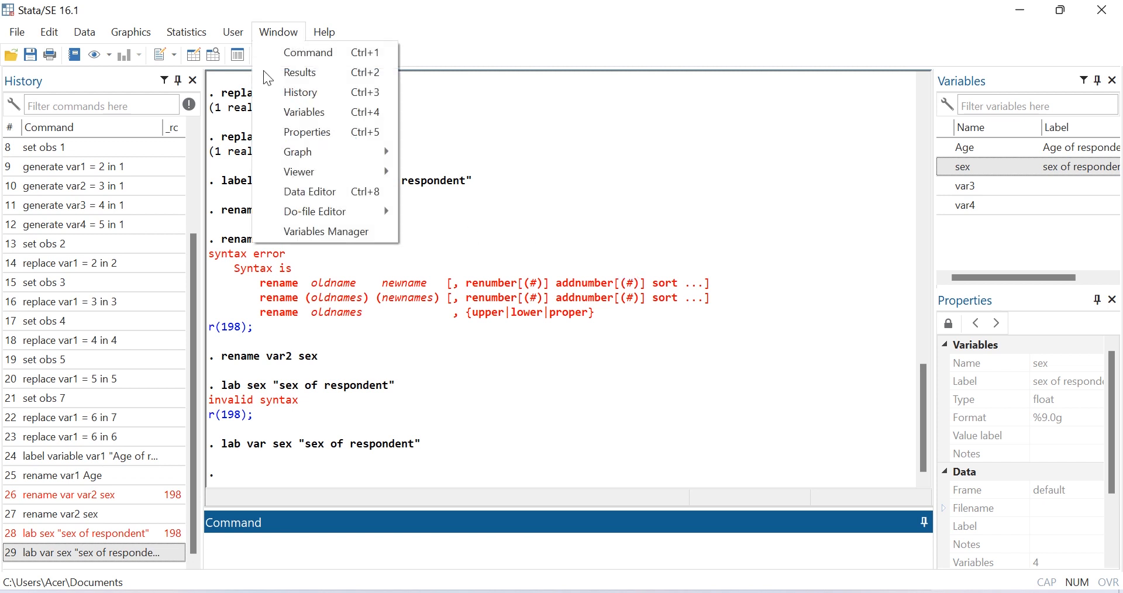
{"action": "mouse_move", "coordinate": [291, 212]}
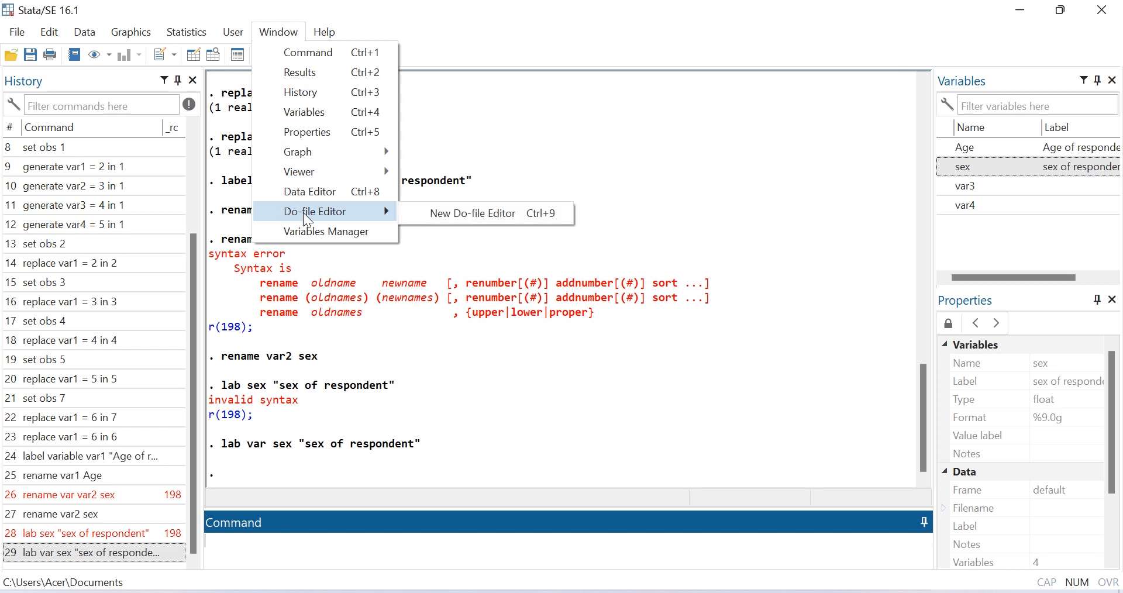
{"action": "left_click", "coordinate": [471, 217]}
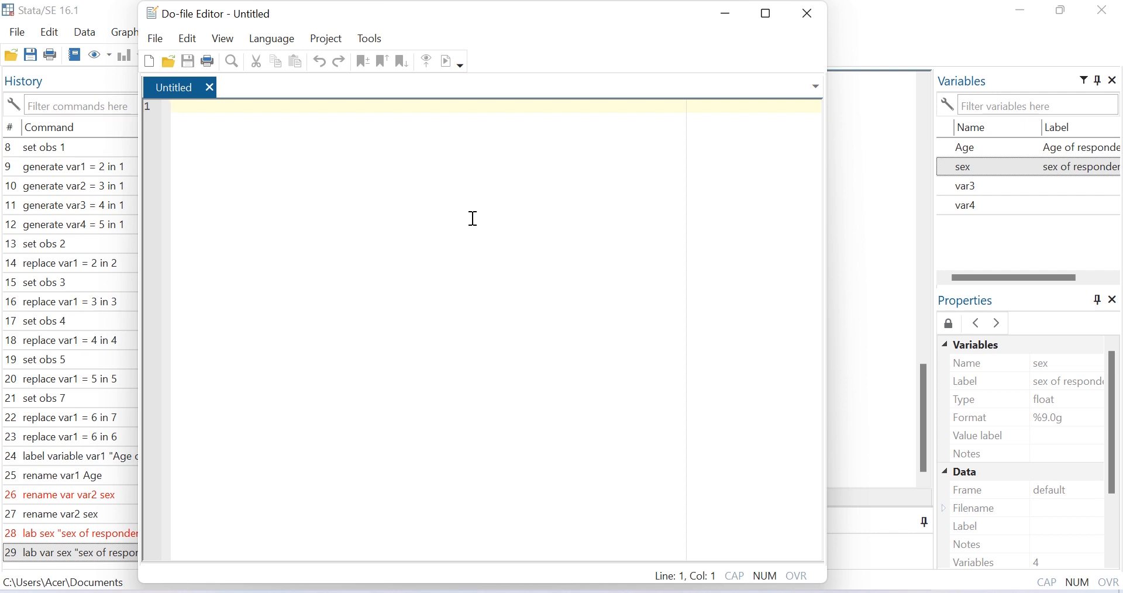
{"action": "left_click", "coordinate": [728, 14]}
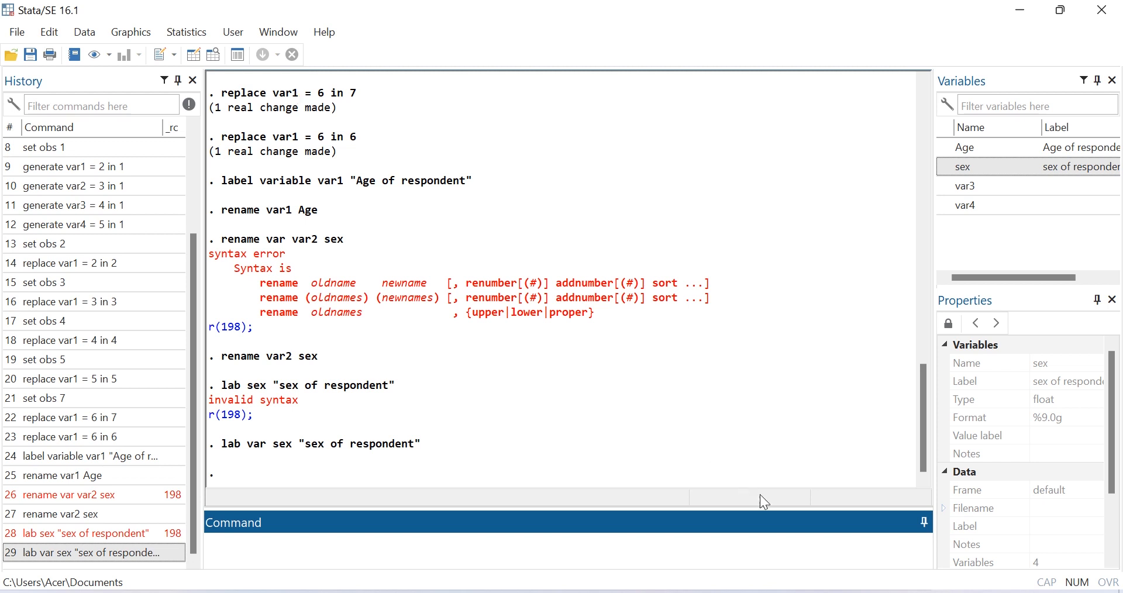
{"action": "mouse_move", "coordinate": [793, 592]}
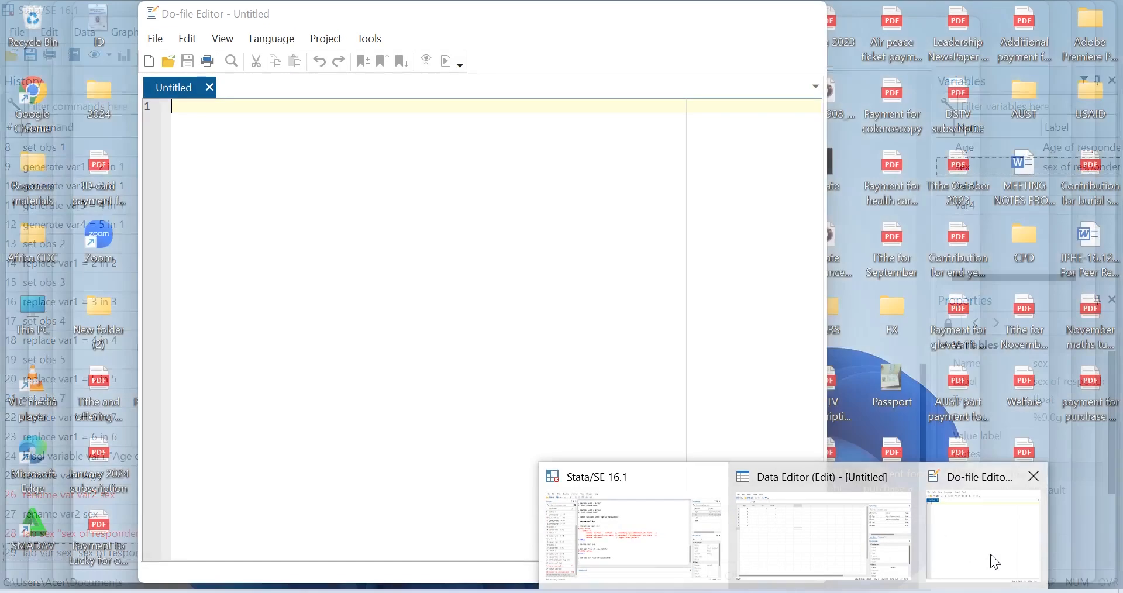
{"action": "left_click", "coordinate": [995, 563]}
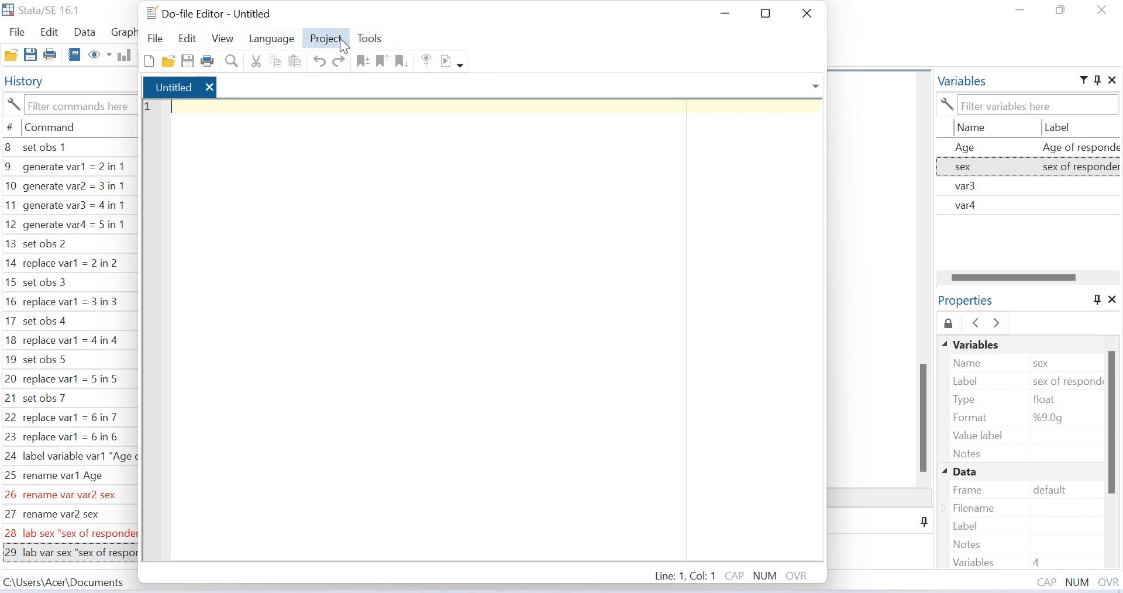
Examine the Do-file Editor's file, edit, language and execution commands
{"action": "left_click", "coordinate": [166, 46]}
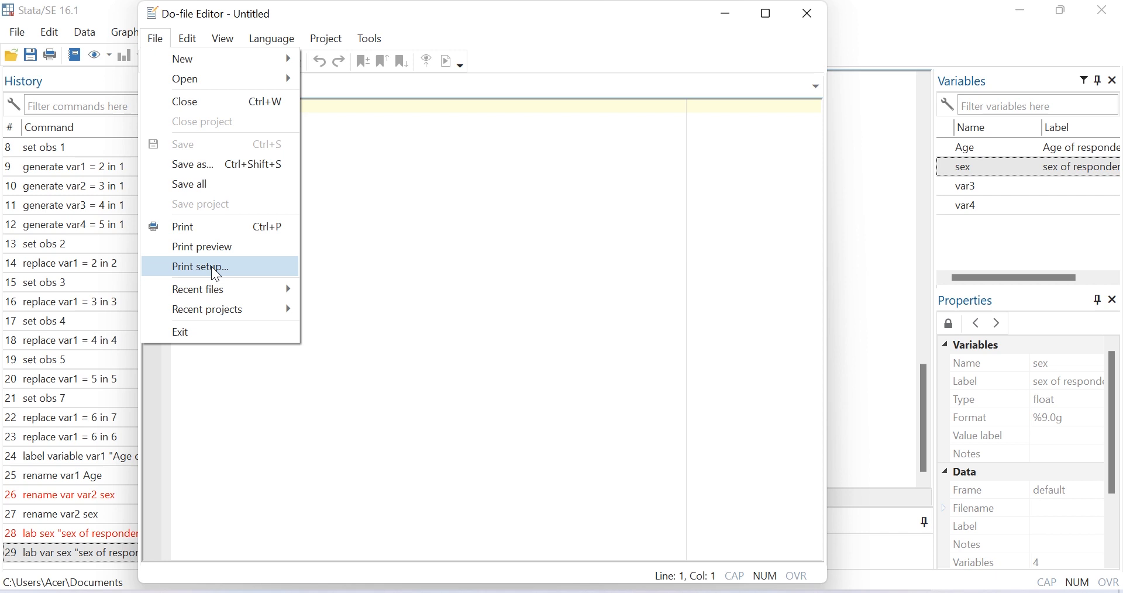
{"action": "mouse_move", "coordinate": [193, 64]}
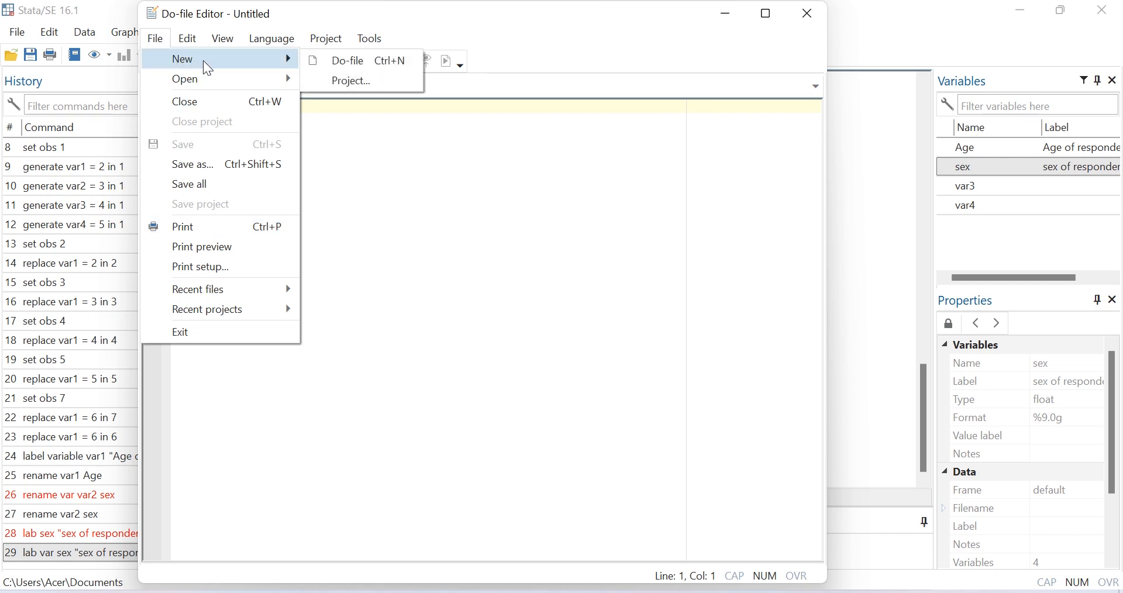
{"action": "mouse_move", "coordinate": [191, 89]}
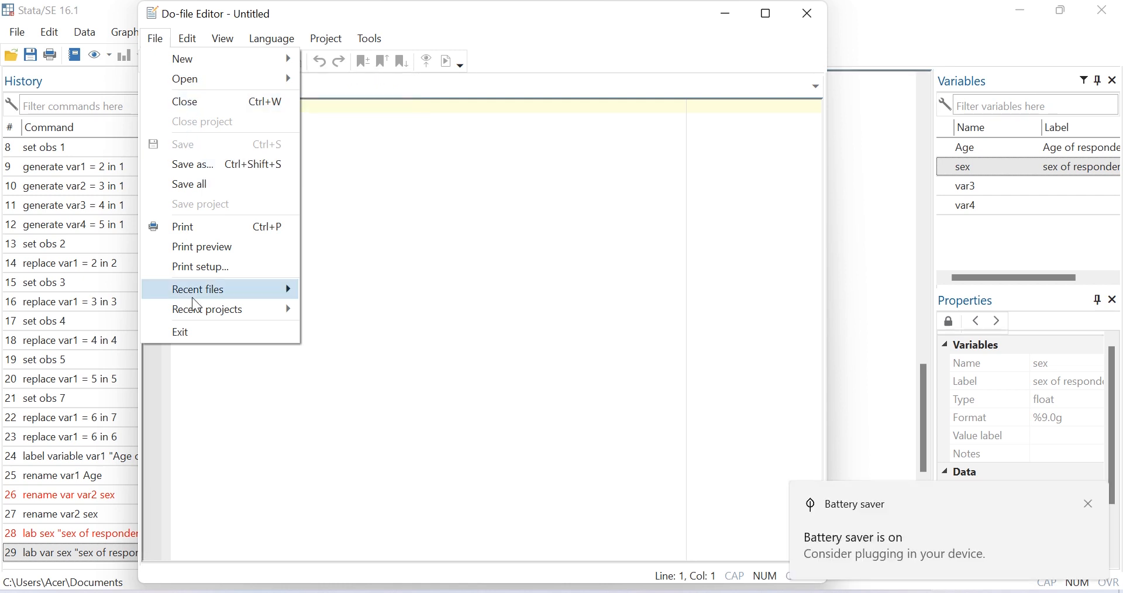
{"action": "mouse_move", "coordinate": [193, 297]}
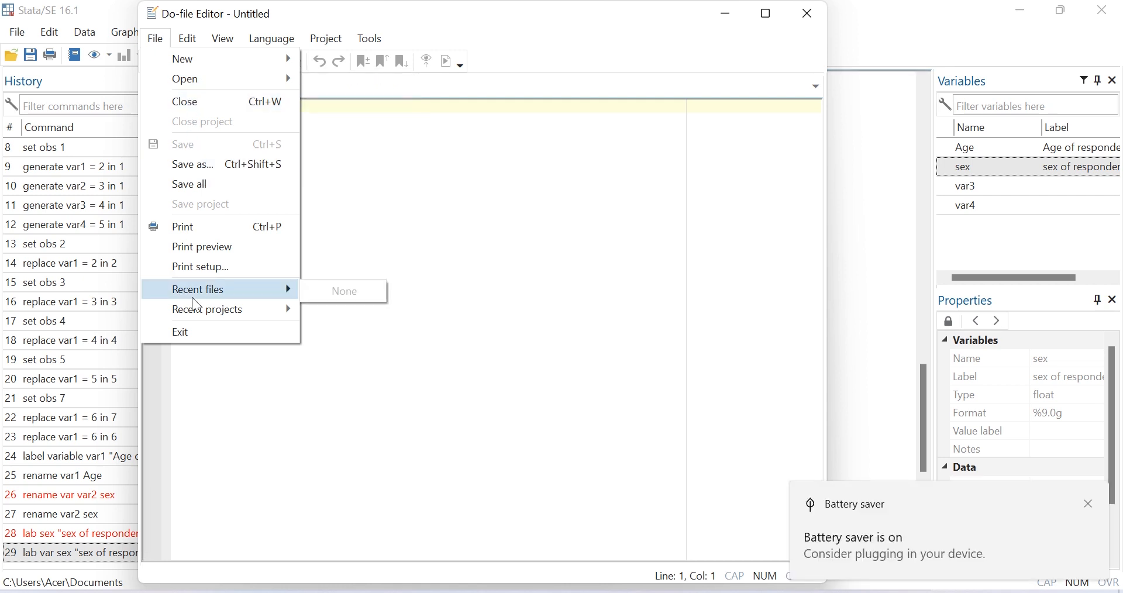
{"action": "left_click", "coordinate": [178, 48]}
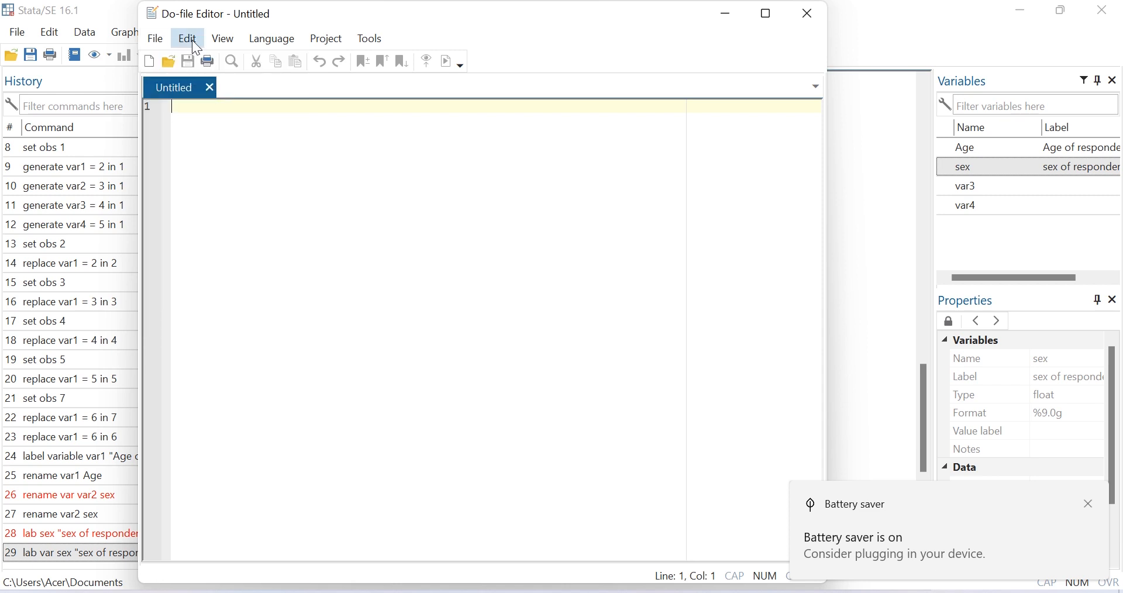
{"action": "left_click", "coordinate": [189, 38]}
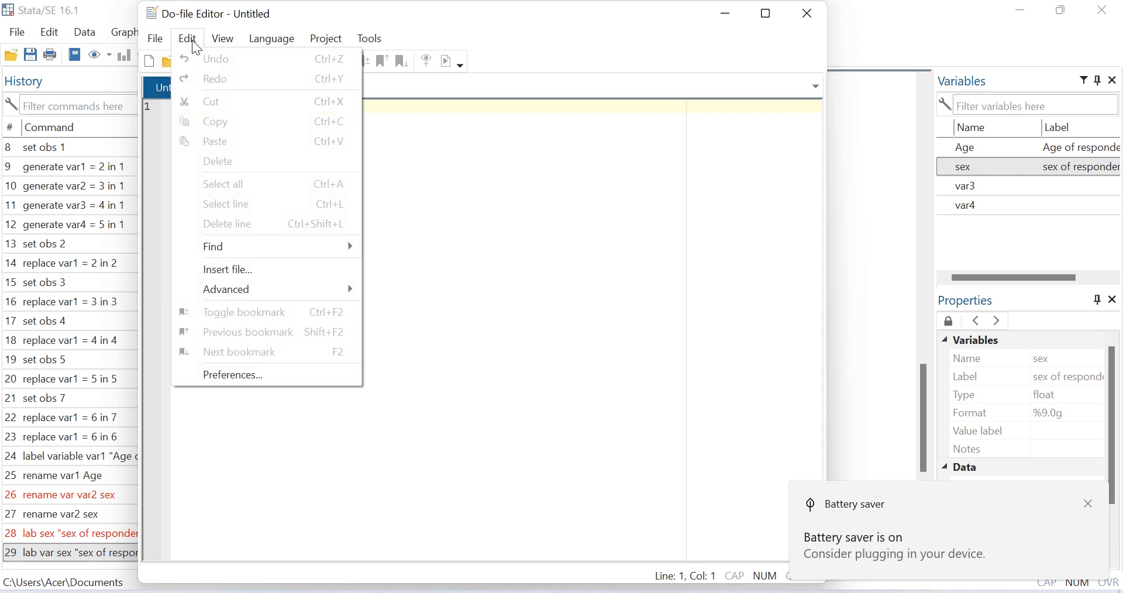
{"action": "mouse_move", "coordinate": [223, 41]}
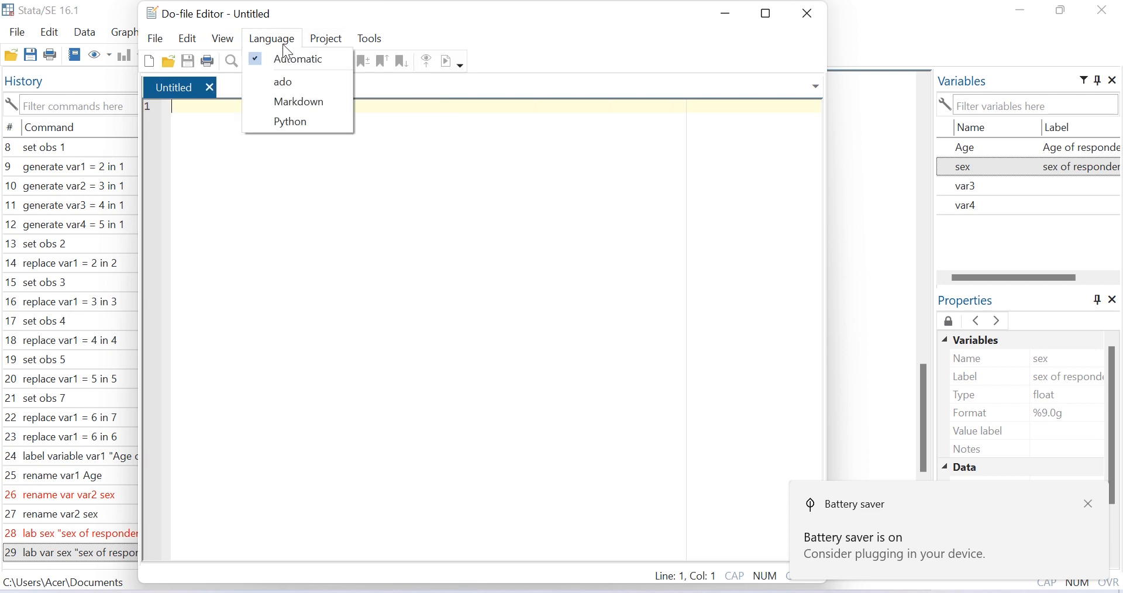
{"action": "mouse_move", "coordinate": [371, 38]}
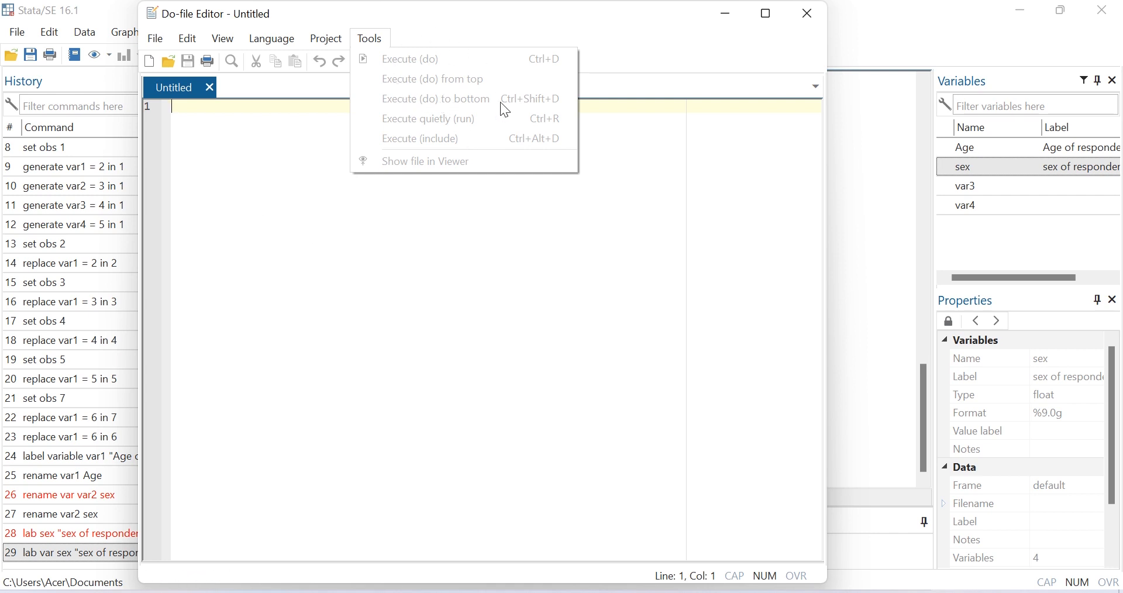
{"action": "left_click", "coordinate": [315, 240]}
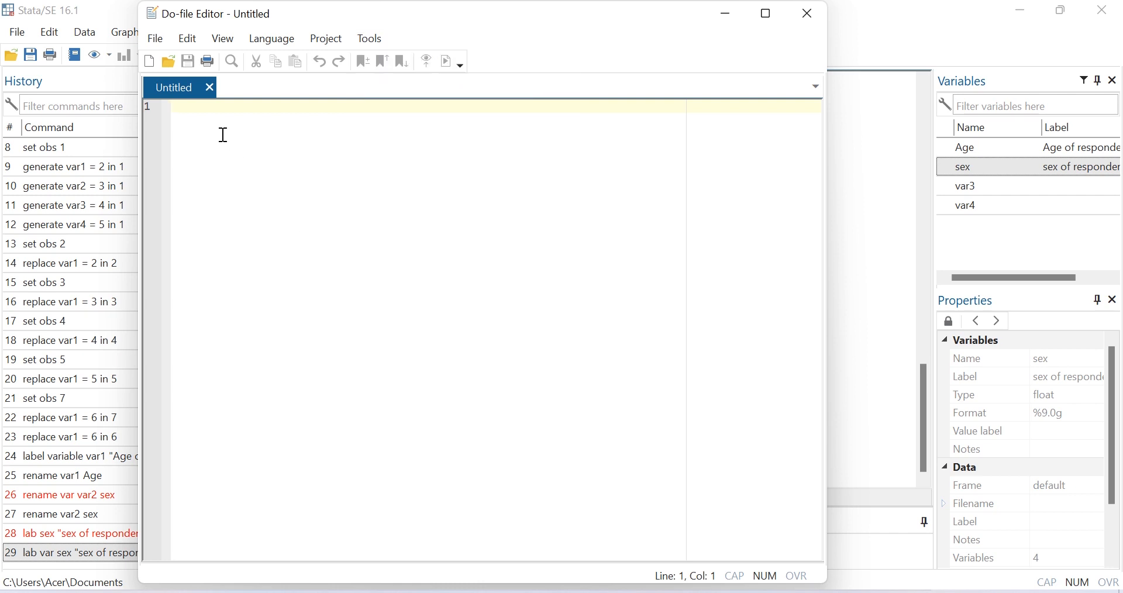
Write "use do file" on the do-file's first line and display the available execute options
{"action": "type", "text": "use"}
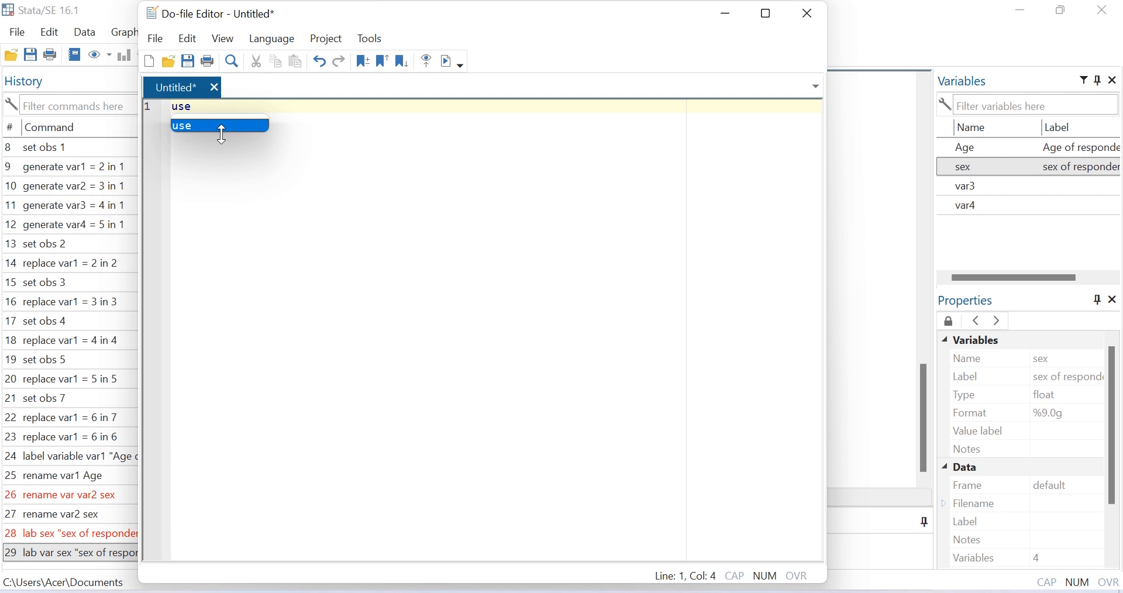
{"action": "type", "text": " do file"}
{"action": "left_click", "coordinate": [370, 38]}
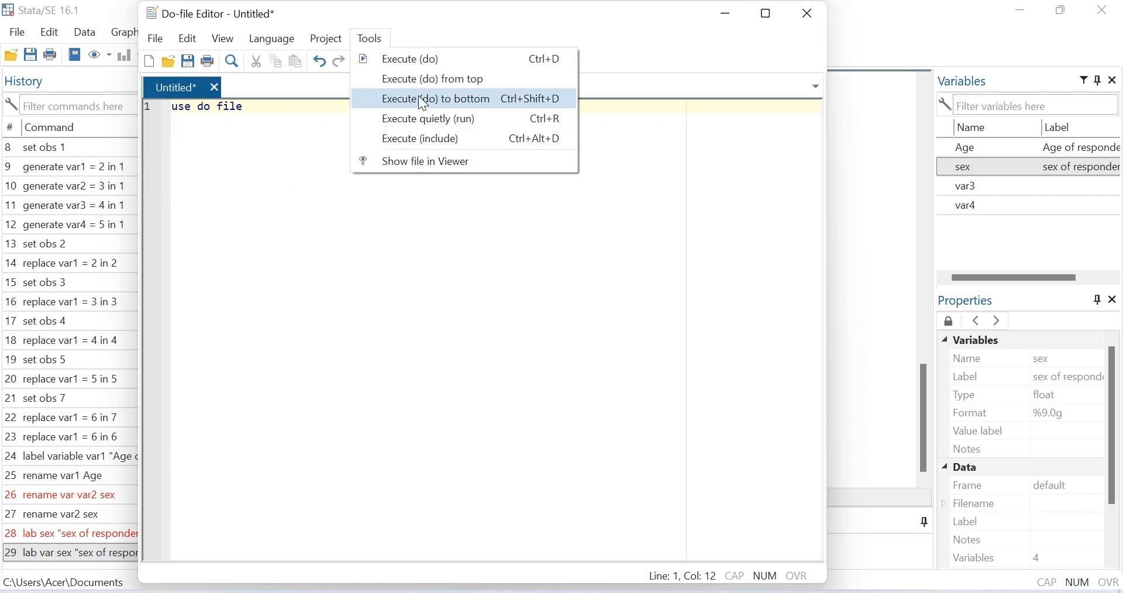
Clear "use do file" from the do-file's first line and write "use" instead
{"action": "left_click", "coordinate": [275, 113]}
{"action": "key", "text": "BackSpace"}
{"action": "key", "text": "BackSpace"}
{"action": "key", "text": "BackSpace"}
{"action": "key", "text": "BackSpace"}
{"action": "key", "text": "BackSpace"}
{"action": "key", "text": "BackSpace"}
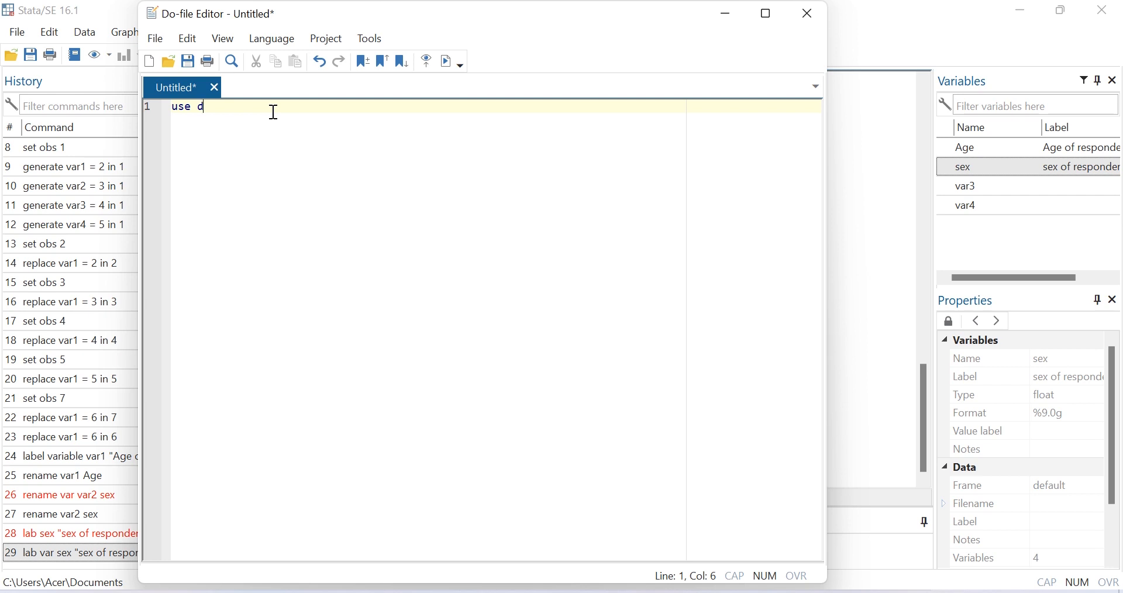
{"action": "key", "text": "BackSpace"}
{"action": "key", "text": "BackSpace"}
{"action": "key", "text": "BackSpace"}
{"action": "key", "text": "BackSpace"}
{"action": "key", "text": "BackSpace"}
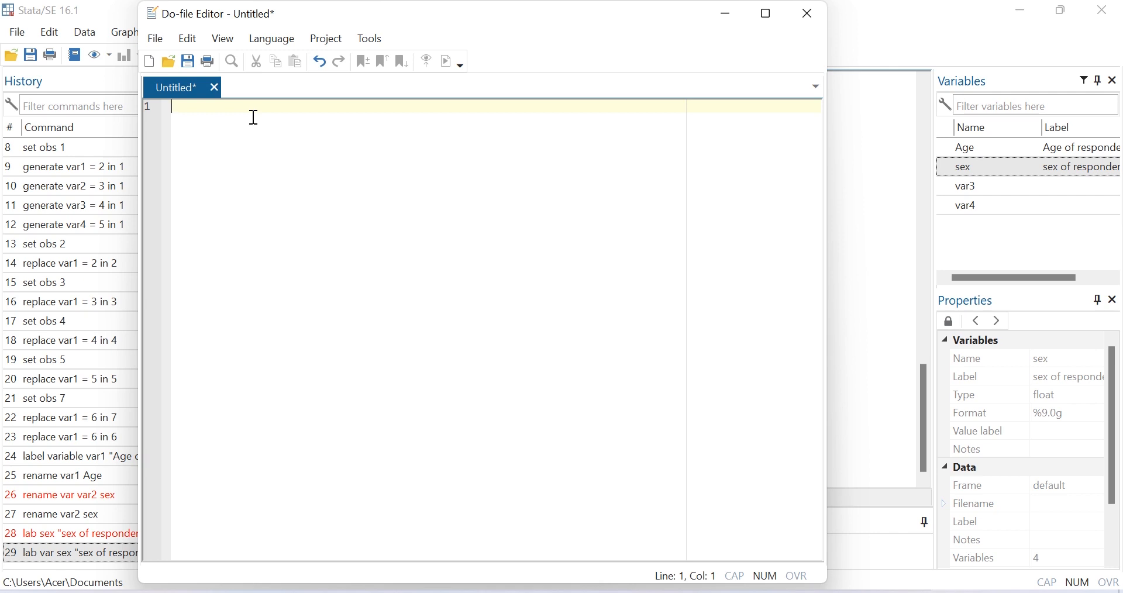
{"action": "type", "text": "use"}
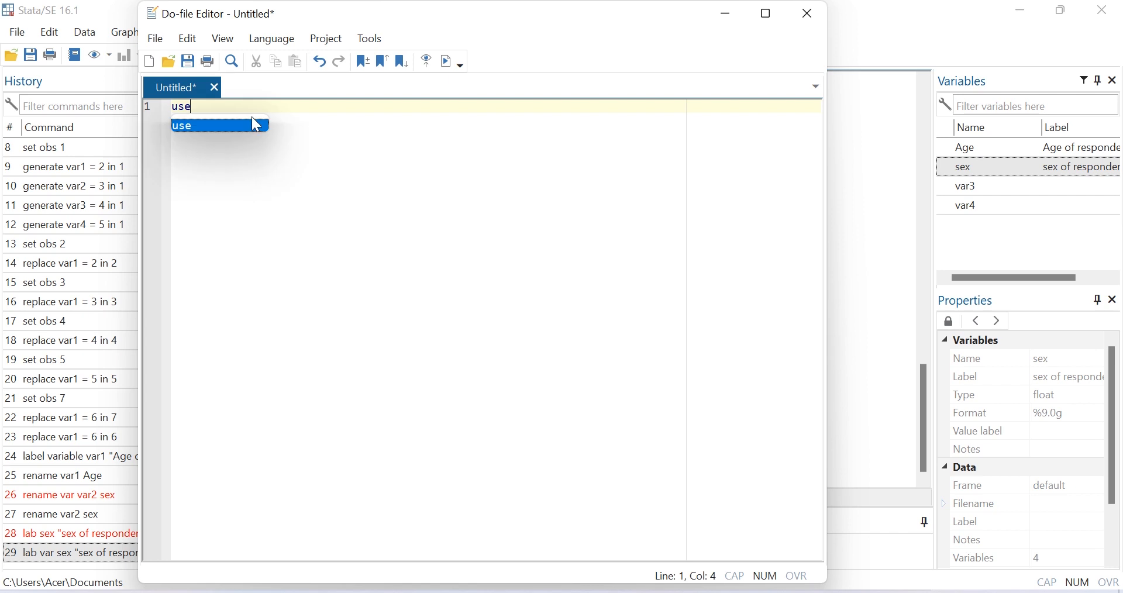
Save the do-file as testing, extend its first line to "use the" and save the change
{"action": "left_click", "coordinate": [158, 38]}
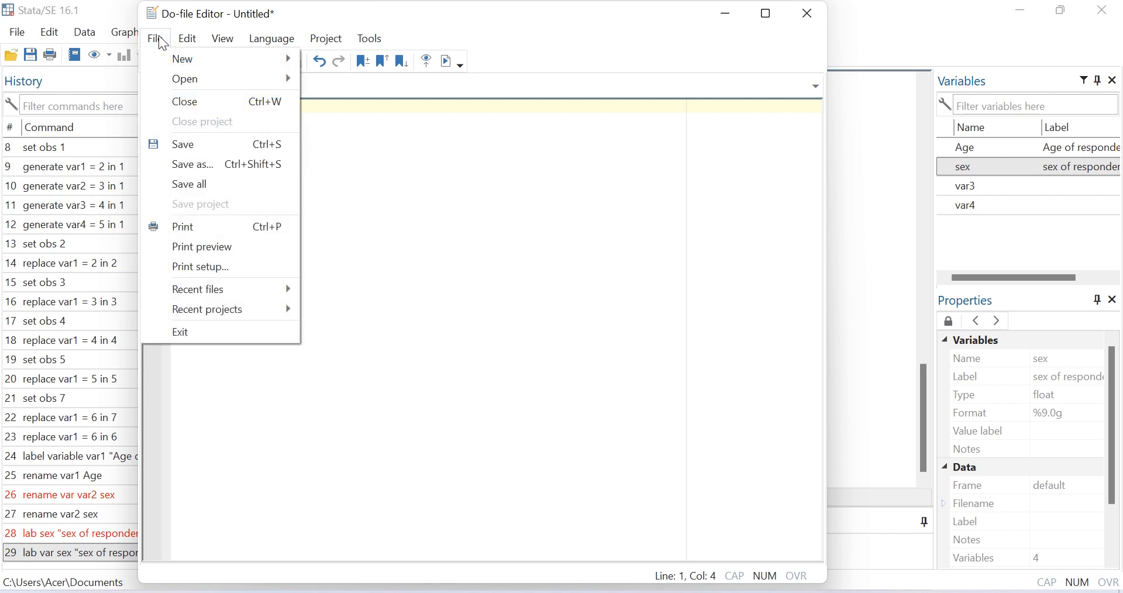
{"action": "left_click", "coordinate": [186, 166]}
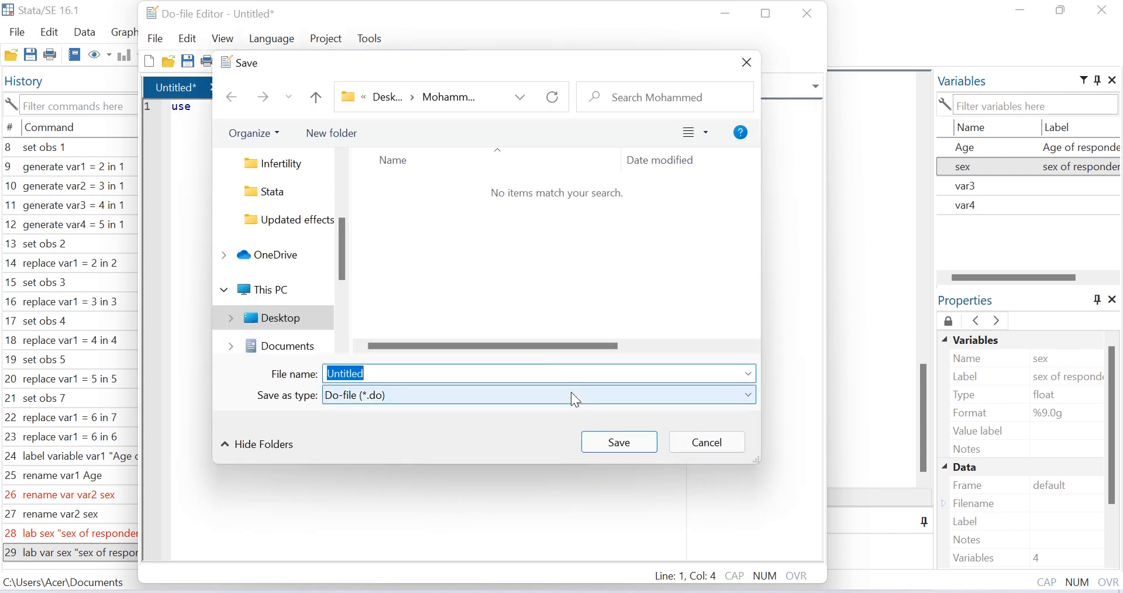
{"action": "type", "text": "testing"}
{"action": "left_click", "coordinate": [595, 443]}
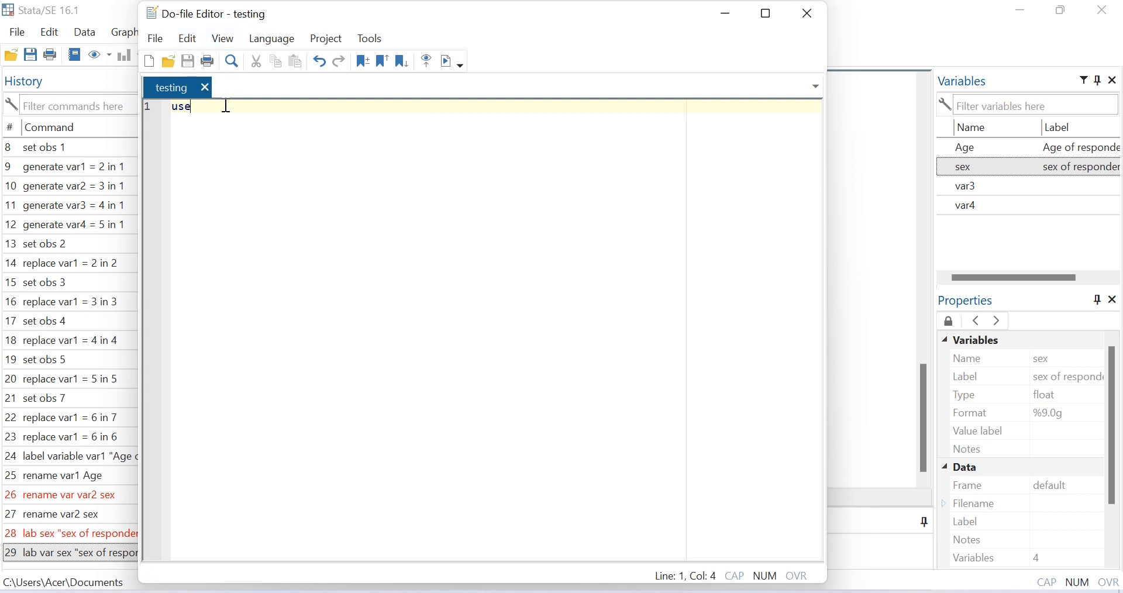
{"action": "type", "text": "the"}
{"action": "left_click", "coordinate": [189, 62]}
Enter "gdgdg" as the text to find in the do-file, clear it and close the Find dialog without searching
{"action": "left_click", "coordinate": [233, 61]}
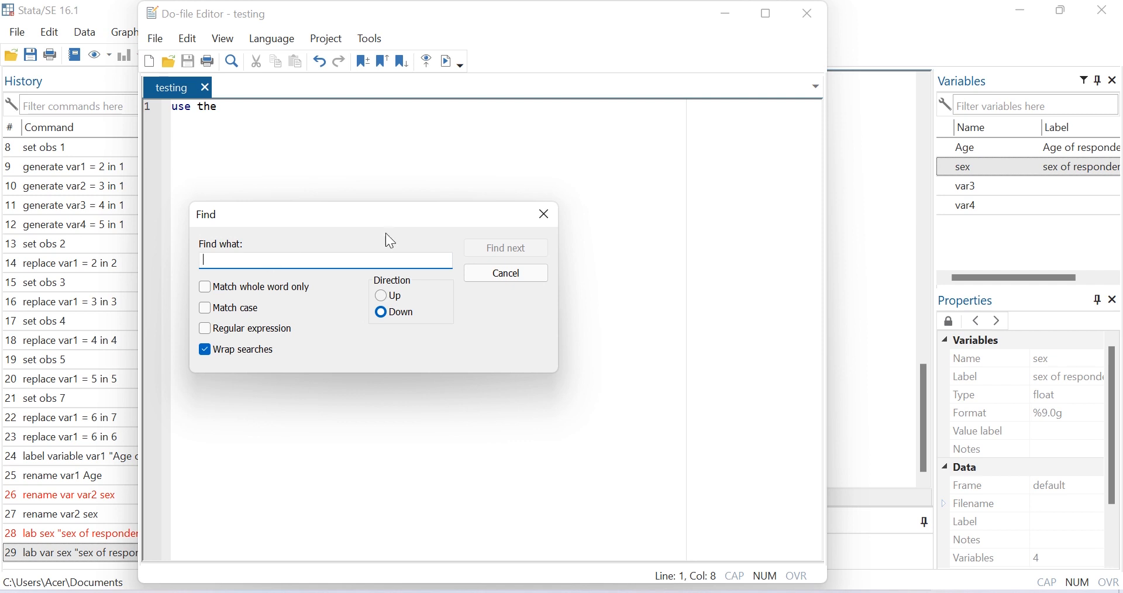
{"action": "type", "text": "gdgdg"}
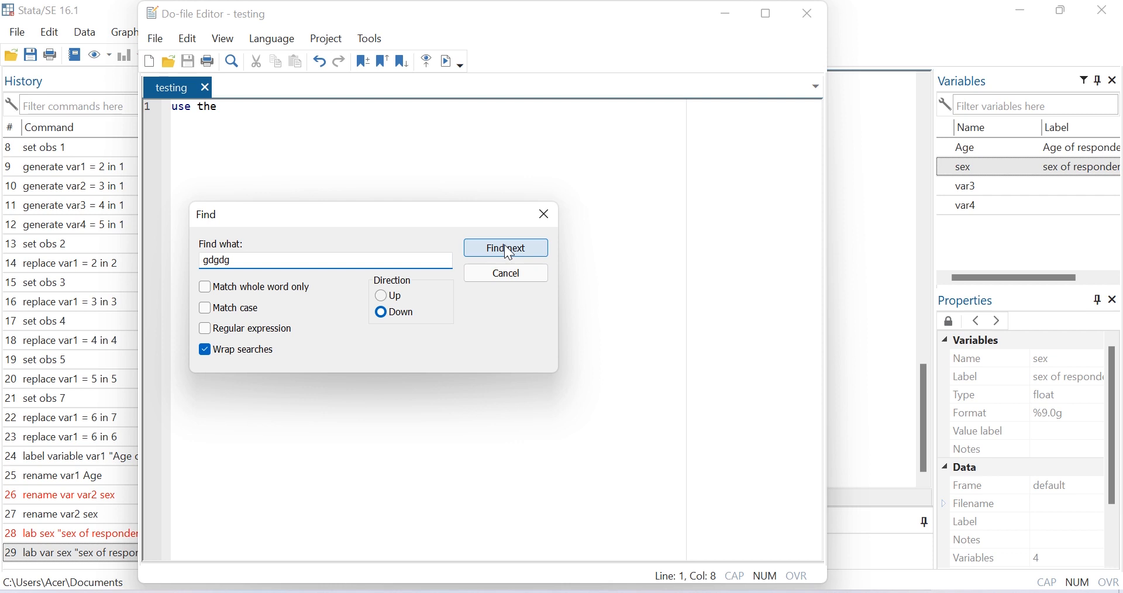
{"action": "key", "text": "BackSpace"}
{"action": "key", "text": "BackSpace"}
{"action": "key", "text": "BackSpace"}
{"action": "key", "text": "BackSpace"}
{"action": "key", "text": "BackSpace"}
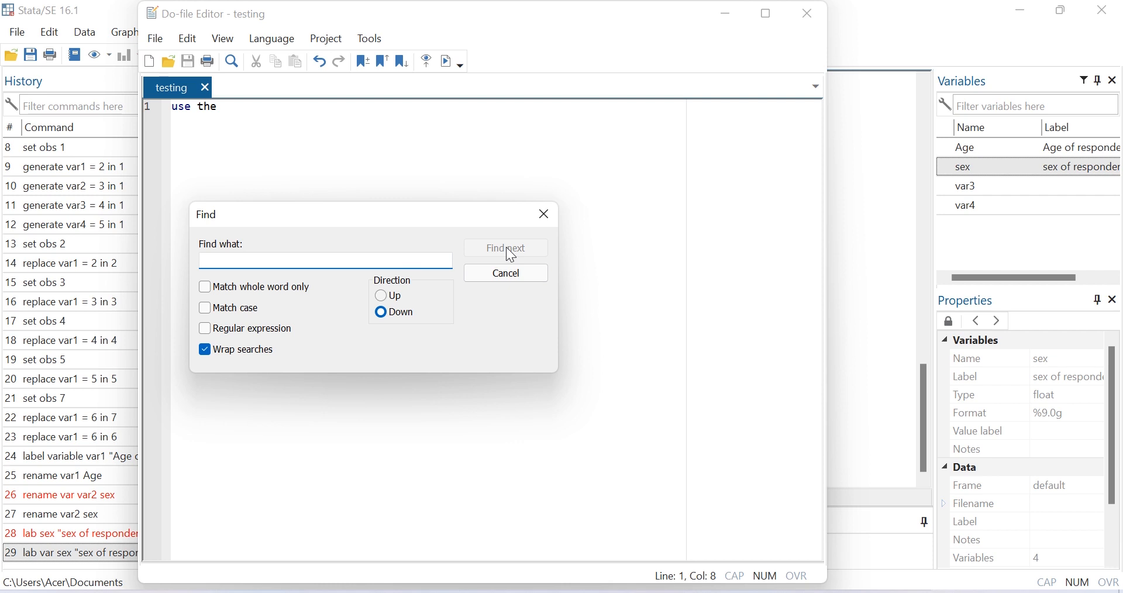
{"action": "left_click", "coordinate": [551, 214]}
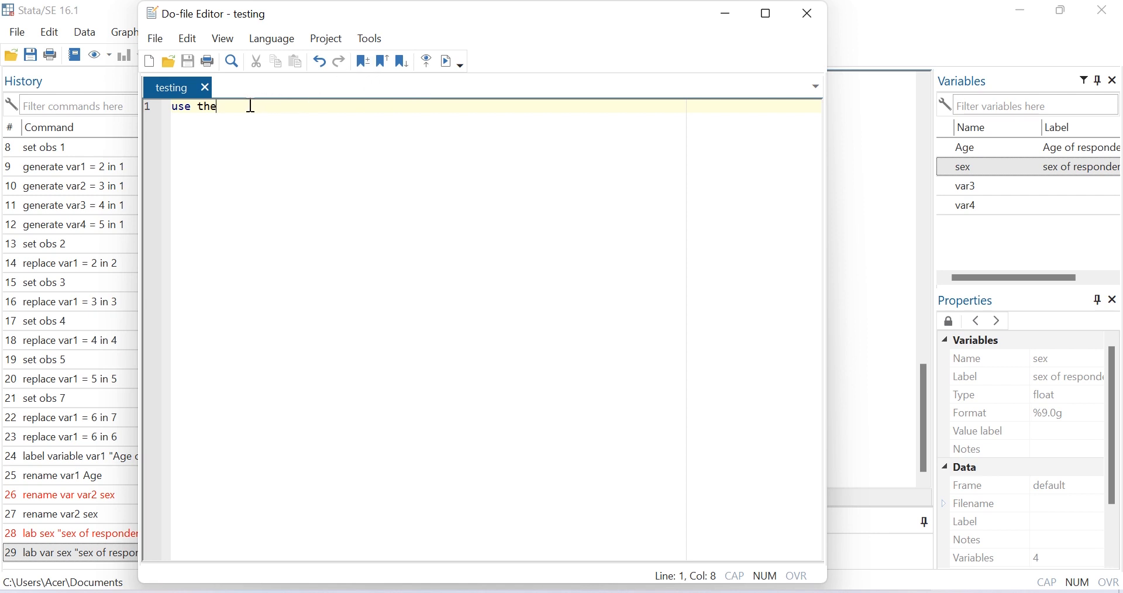
Append "hsbsdfs" to the do-file's first line, and write "gsbhjbsdhjabd" on line 2 and "sabhdjbajdbjk" on line 6
{"action": "type", "text": "hsbsdfs"}
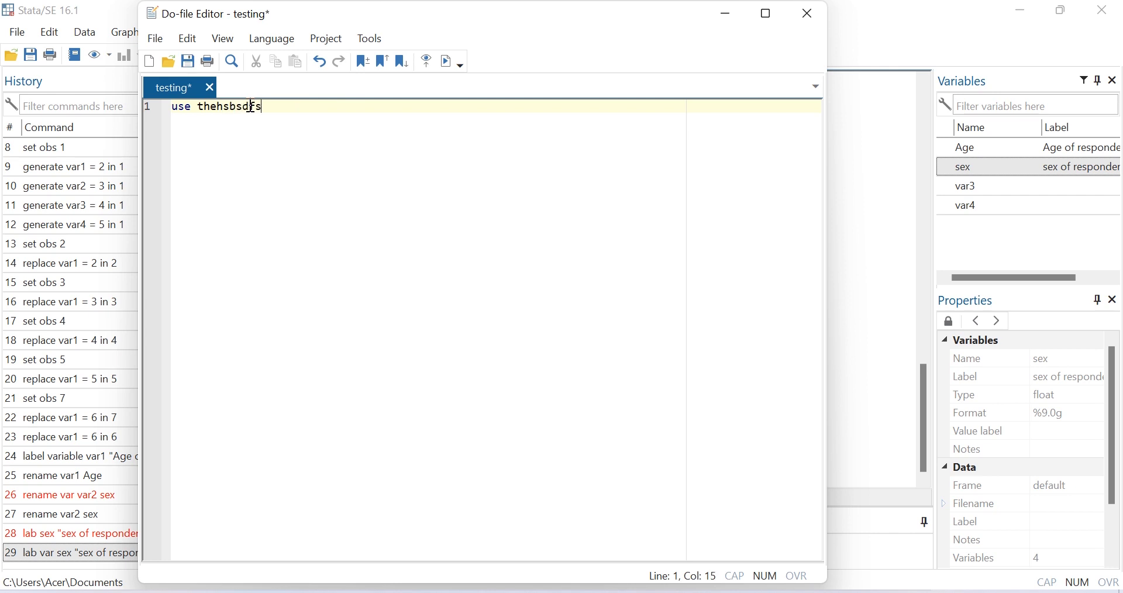
{"action": "key", "text": "Return"}
{"action": "type", "text": "gsbhjbsdhjabd"}
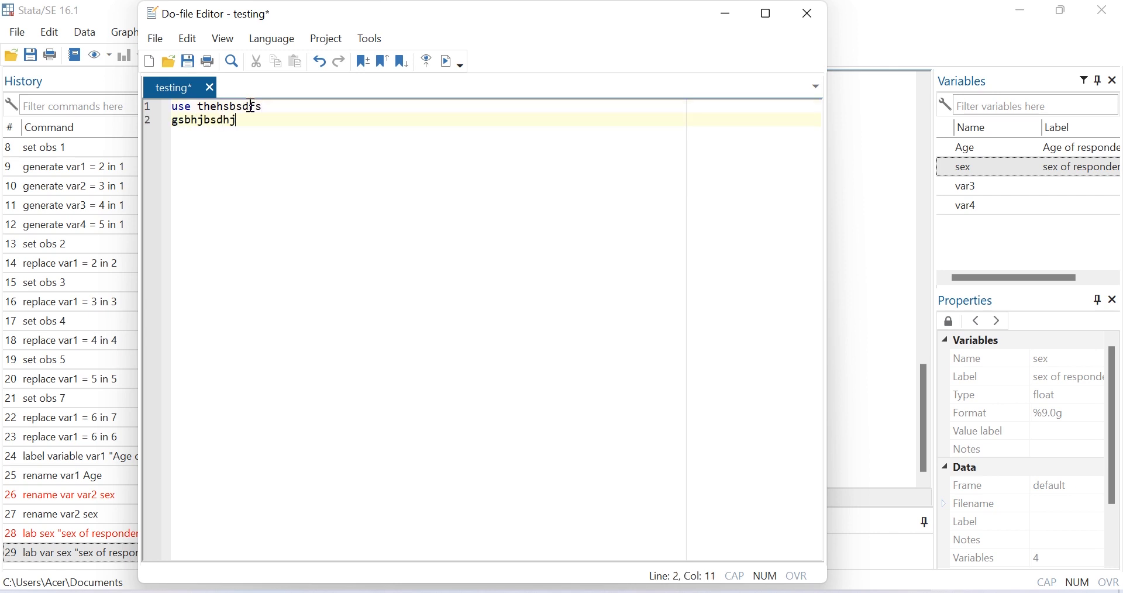
{"action": "key", "text": "Return"}
{"action": "key", "text": "Return"}
{"action": "key", "text": "Return"}
{"action": "key", "text": "Return"}
{"action": "type", "text": "sabhdjbajdbjk"}
Write "ahjbefliweflo" on line 8, "bfhbweilfnwlo" on line 12 and "adbjabdjknwejk" on line 13 of the do-file
{"action": "key", "text": "Return"}
{"action": "key", "text": "Return"}
{"action": "type", "text": "ahjbefliweflo"}
{"action": "key", "text": "Return"}
{"action": "key", "text": "Return"}
{"action": "key", "text": "Return"}
{"action": "key", "text": "Return"}
{"action": "type", "text": "bfhbweilfnwlo"}
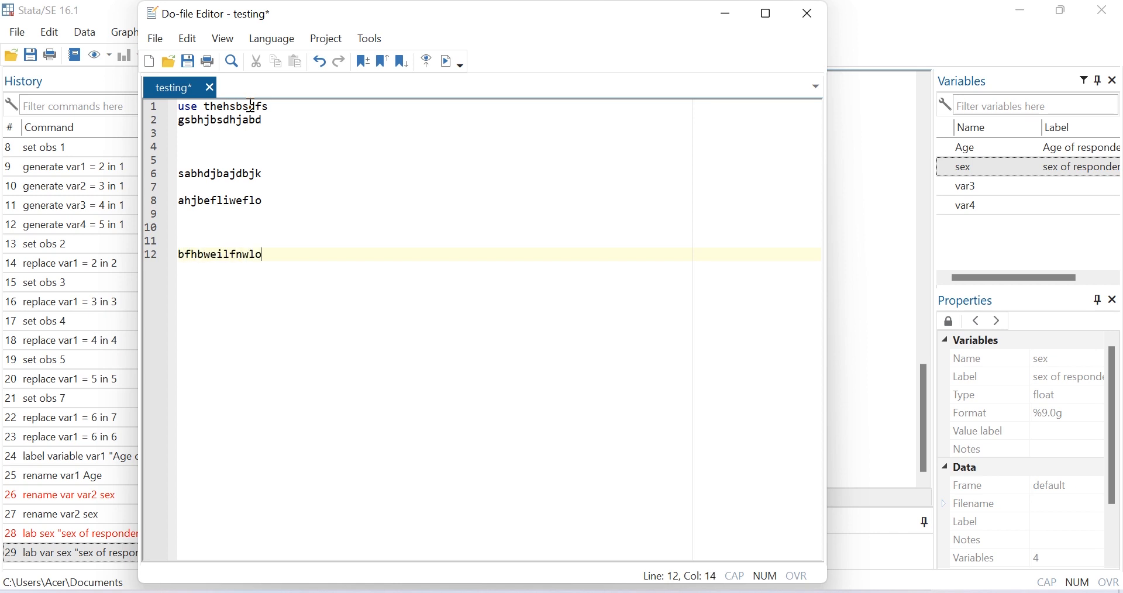
{"action": "key", "text": "Return"}
{"action": "type", "text": "adbjabdjknwejk"}
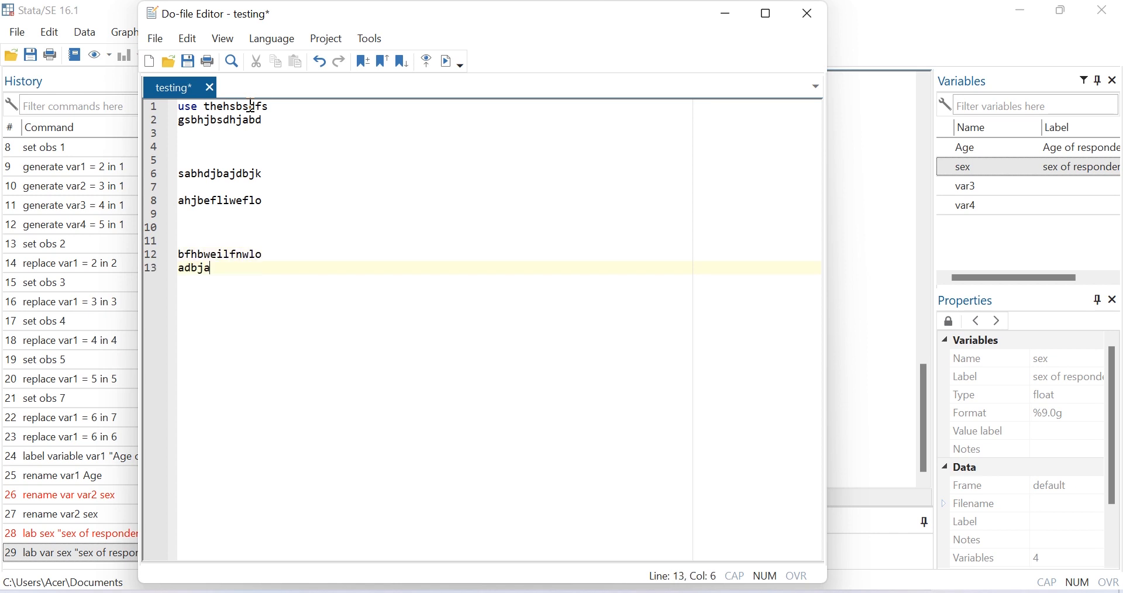
Bookmark lines 1, 6 and 12 of the do-file
{"action": "left_click", "coordinate": [181, 107]}
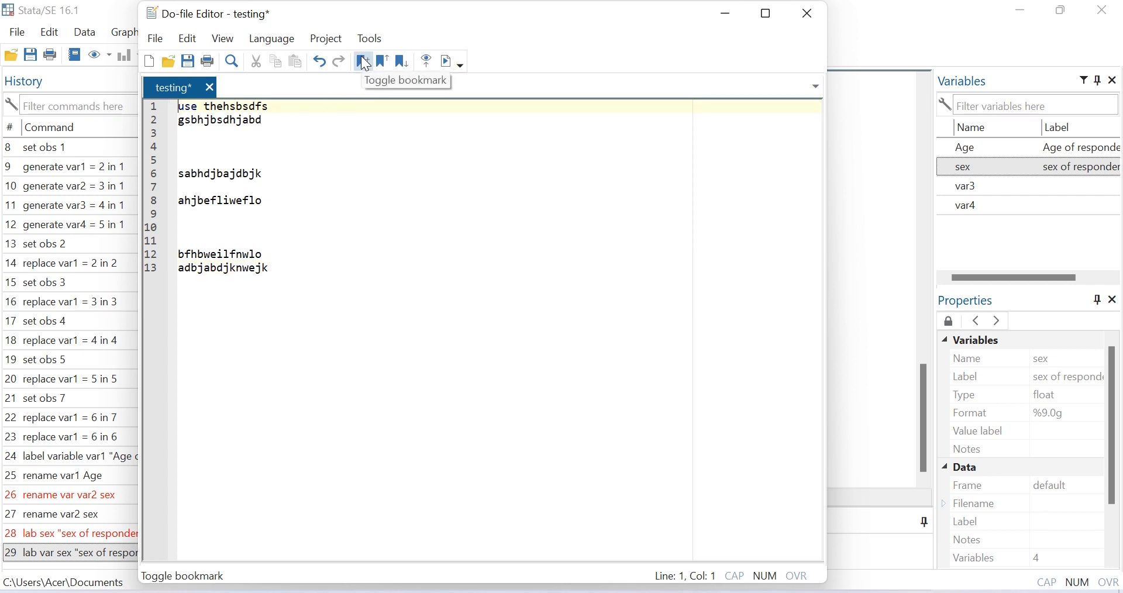
{"action": "left_click", "coordinate": [366, 64]}
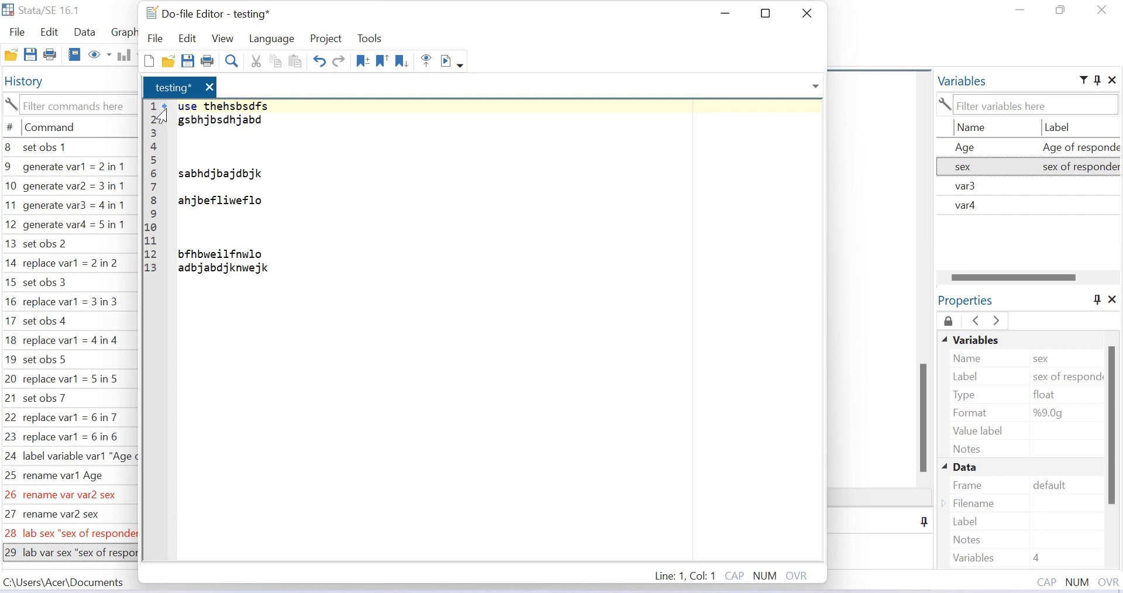
{"action": "left_click", "coordinate": [183, 177]}
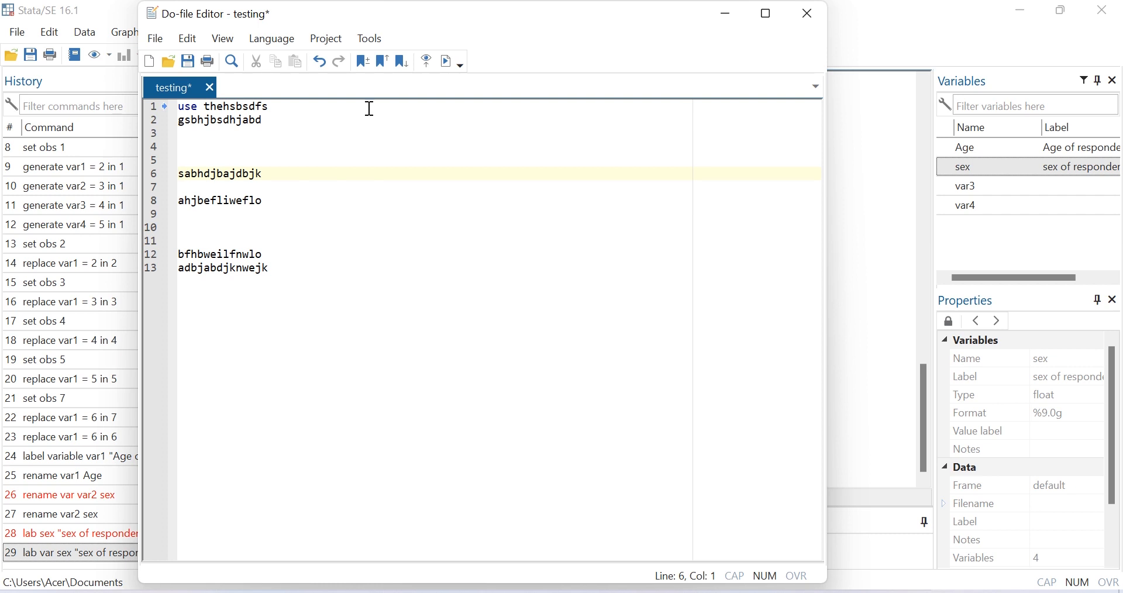
{"action": "left_click", "coordinate": [362, 64]}
{"action": "left_click", "coordinate": [174, 258]}
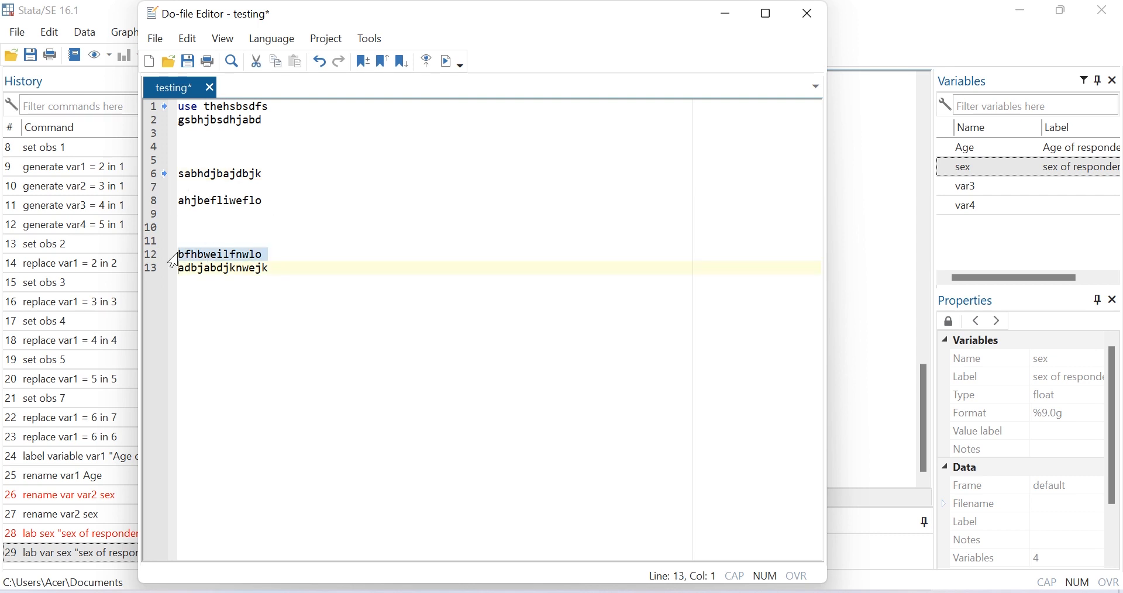
{"action": "left_click", "coordinate": [180, 255]}
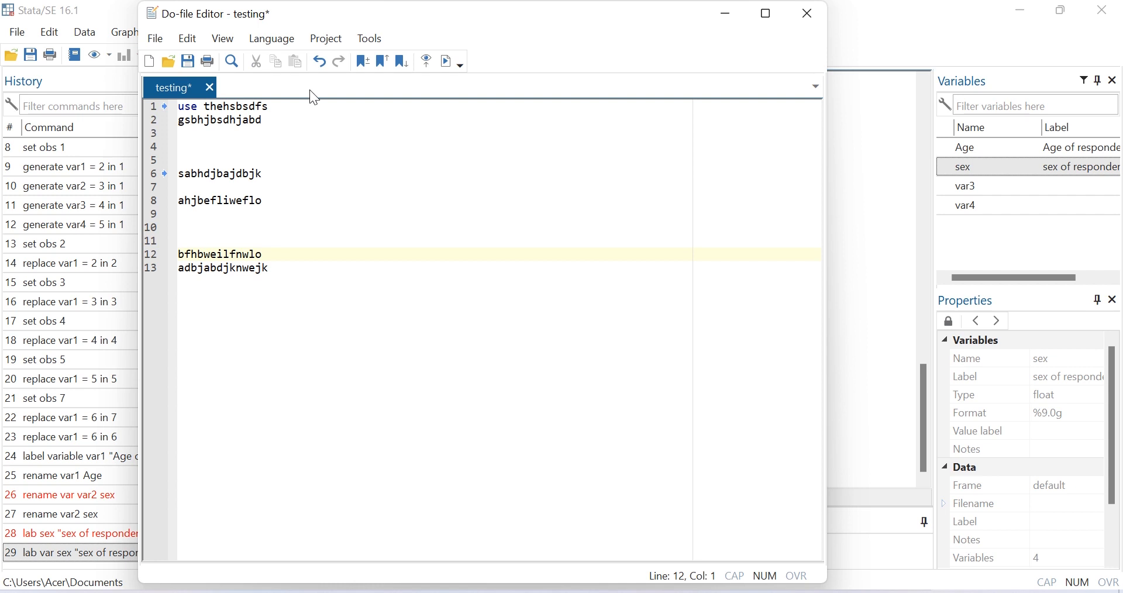
{"action": "left_click", "coordinate": [364, 61]}
Starting from line 7, jump to the next bookmark, and go back through the previous bookmarks to line 1
{"action": "left_click", "coordinate": [341, 187]}
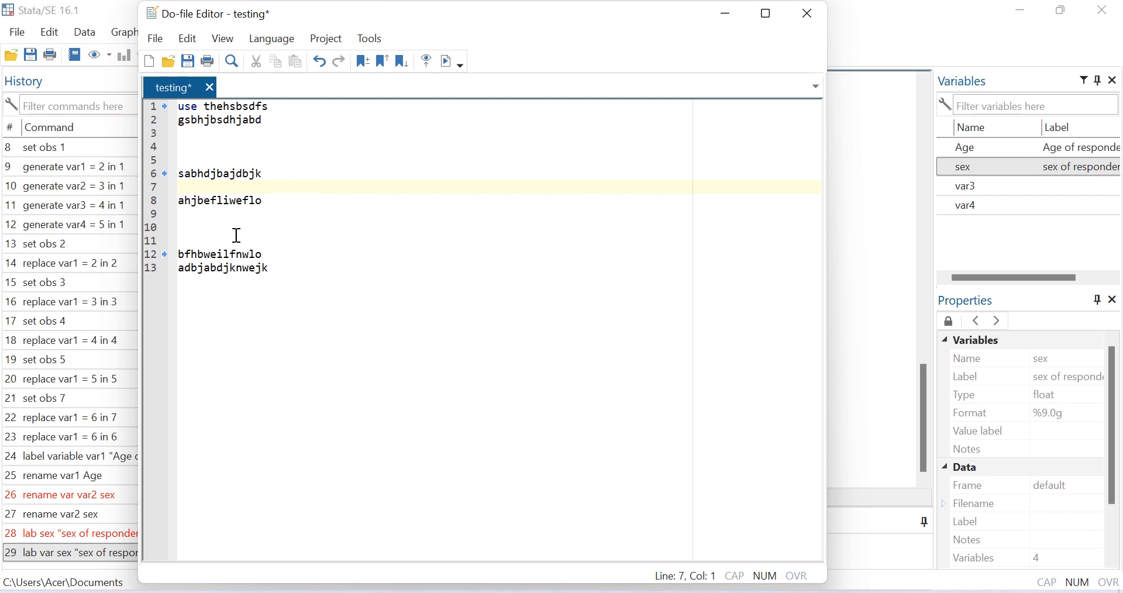
{"action": "left_click", "coordinate": [403, 62]}
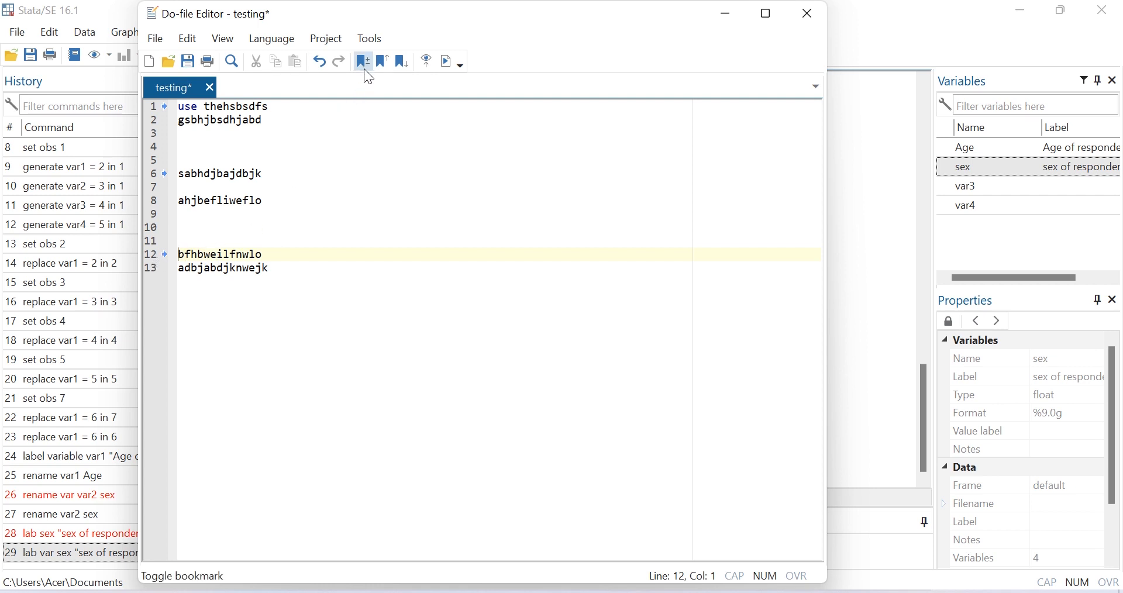
{"action": "left_click", "coordinate": [382, 61]}
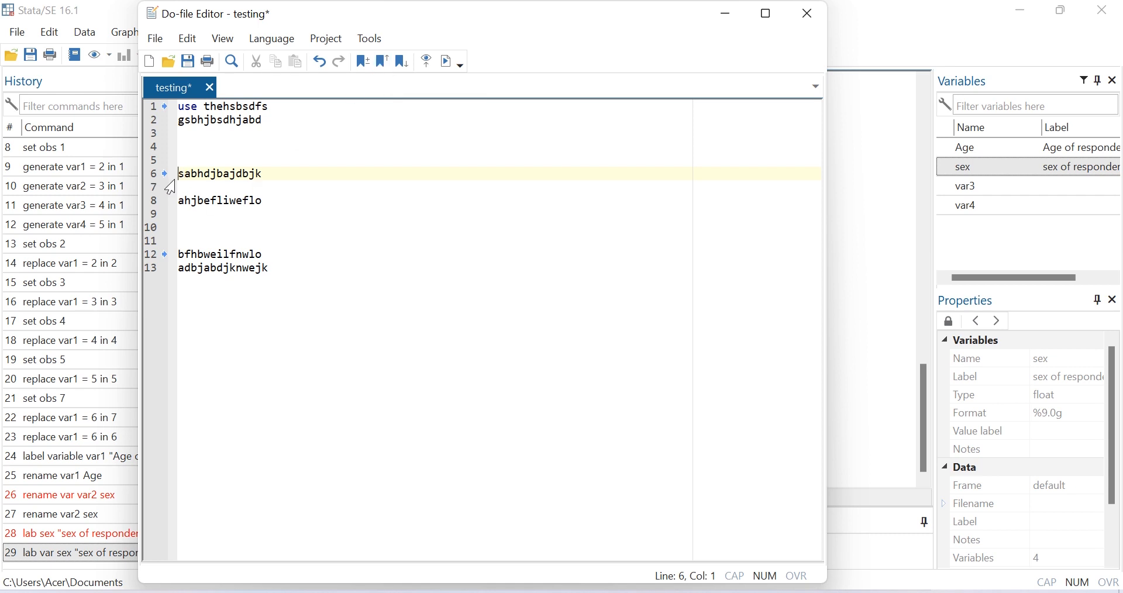
{"action": "left_click", "coordinate": [379, 66]}
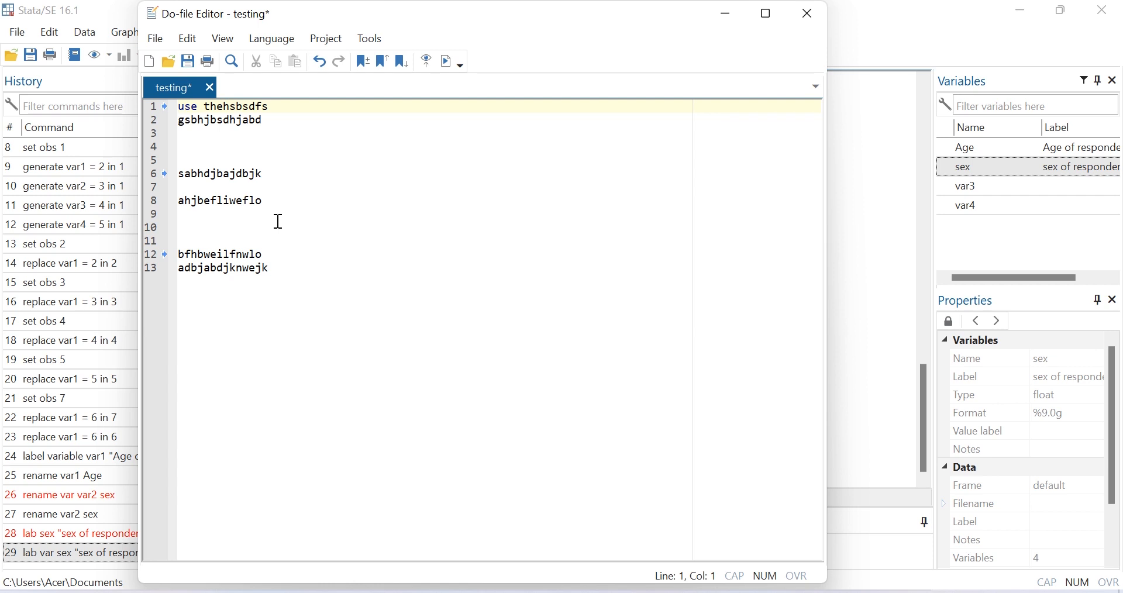
Show the do-file in the Viewer, and close the Viewer window
{"action": "left_click", "coordinate": [427, 60]}
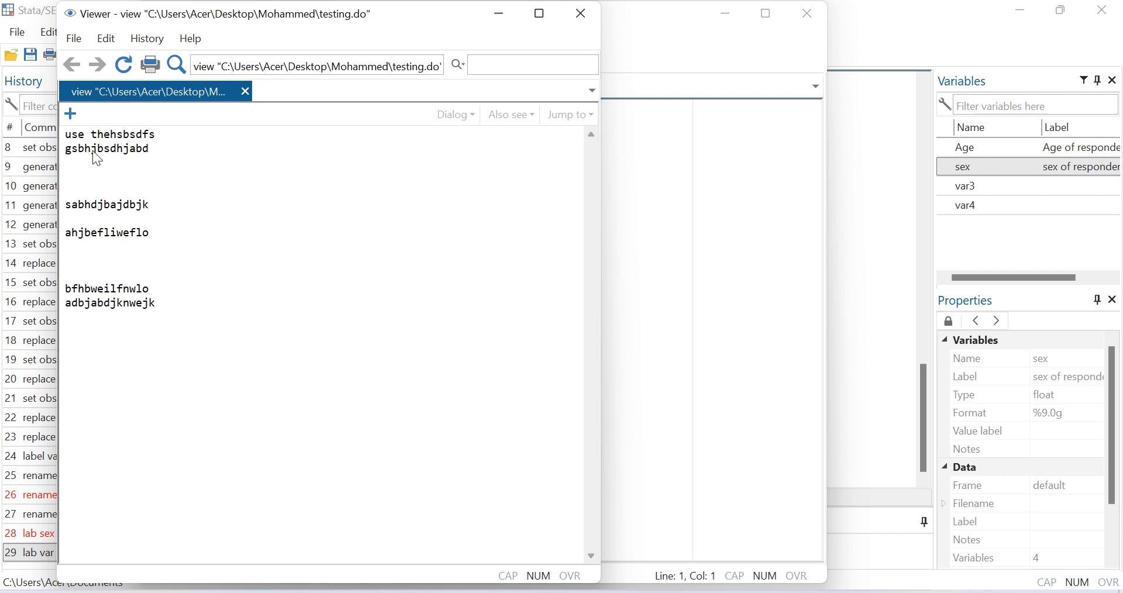
{"action": "left_click", "coordinate": [588, 15]}
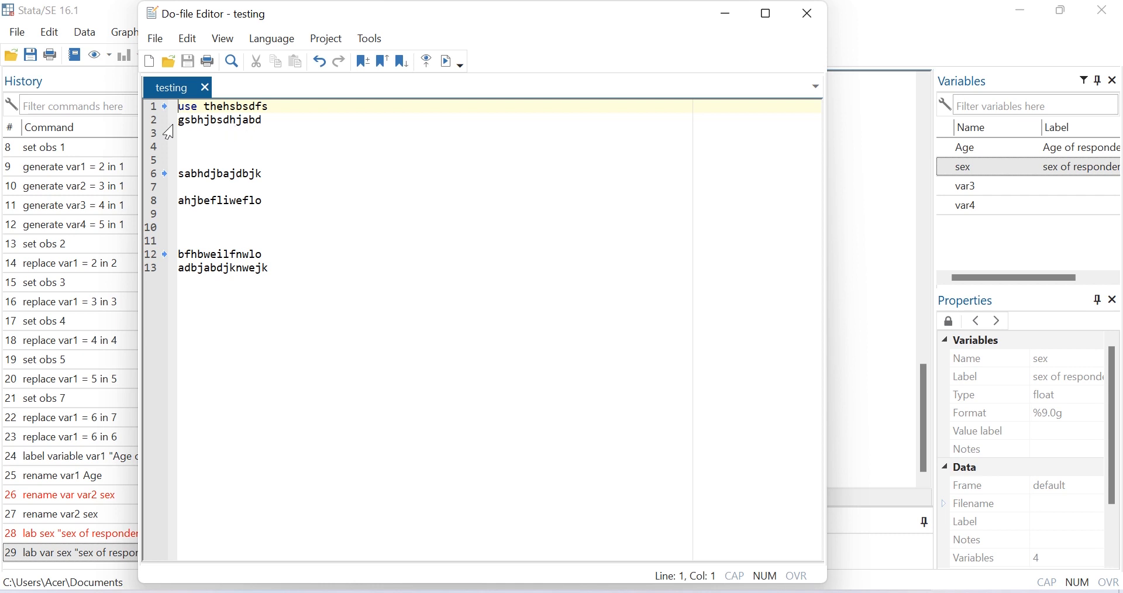
Replace all of the do-file's text with the line "use age // using age"
{"action": "left_click", "coordinate": [270, 269]}
{"action": "left_click_drag", "start_coordinate": [270, 270], "coordinate": [175, 106]}
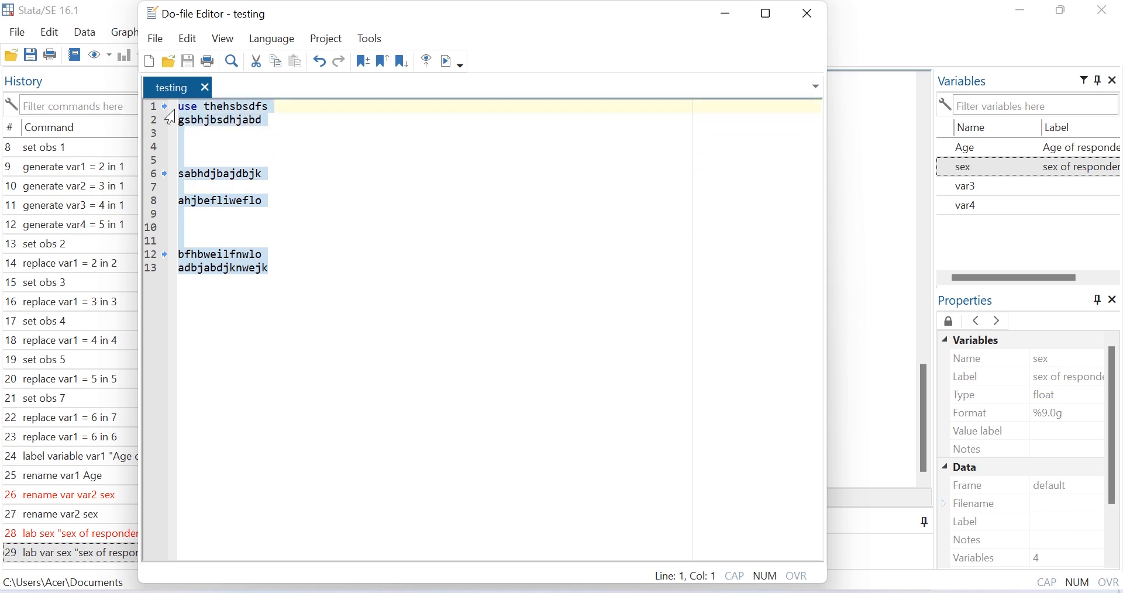
{"action": "key", "text": "Delete"}
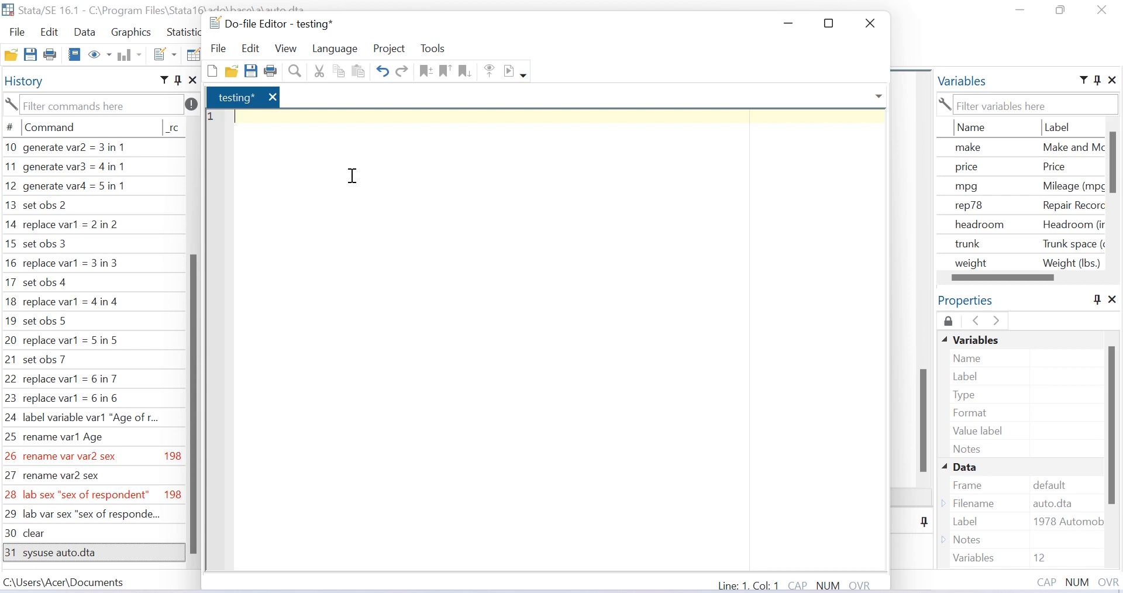
{"action": "type", "text": "use"}
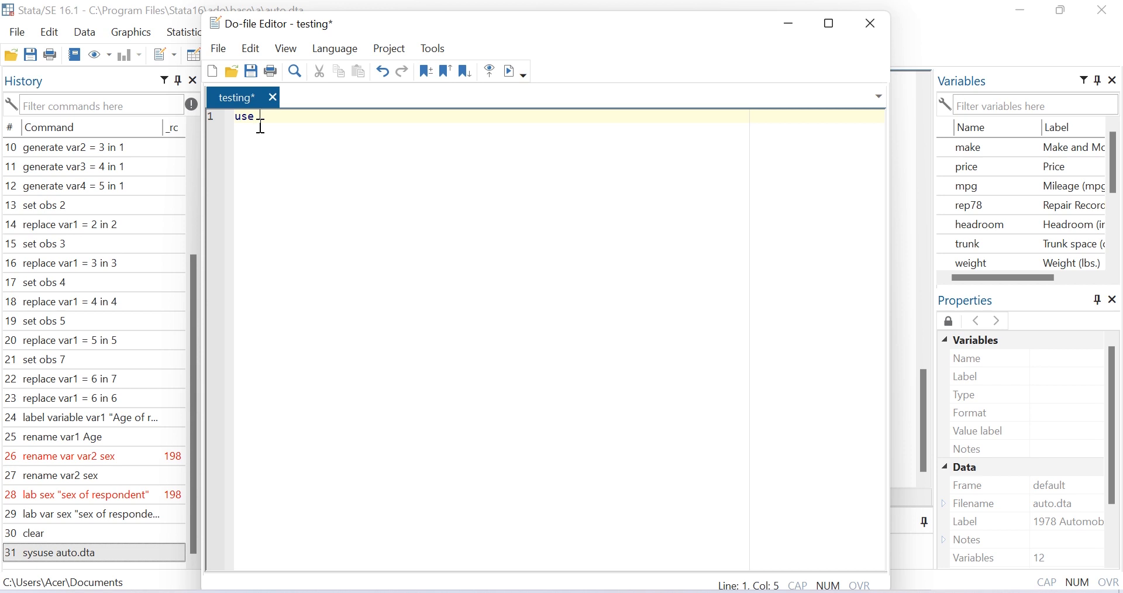
{"action": "type", "text": "age // using age"}
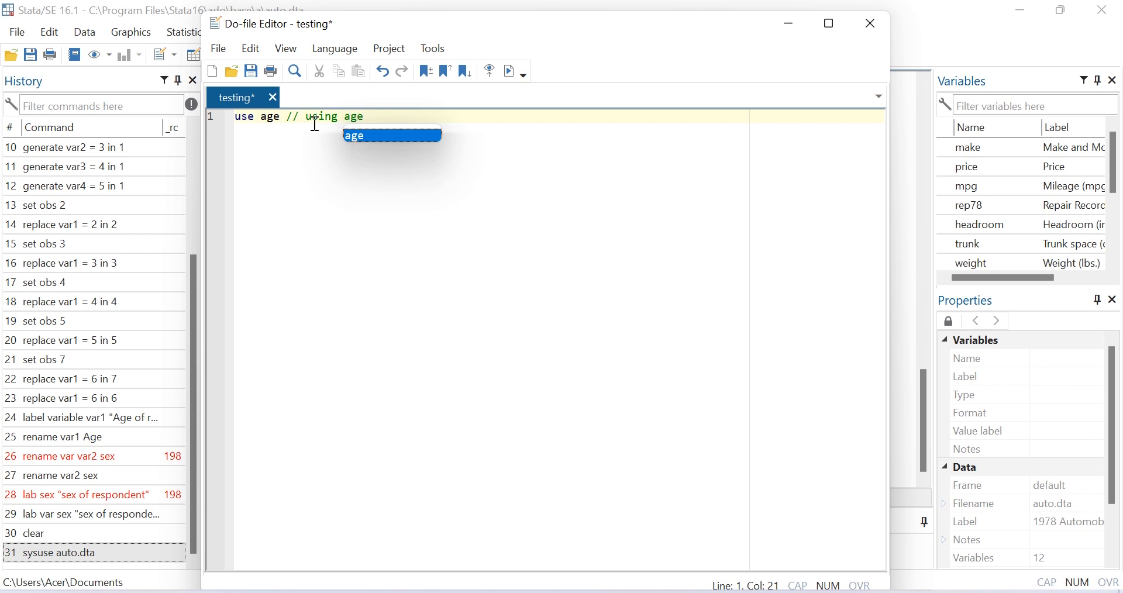
Write "use and and sex" on line 3 of the do-file and turn it into a comment with a leading asterisk
{"action": "key", "text": "Return"}
{"action": "key", "text": "Return"}
{"action": "type", "text": "use and and sex"}
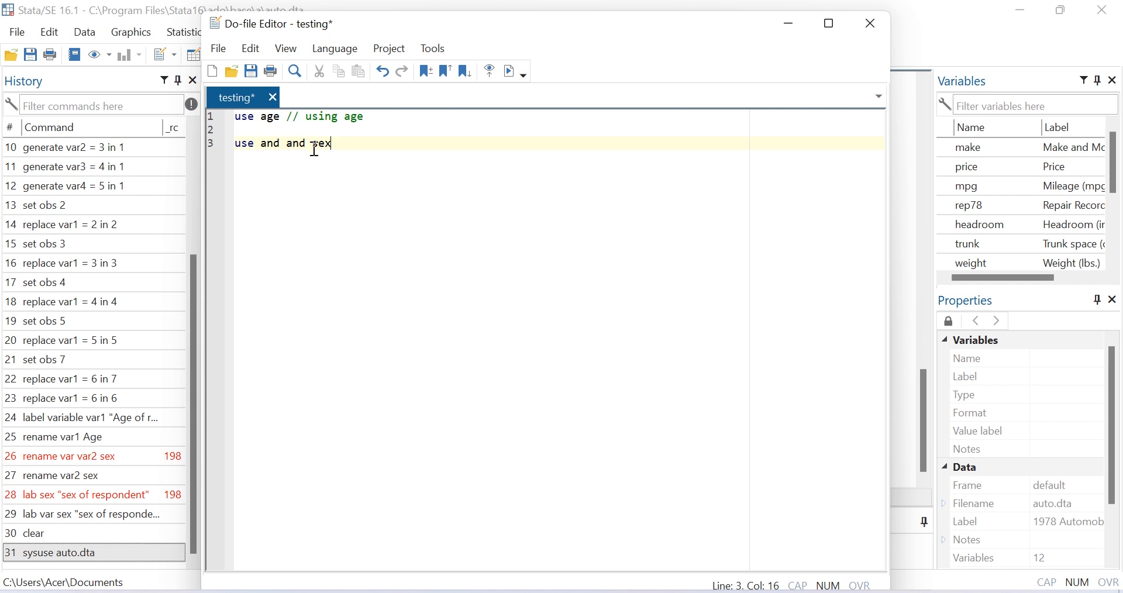
{"action": "left_click", "coordinate": [238, 143]}
{"action": "type", "text": "*"}
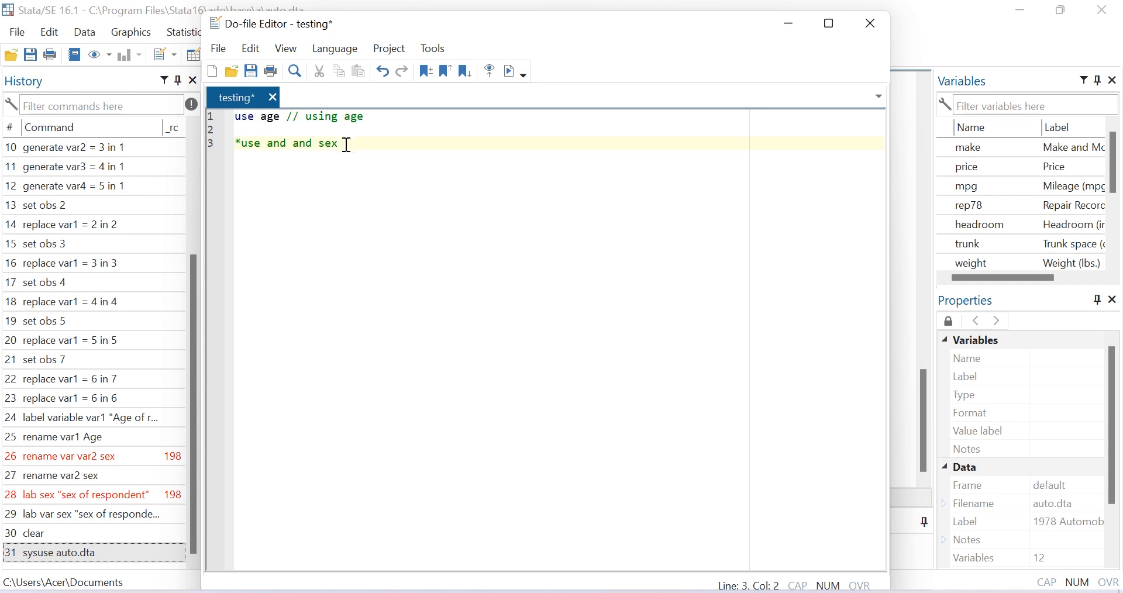
{"action": "left_click_drag", "start_coordinate": [206, 124], "coordinate": [216, 145]}
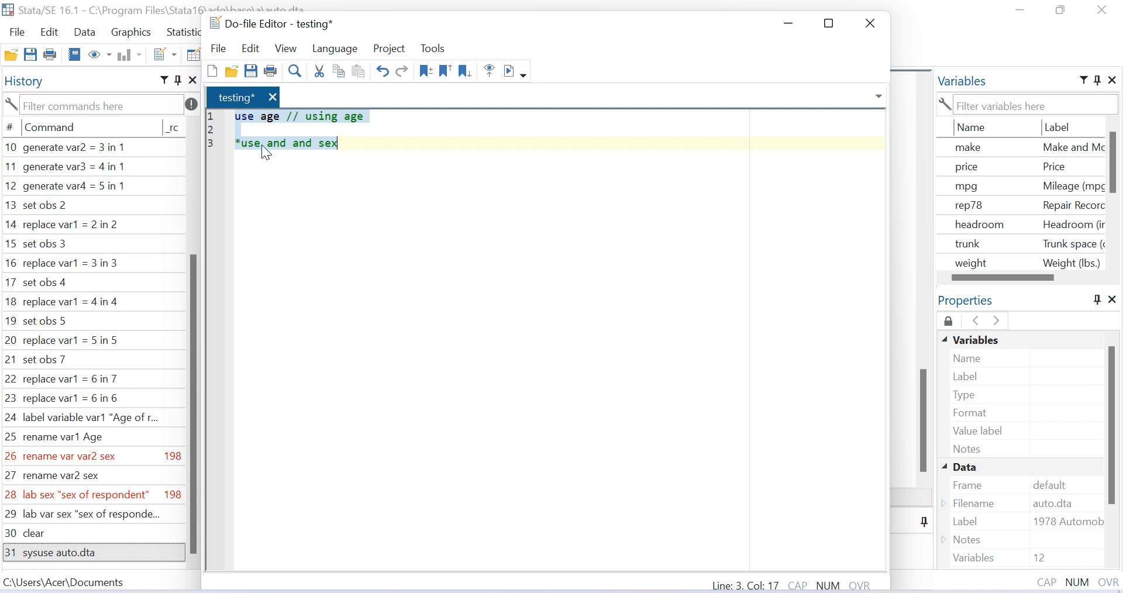
{"action": "left_click", "coordinate": [240, 146]}
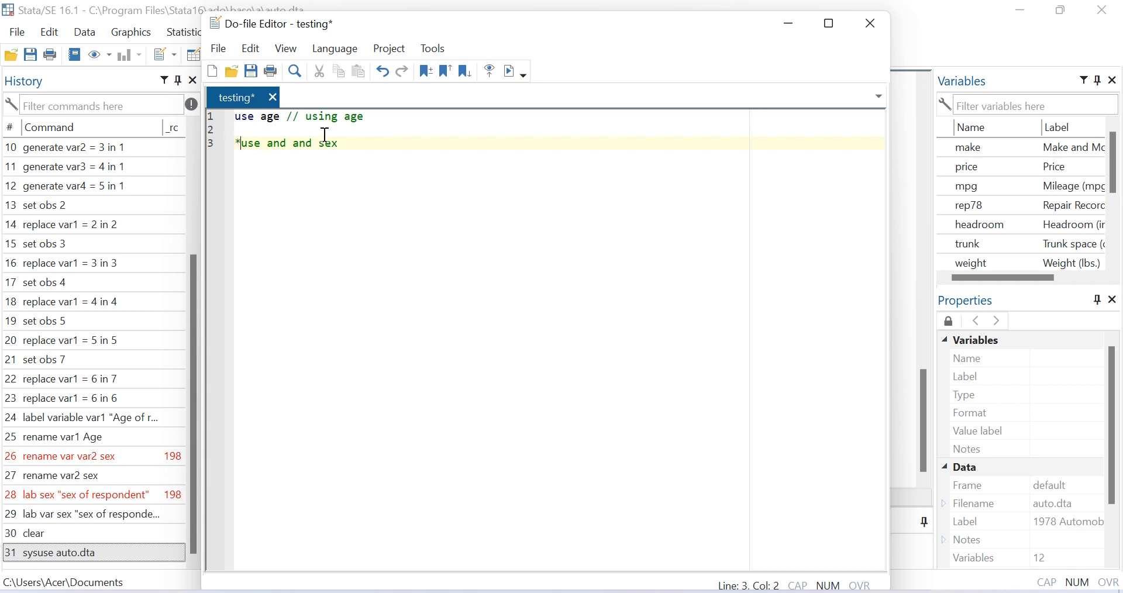
Minimize the Do-file Editor and begin a new log in Stata, naming the file "testing"
{"action": "left_click", "coordinate": [791, 24]}
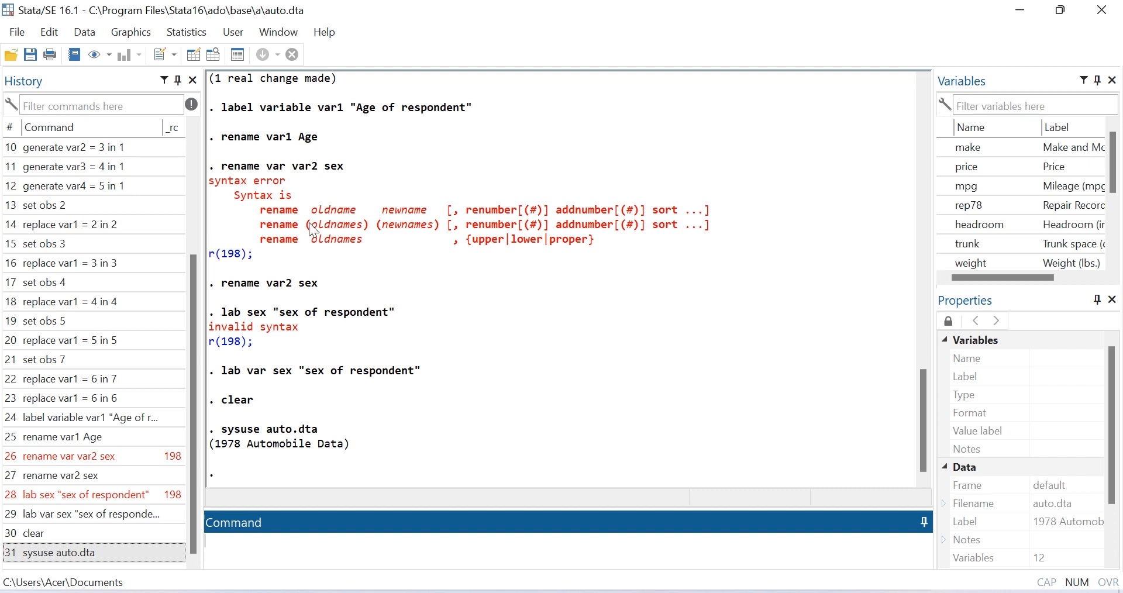
{"action": "left_click", "coordinate": [8, 36]}
{"action": "mouse_move", "coordinate": [43, 226]}
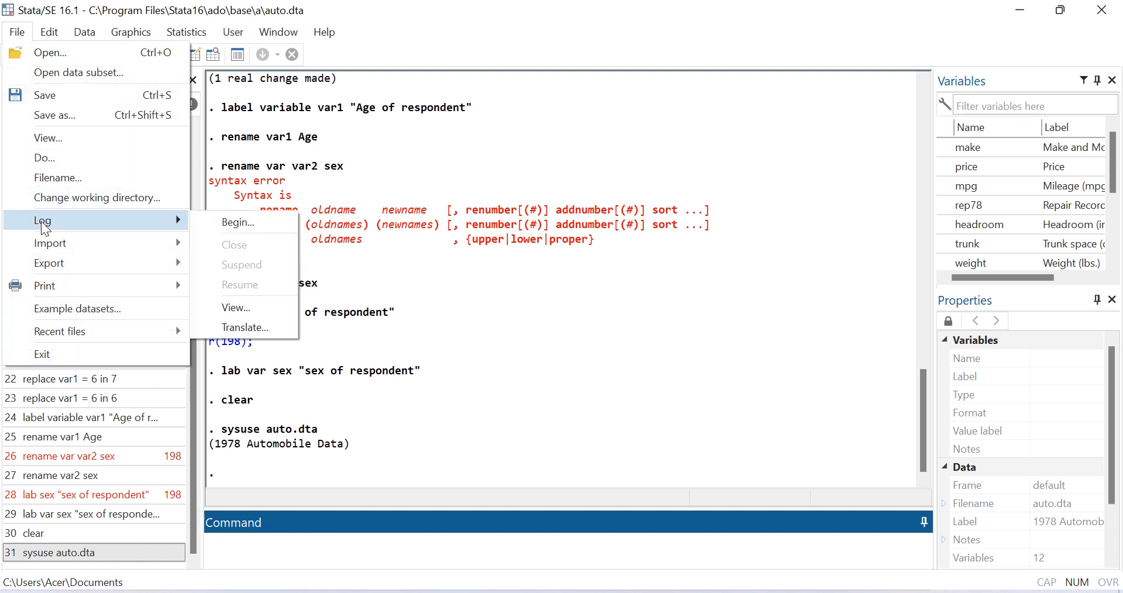
{"action": "left_click", "coordinate": [244, 214]}
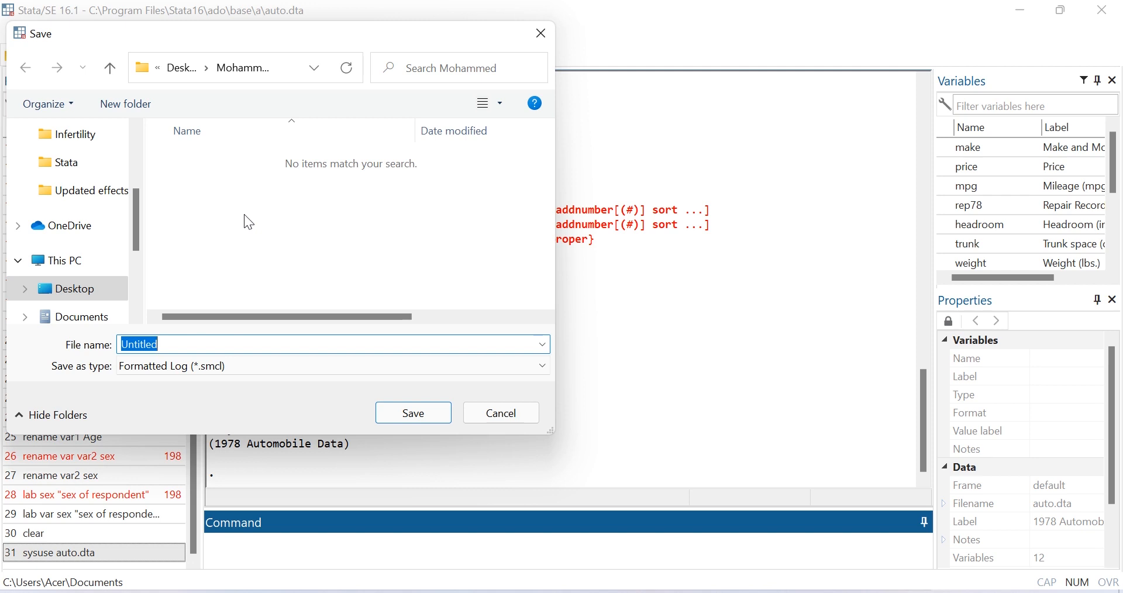
{"action": "type", "text": "test"}
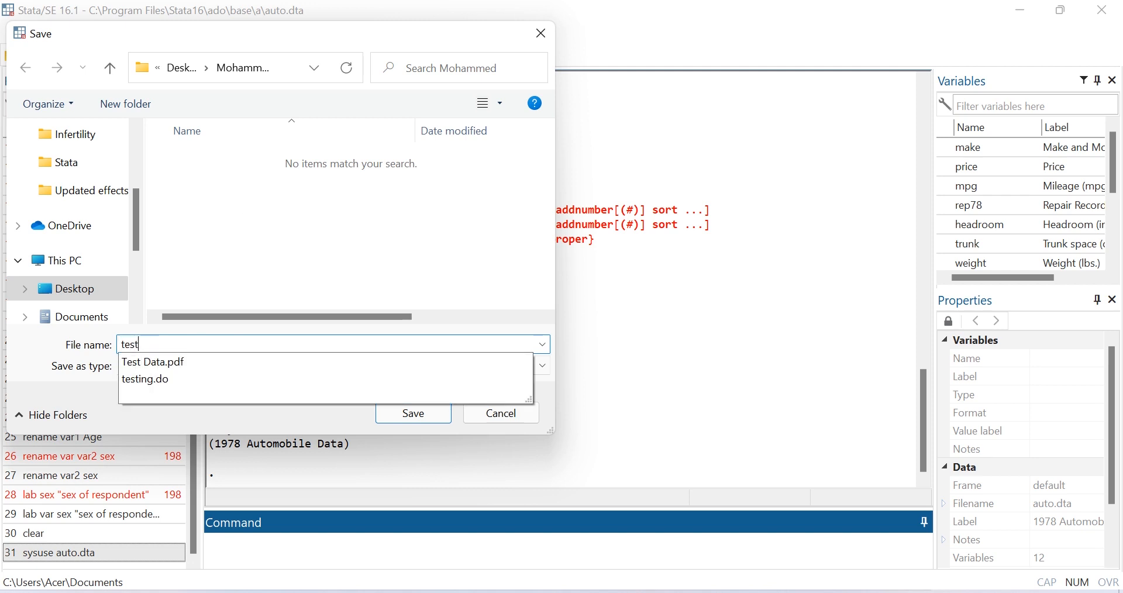
{"action": "type", "text": "ing"}
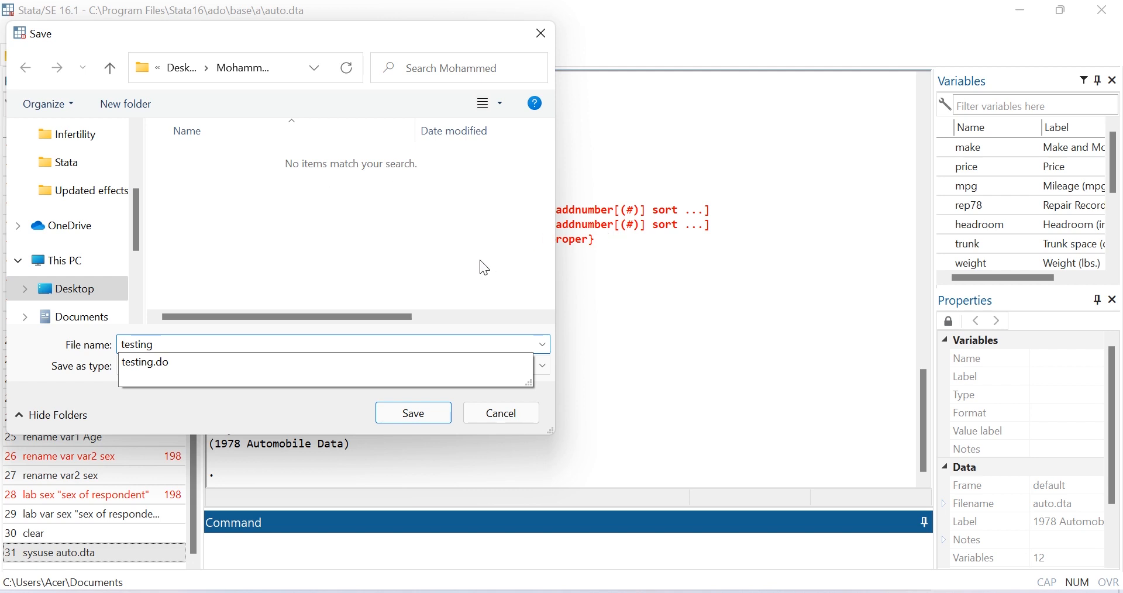
{"action": "key", "text": "Tab"}
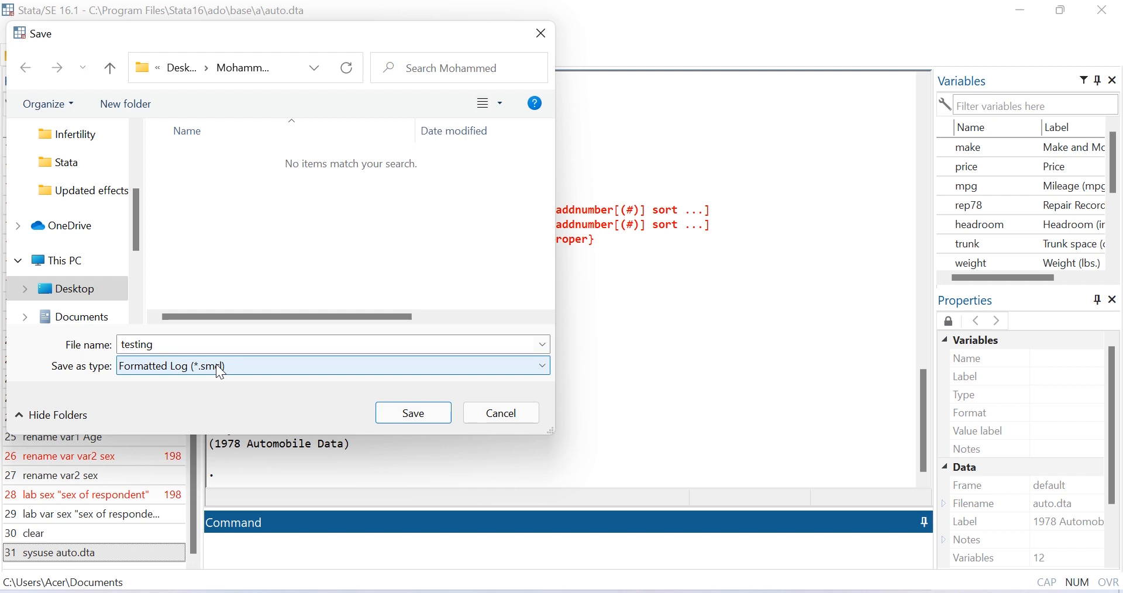
Try the Log (*.log) file type, switch back to Formatted Log (*.smcl), and save the log file to start logging
{"action": "left_click", "coordinate": [543, 366]}
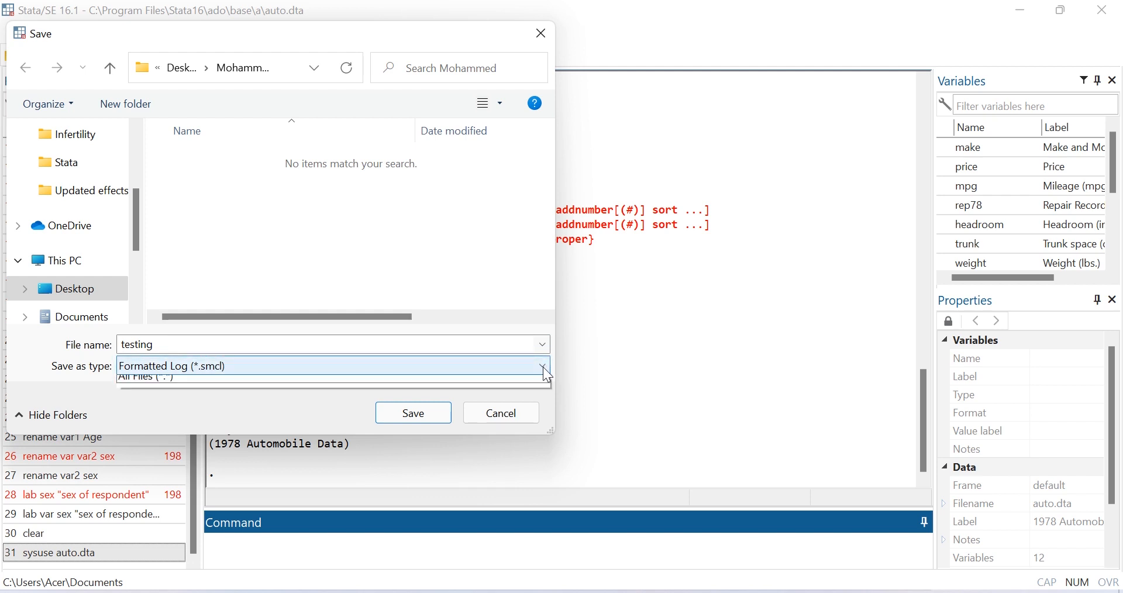
{"action": "left_click", "coordinate": [177, 397]}
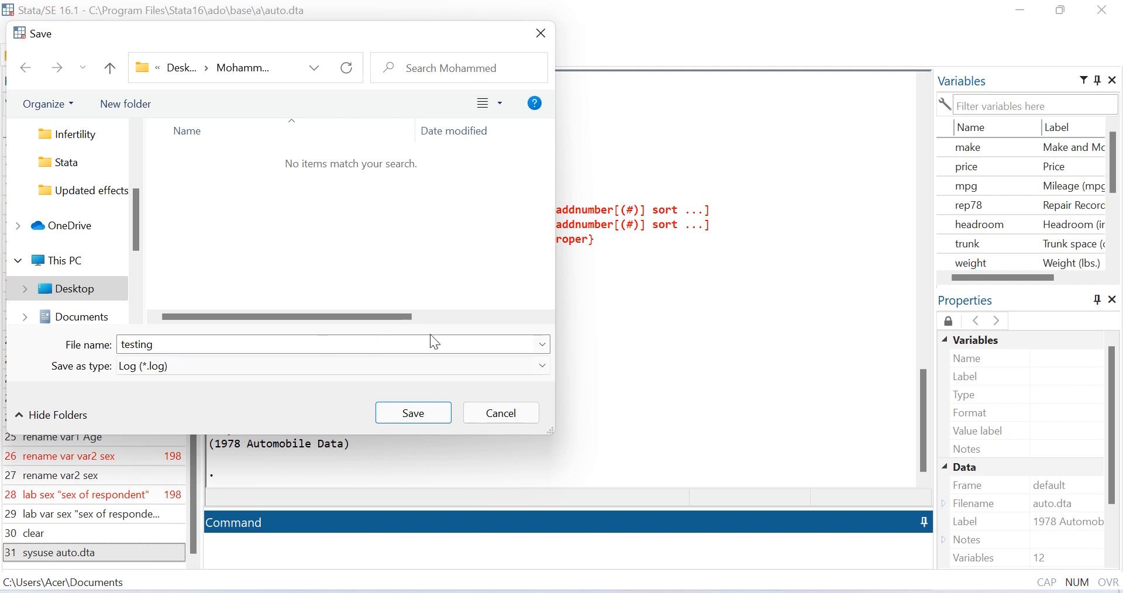
{"action": "left_click", "coordinate": [544, 367]}
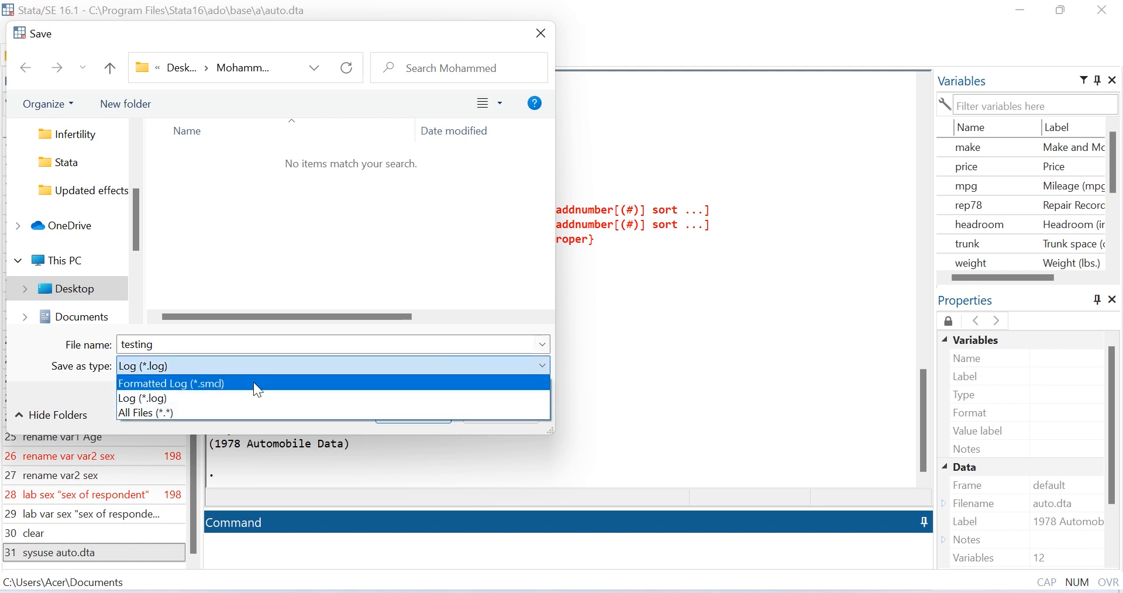
{"action": "left_click", "coordinate": [193, 384]}
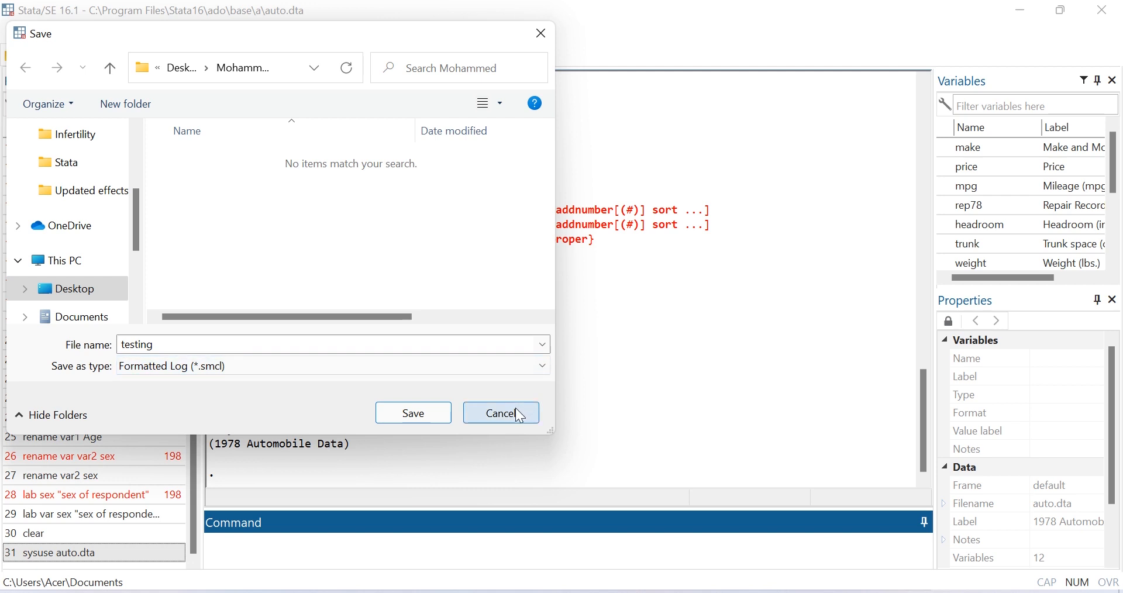
{"action": "left_click", "coordinate": [412, 412]}
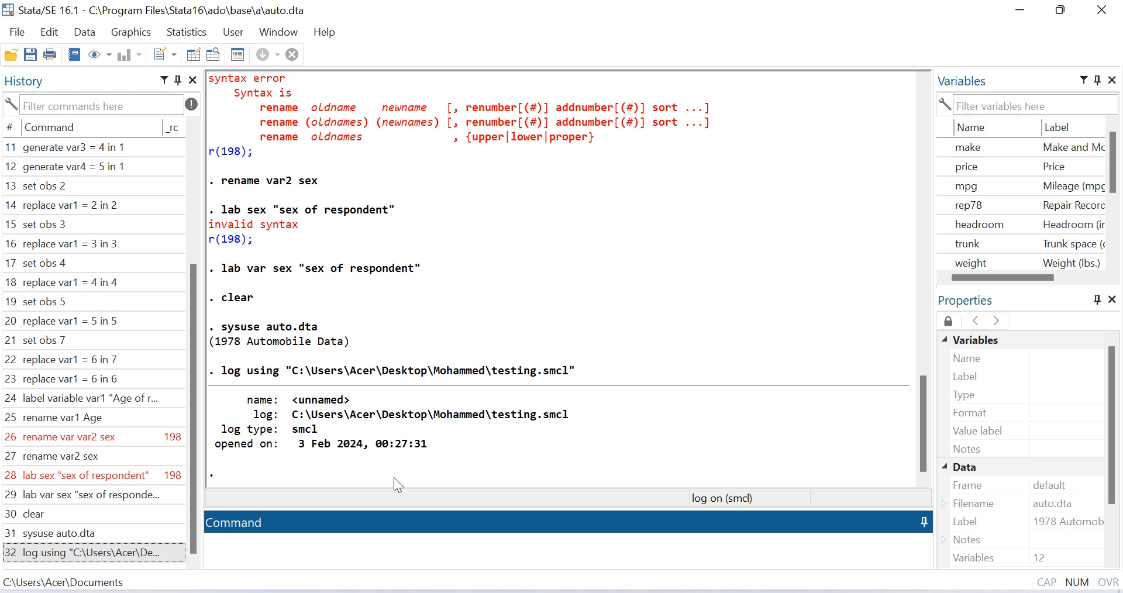
Run the command "tab price" to tabulate the price variable
{"action": "type", "text": "tab"}
{"action": "double_click", "coordinate": [945, 164]}
{"action": "key", "text": "Return"}
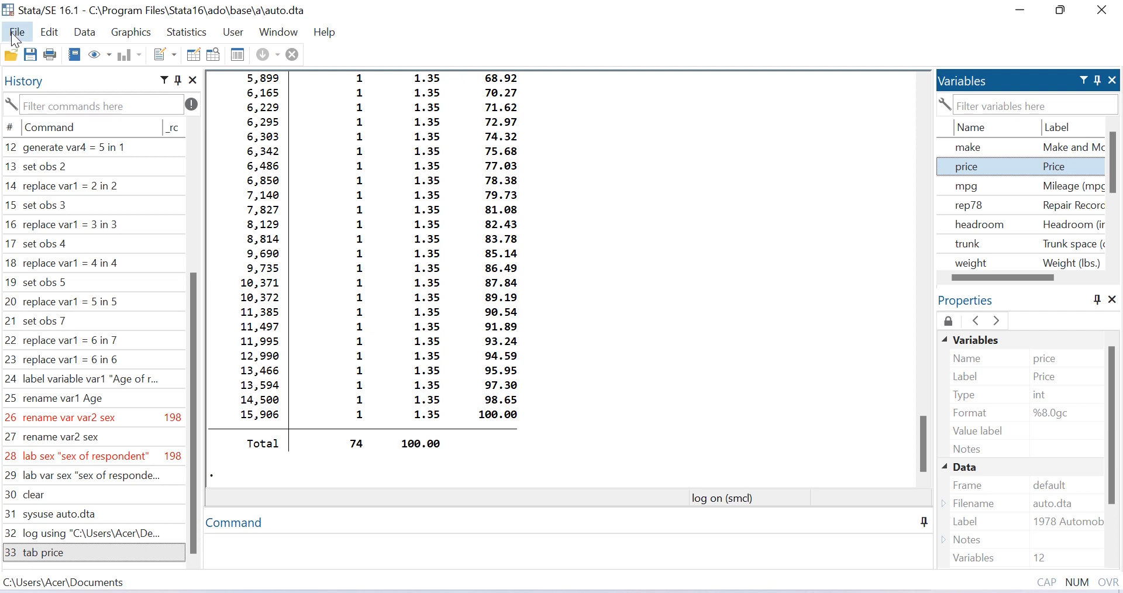
Close the log file that is currently recording
{"action": "left_click", "coordinate": [228, 546]}
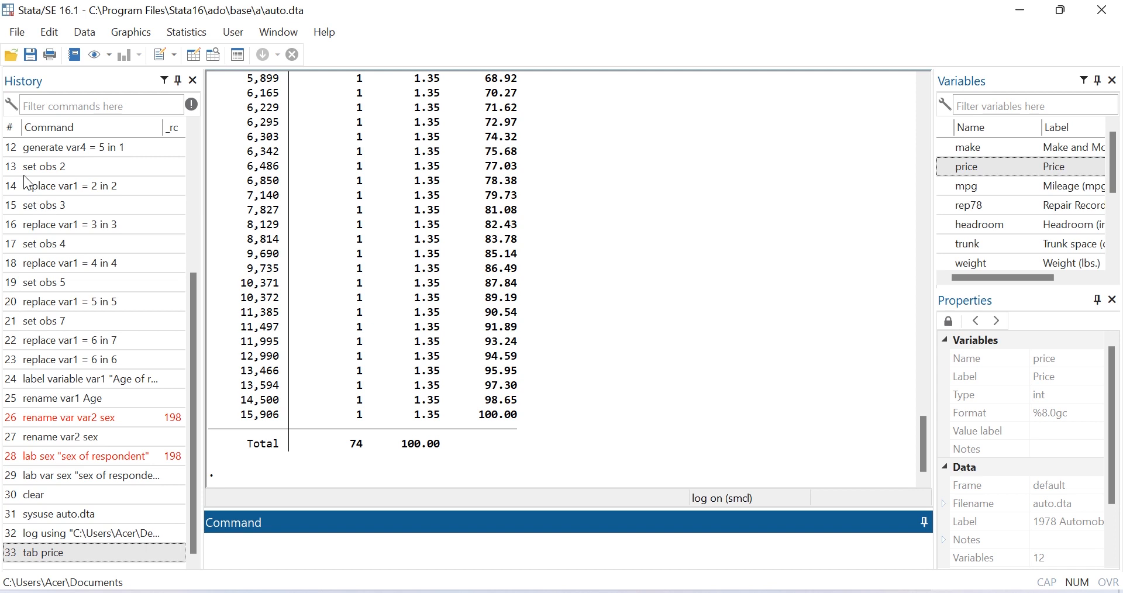
{"action": "left_click", "coordinate": [20, 31]}
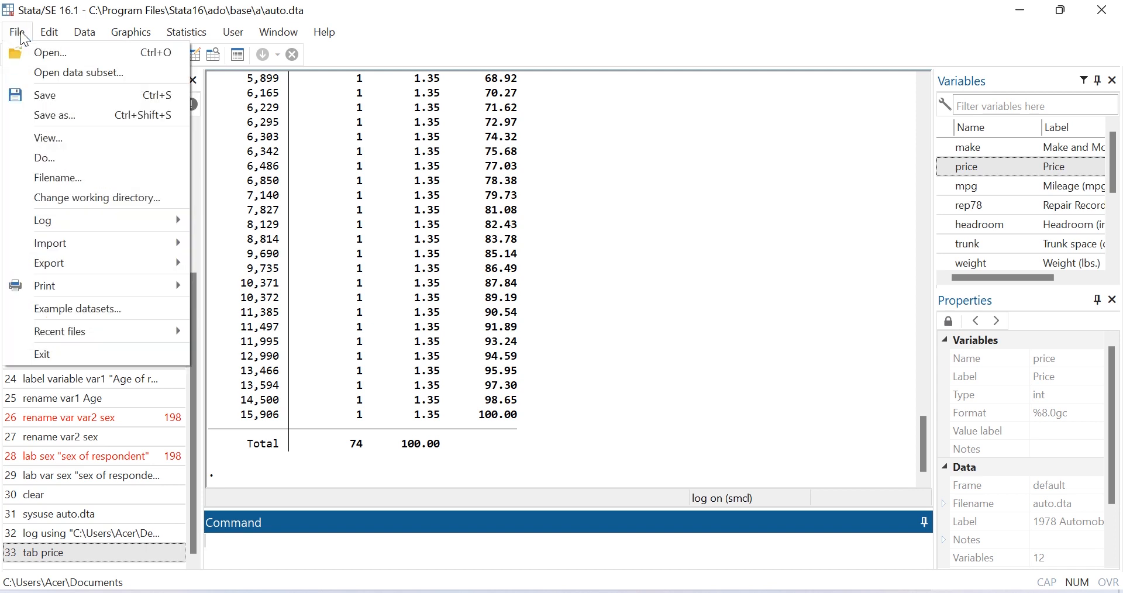
{"action": "mouse_move", "coordinate": [75, 220]}
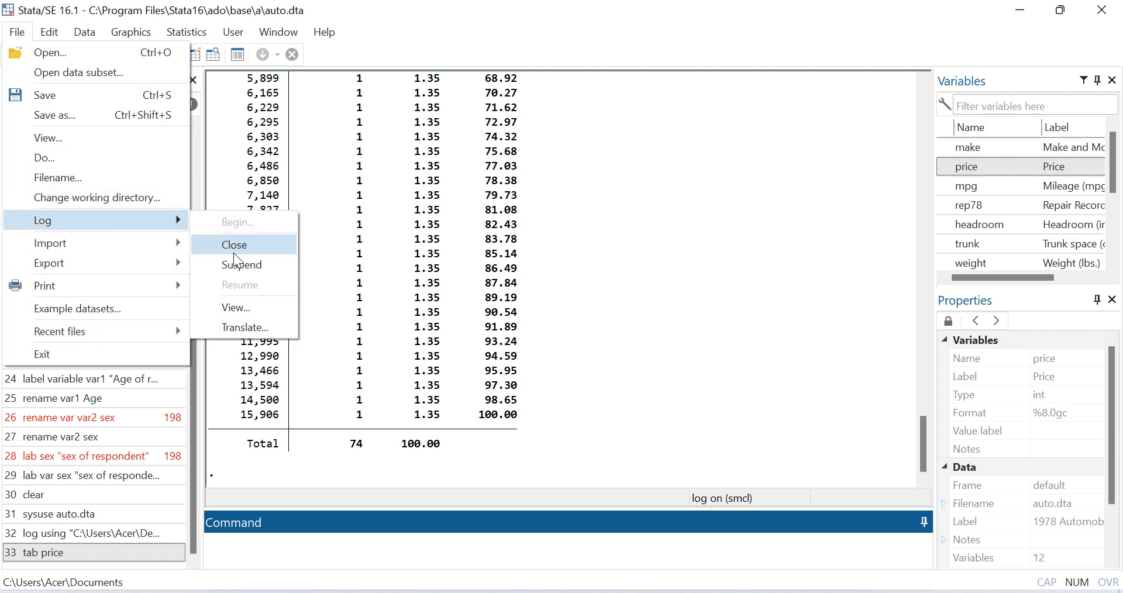
{"action": "left_click", "coordinate": [234, 251]}
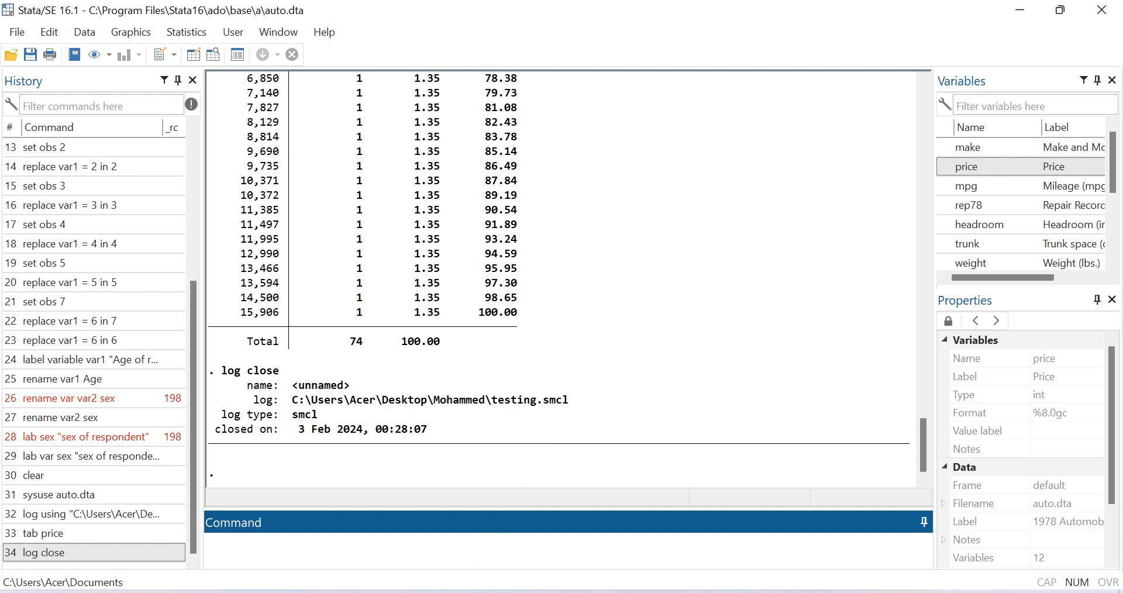
Switch to File Explorer, open the testing SMCL document from its Desktop folder, and postpone the update check by 7 days
{"action": "mouse_move", "coordinate": [451, 587]}
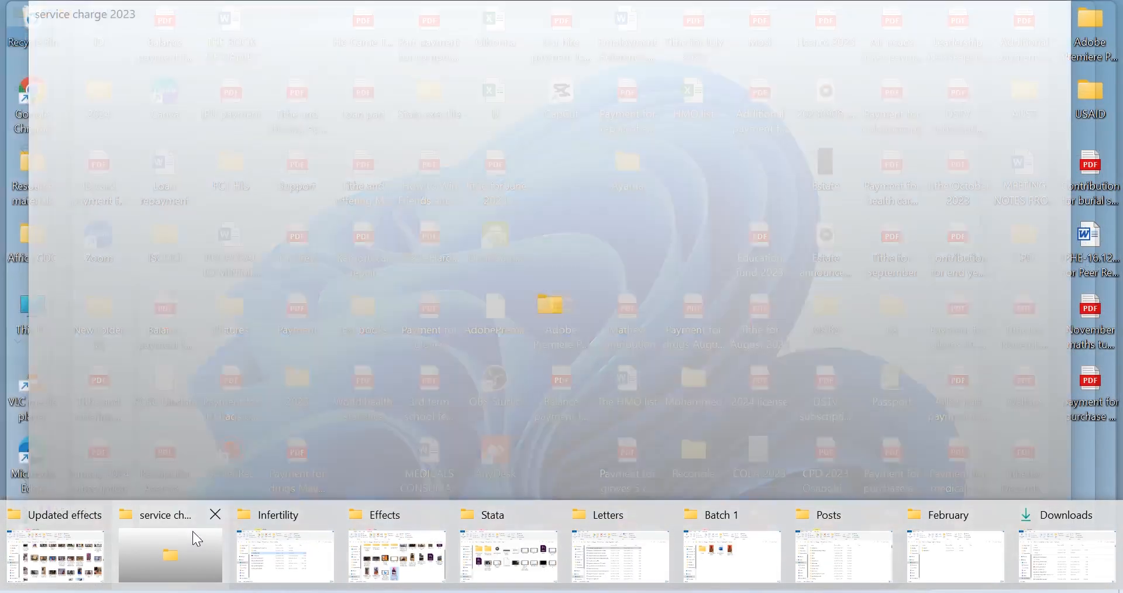
{"action": "left_click", "coordinate": [185, 529]}
{"action": "left_click", "coordinate": [263, 148]}
{"action": "left_click", "coordinate": [524, 352]}
{"action": "double_click", "coordinate": [524, 352]}
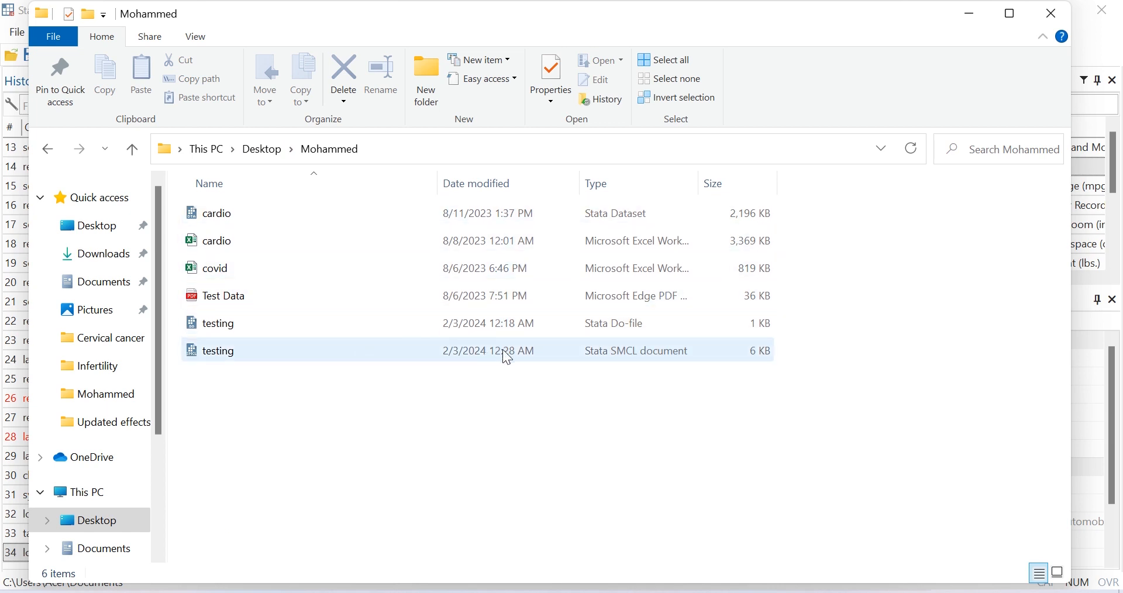
{"action": "left_click", "coordinate": [221, 357]}
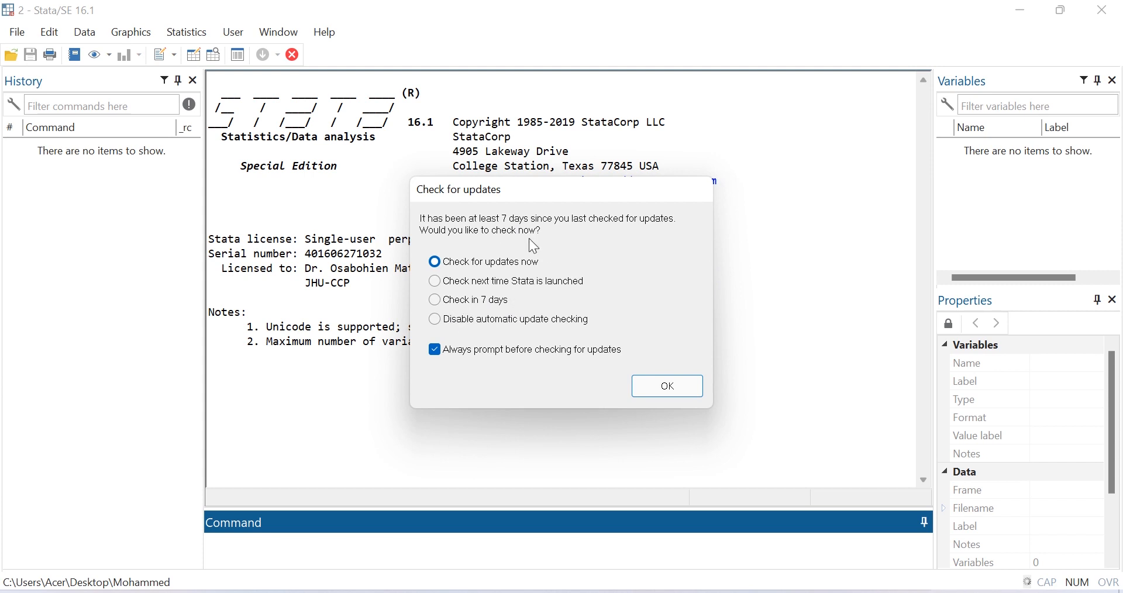
{"action": "left_click", "coordinate": [440, 305]}
{"action": "left_click", "coordinate": [692, 395]}
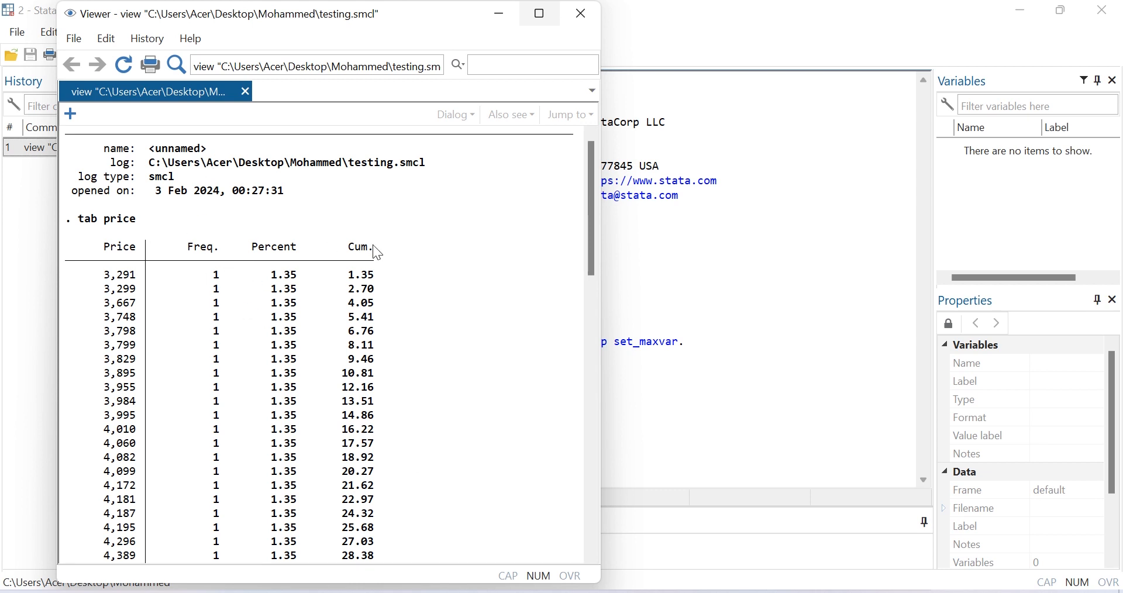
Look through the logged price table in the Viewer, and close the Viewer and the second Stata window
{"action": "left_click_drag", "start_coordinate": [588, 172], "coordinate": [584, 8]}
{"action": "left_click", "coordinate": [585, 13]}
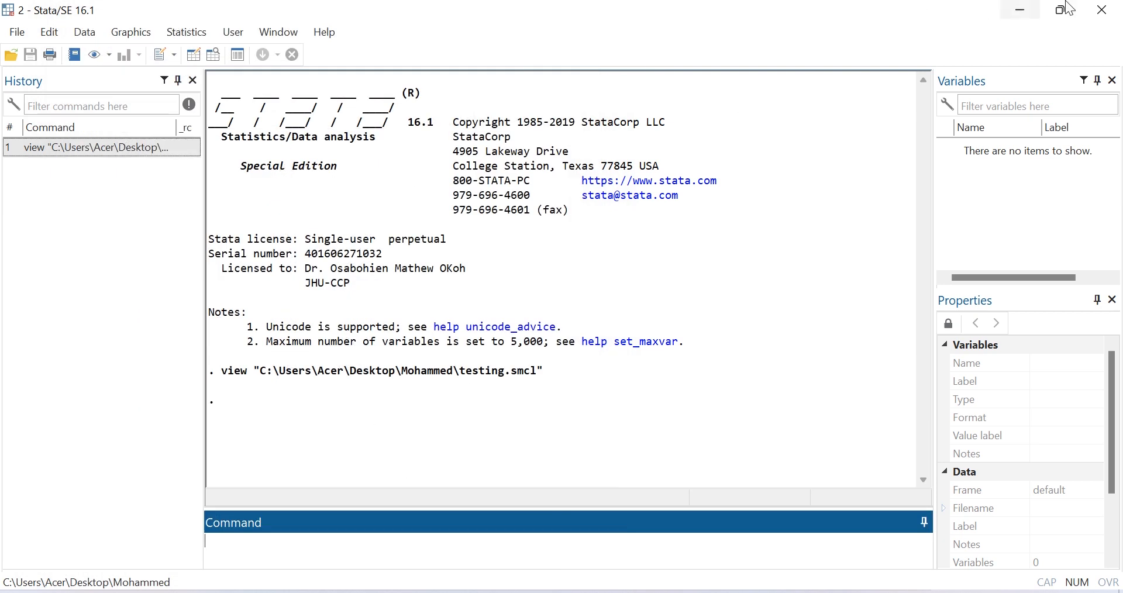
{"action": "left_click", "coordinate": [1099, 11]}
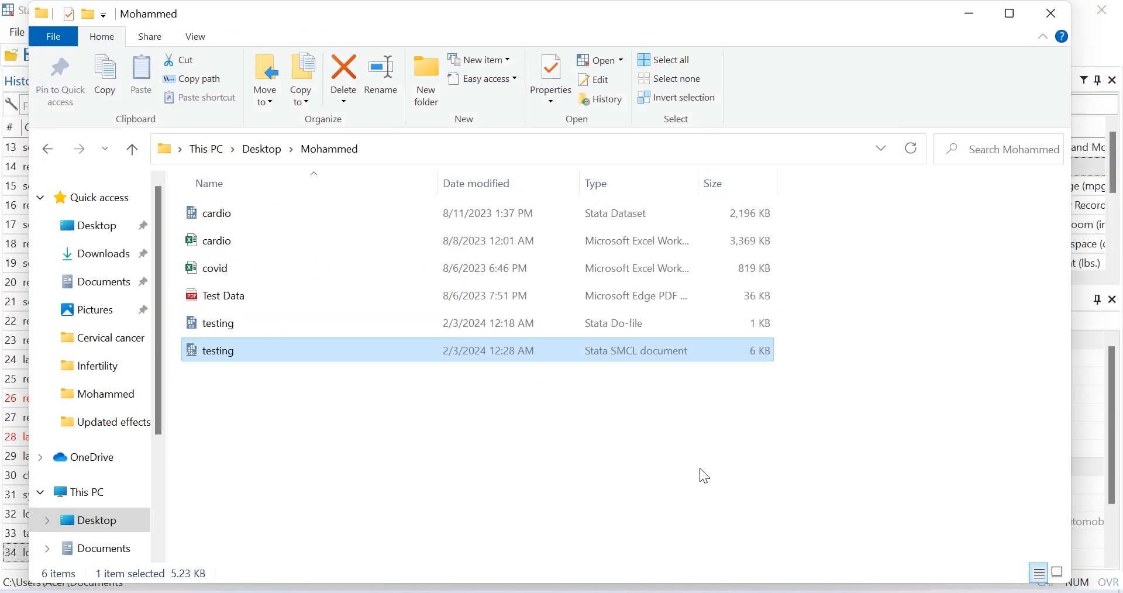
Return to the first Stata window and enter "translate" followed by the full path of testing.smcl copied from the results
{"action": "mouse_move", "coordinate": [793, 592]}
{"action": "left_click", "coordinate": [581, 526]}
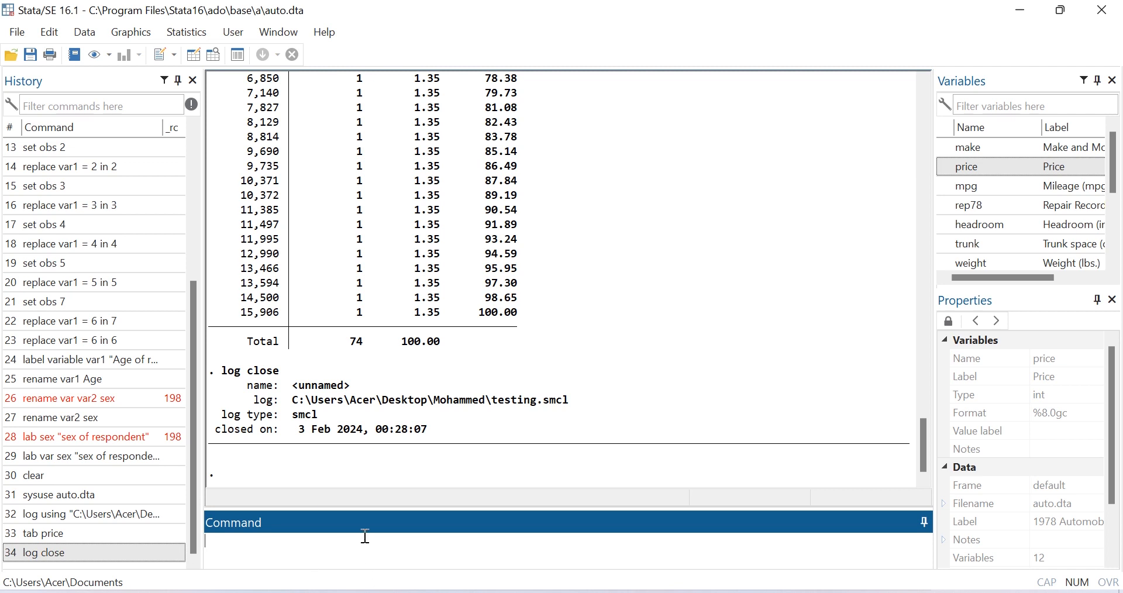
{"action": "type", "text": "translate"}
{"action": "left_click_drag", "start_coordinate": [290, 398], "coordinate": [552, 400]}
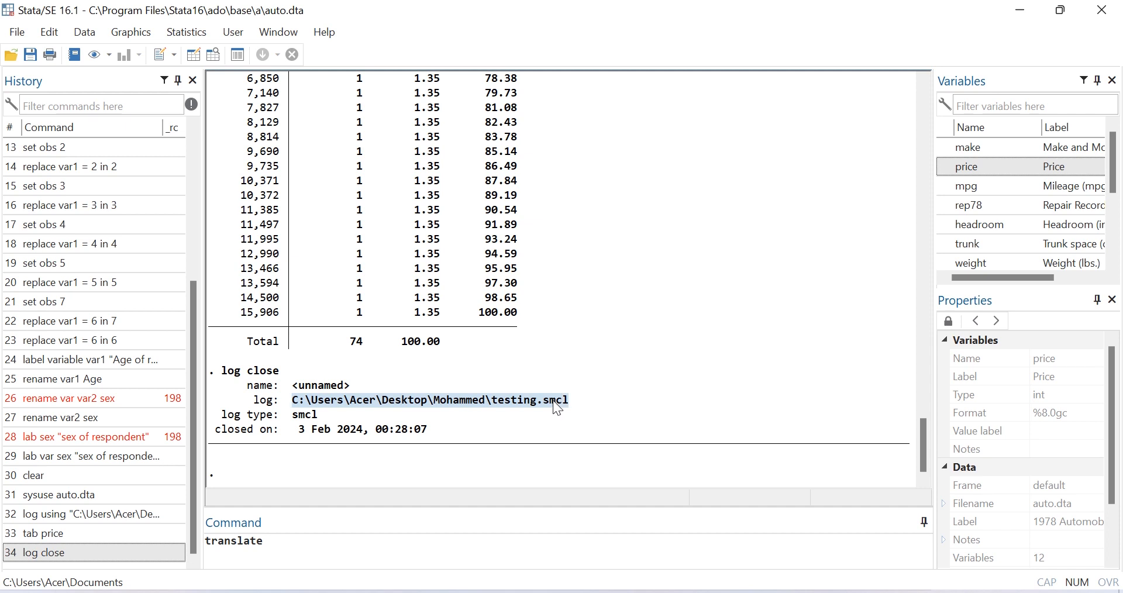
{"action": "right_click", "coordinate": [553, 400]}
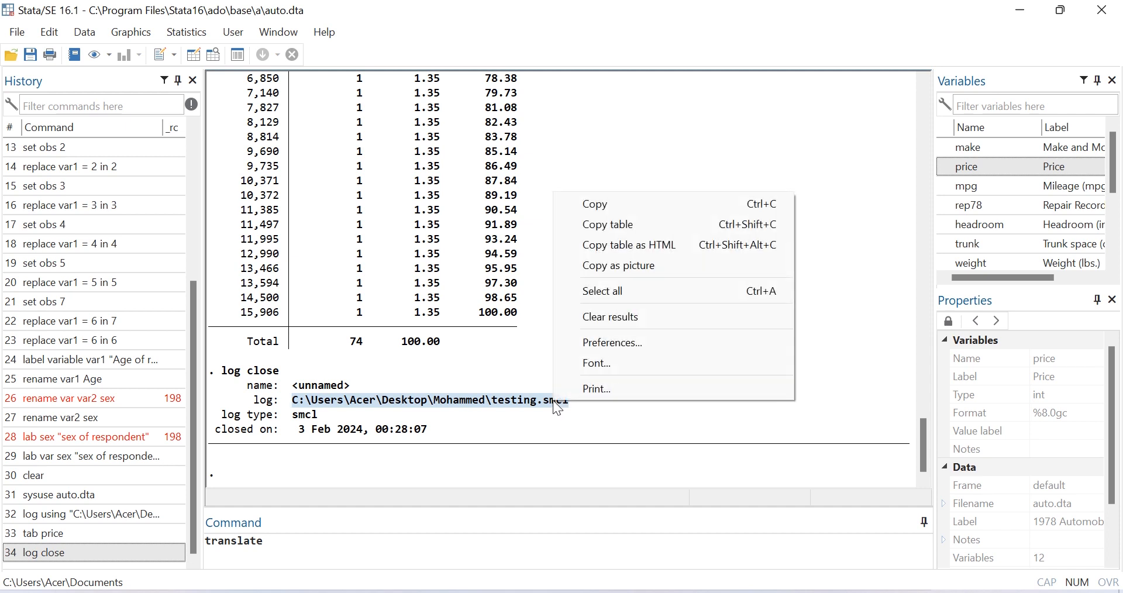
{"action": "left_click", "coordinate": [610, 202]}
{"action": "left_click", "coordinate": [370, 543]}
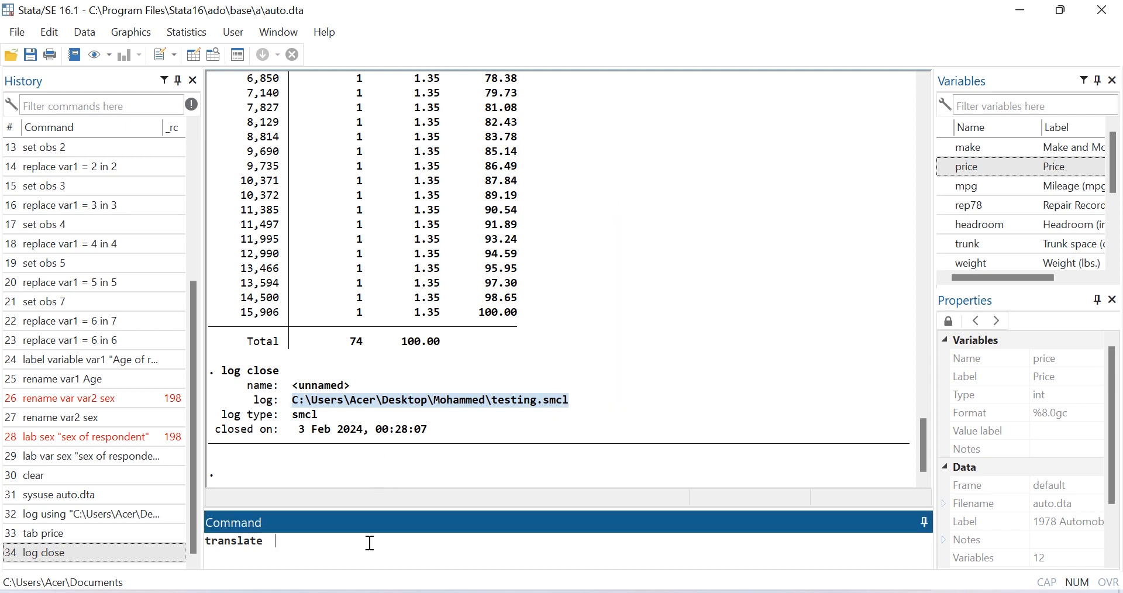
{"action": "key", "text": "ctrl+v"}
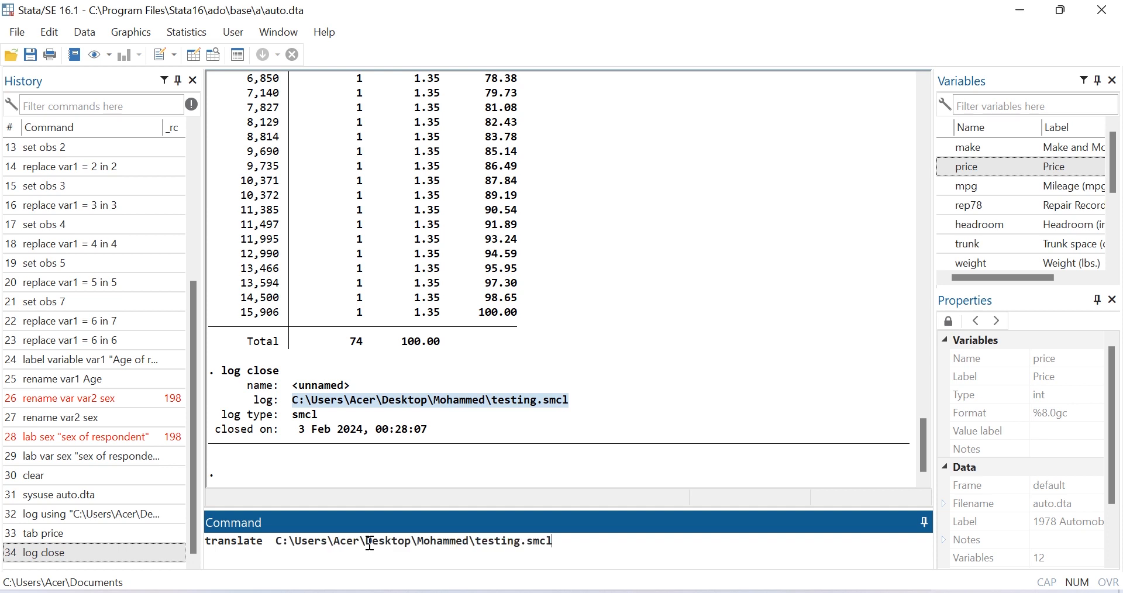
{"action": "left_click", "coordinate": [275, 543]}
{"action": "key", "text": "BackSpace"}
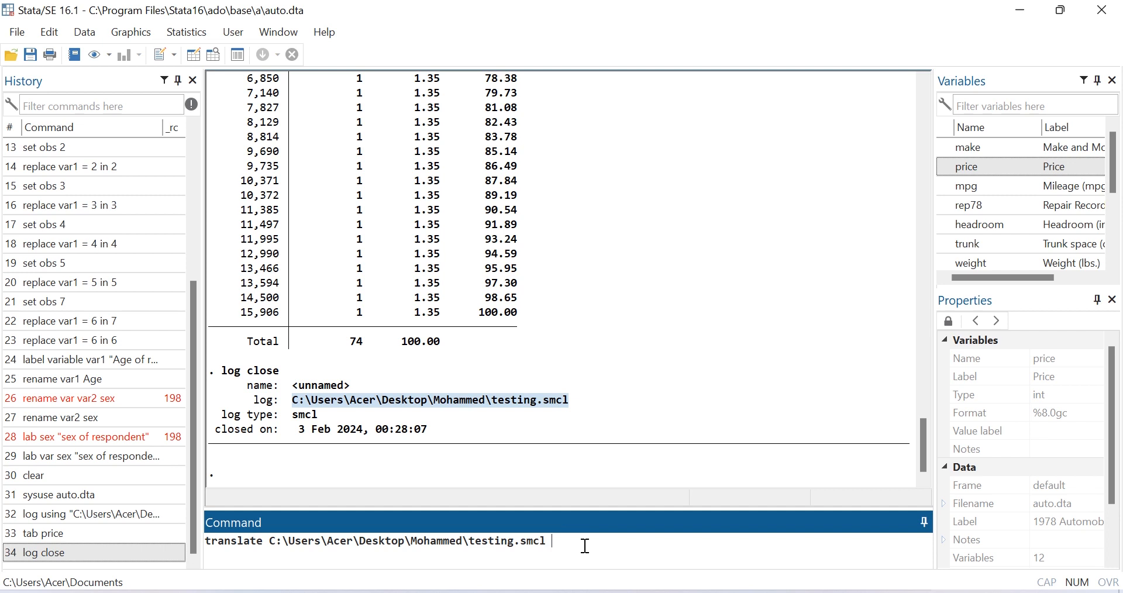
Add the same path again with the extension txt as the output file, and run the translate command
{"action": "key", "text": "ctrl+v"}
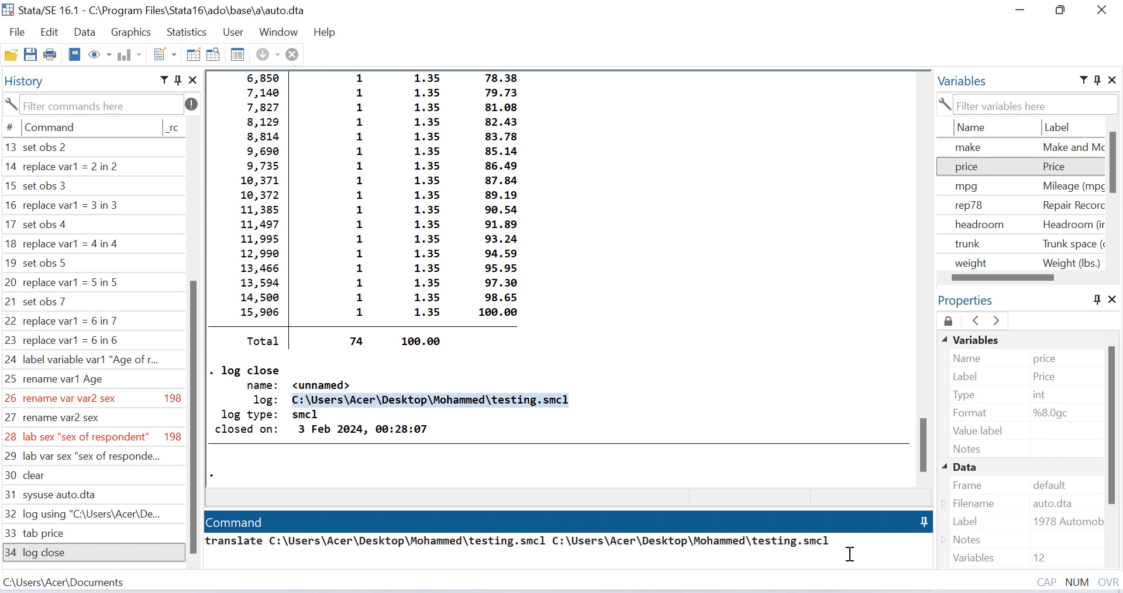
{"action": "key", "text": "BackSpace"}
{"action": "key", "text": "BackSpace"}
{"action": "key", "text": "BackSpace"}
{"action": "key", "text": "BackSpace"}
{"action": "type", "text": "txt"}
{"action": "key", "text": "Return"}
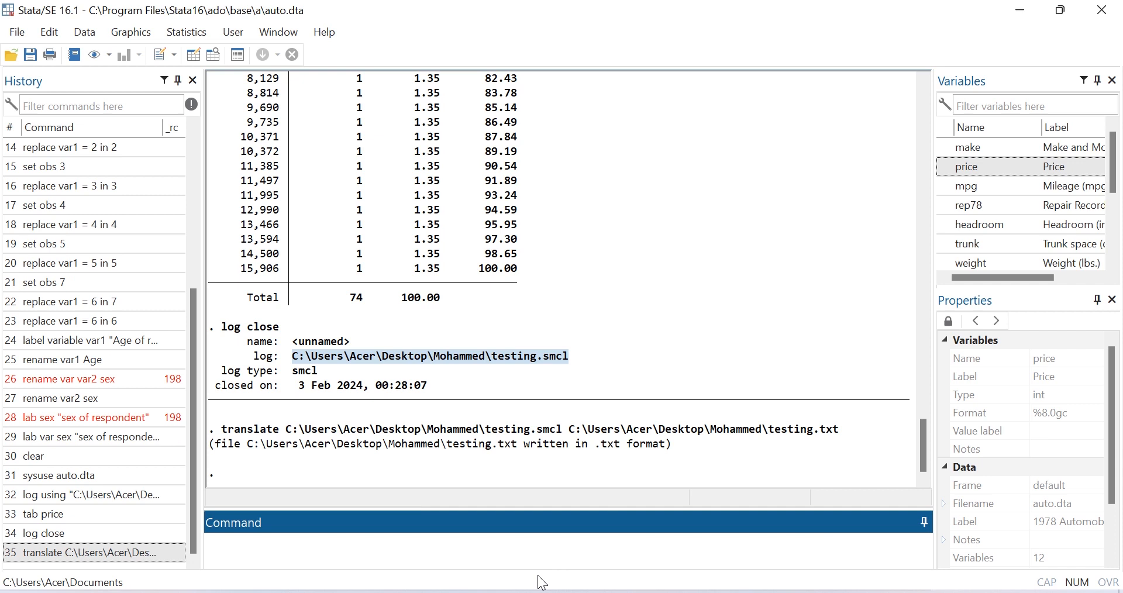
Switch to File Explorer and open the testing text document in Notepad
{"action": "mouse_move", "coordinate": [502, 592]}
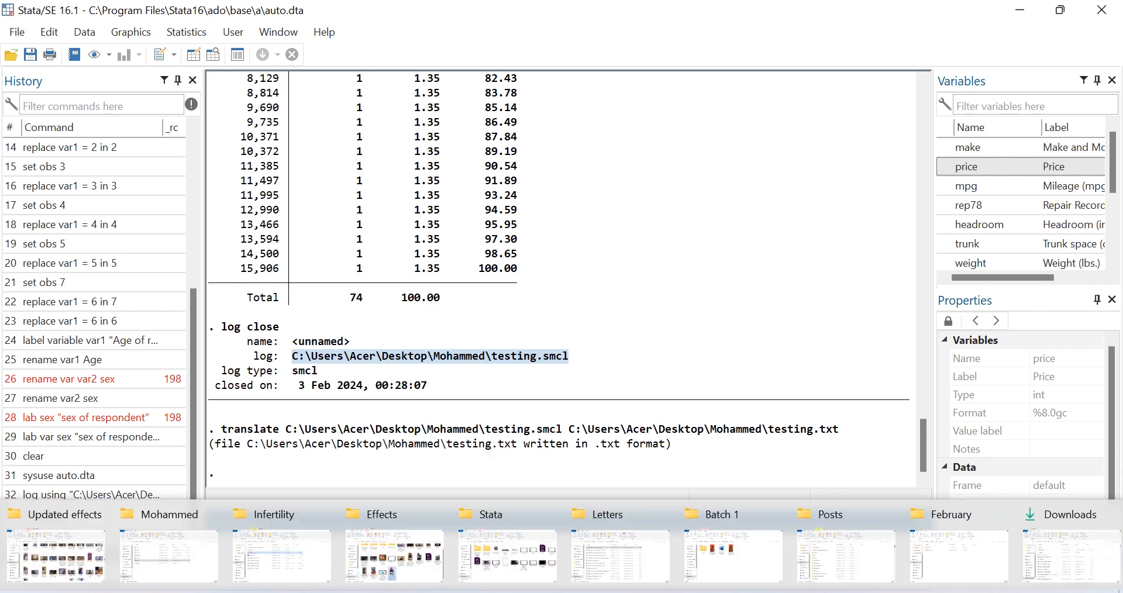
{"action": "left_click", "coordinate": [187, 566]}
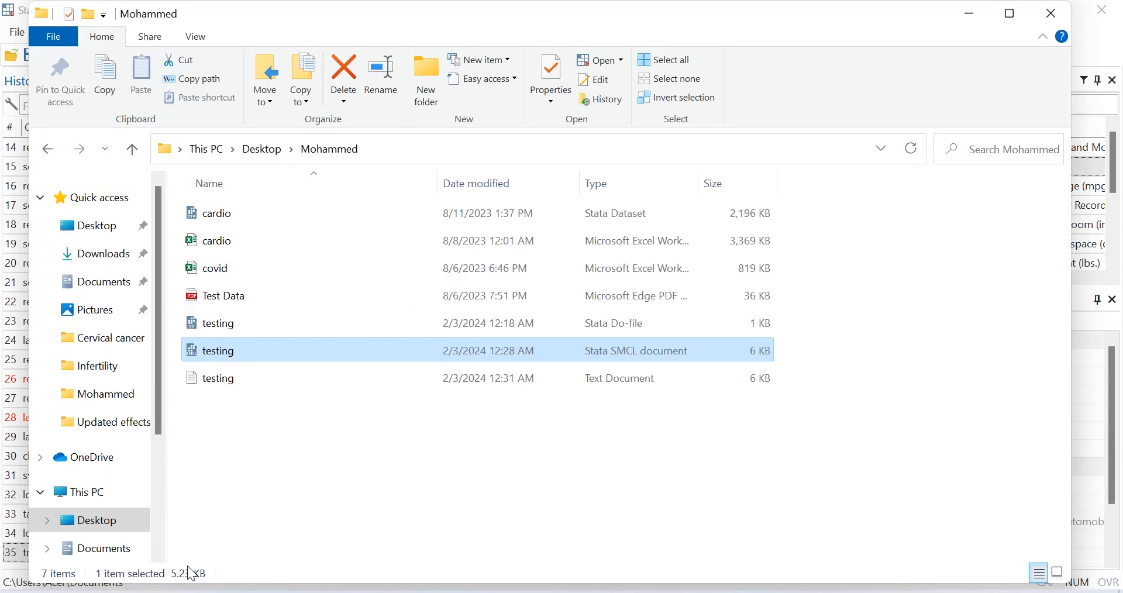
{"action": "double_click", "coordinate": [218, 380]}
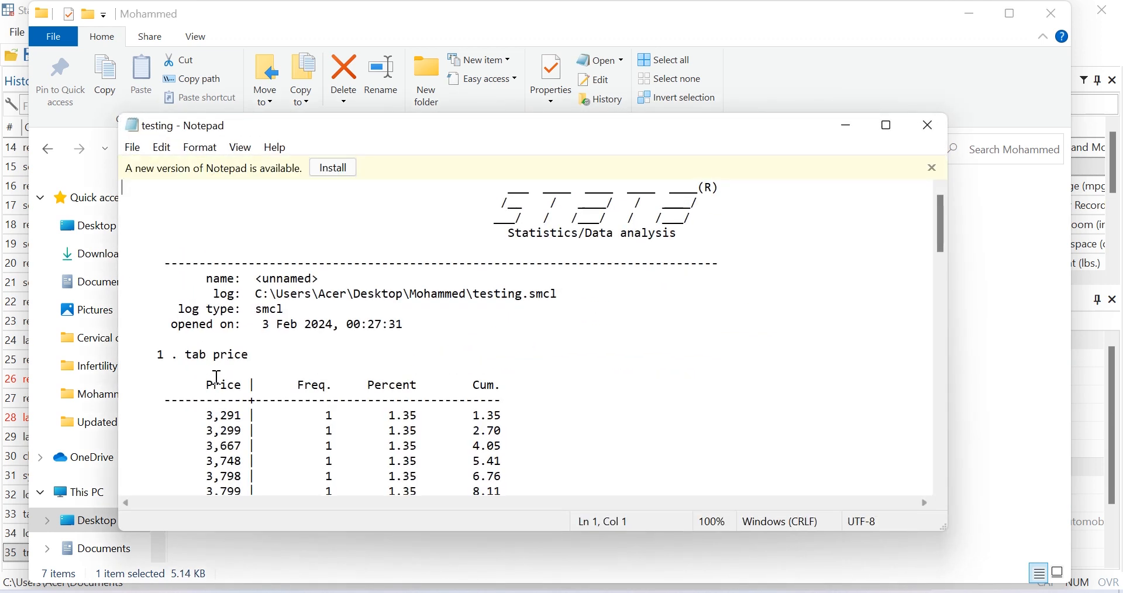
Try deleting the opening date and most of the log path in the testing text file, and close it without saving
{"action": "left_click_drag", "start_coordinate": [409, 325], "coordinate": [263, 325]}
{"action": "key", "text": "BackSpace"}
{"action": "left_click_drag", "start_coordinate": [560, 294], "coordinate": [305, 294]}
{"action": "key", "text": "BackSpace"}
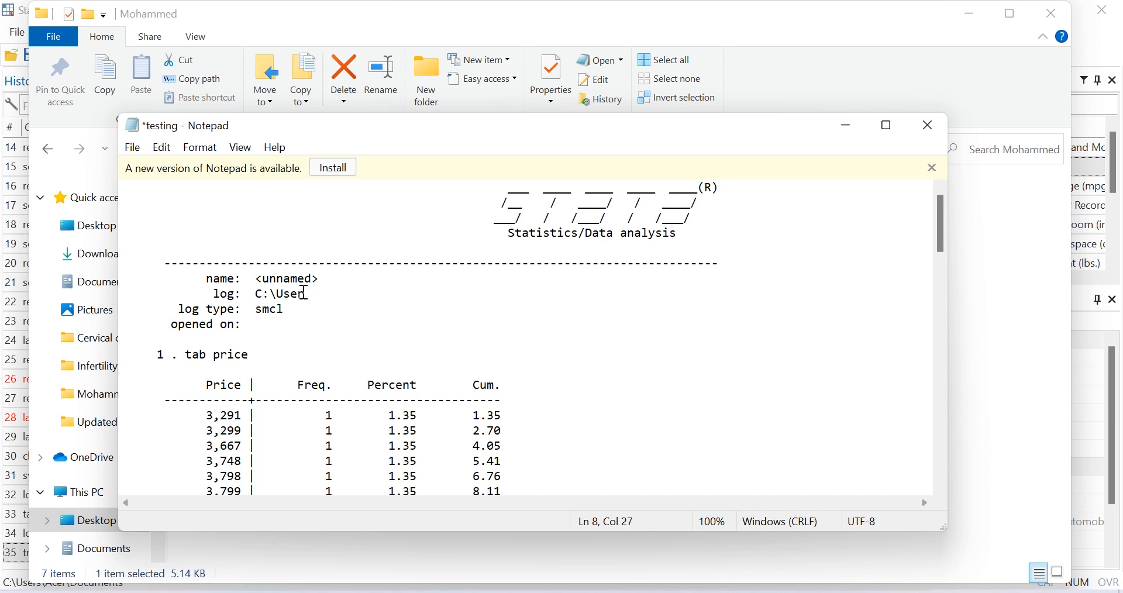
{"action": "left_click", "coordinate": [929, 128]}
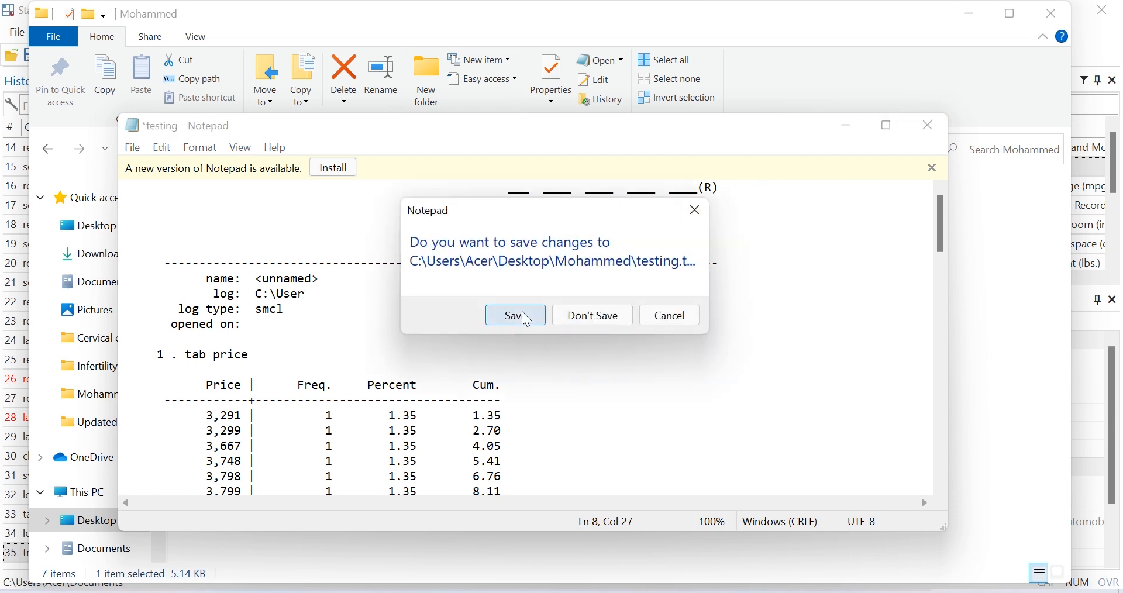
{"action": "left_click", "coordinate": [575, 317]}
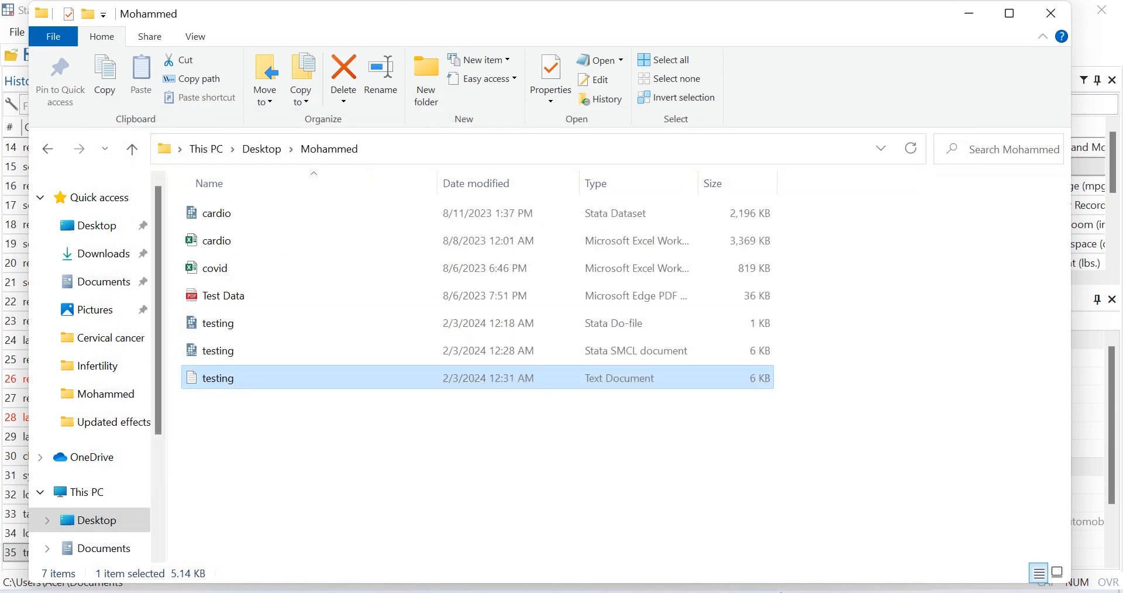
Switch back to Stata and run the cmdlog command on its own to check the command log's status
{"action": "mouse_move", "coordinate": [717, 568]}
{"action": "left_click", "coordinate": [601, 545]}
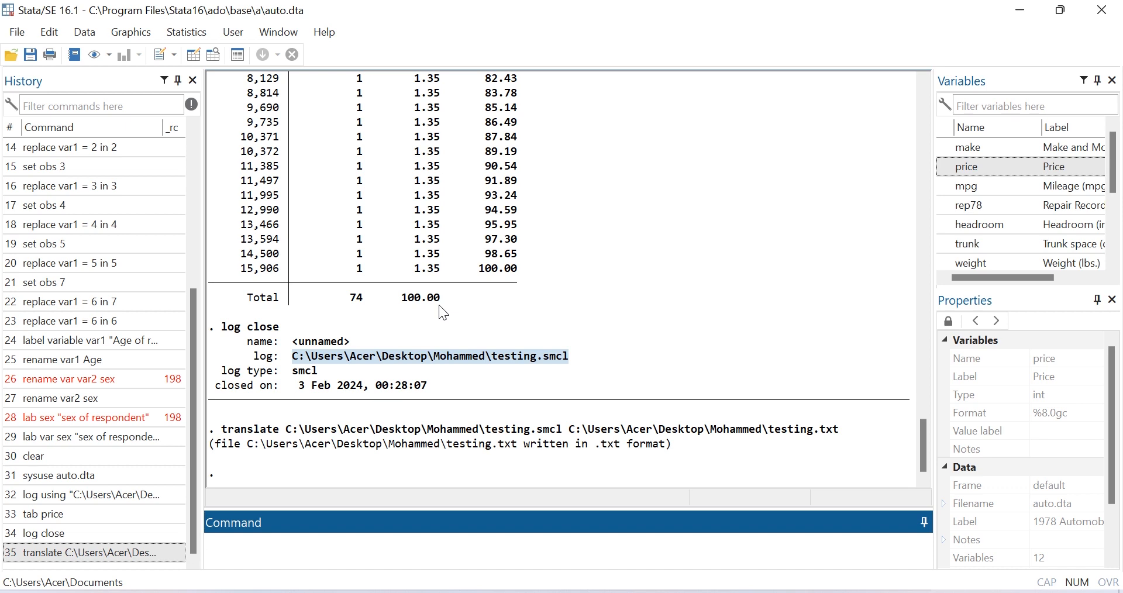
{"action": "type", "text": "cmdlog"}
{"action": "key", "text": "Return"}
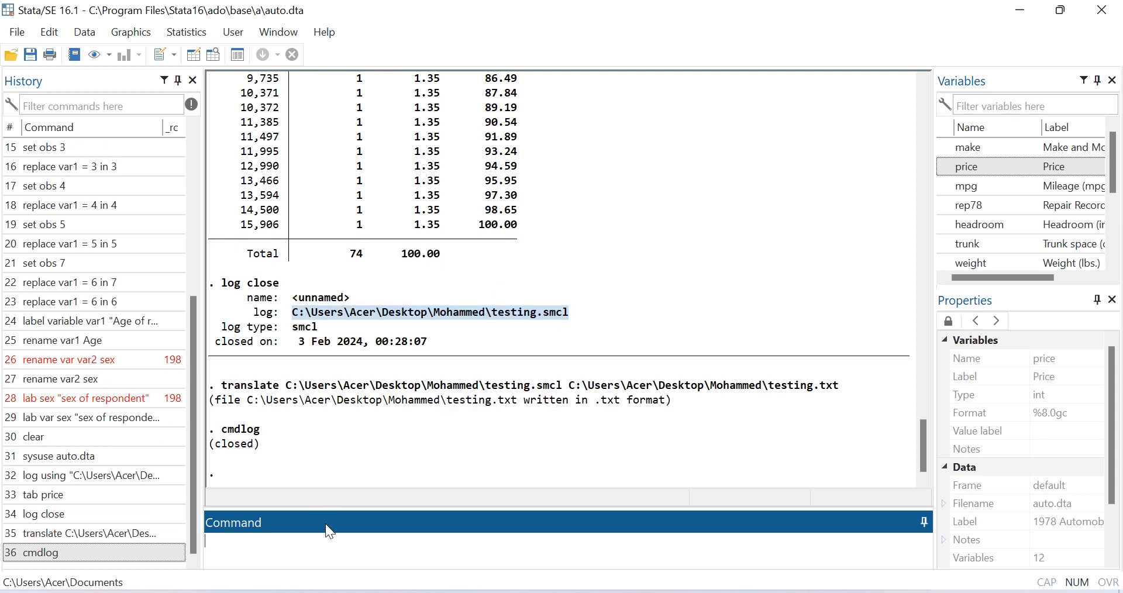
Copy the full path of testing.smcl from the translate line in the results and enter it after "cmdlog" as a new command
{"action": "left_click_drag", "start_coordinate": [287, 387], "coordinate": [565, 392]}
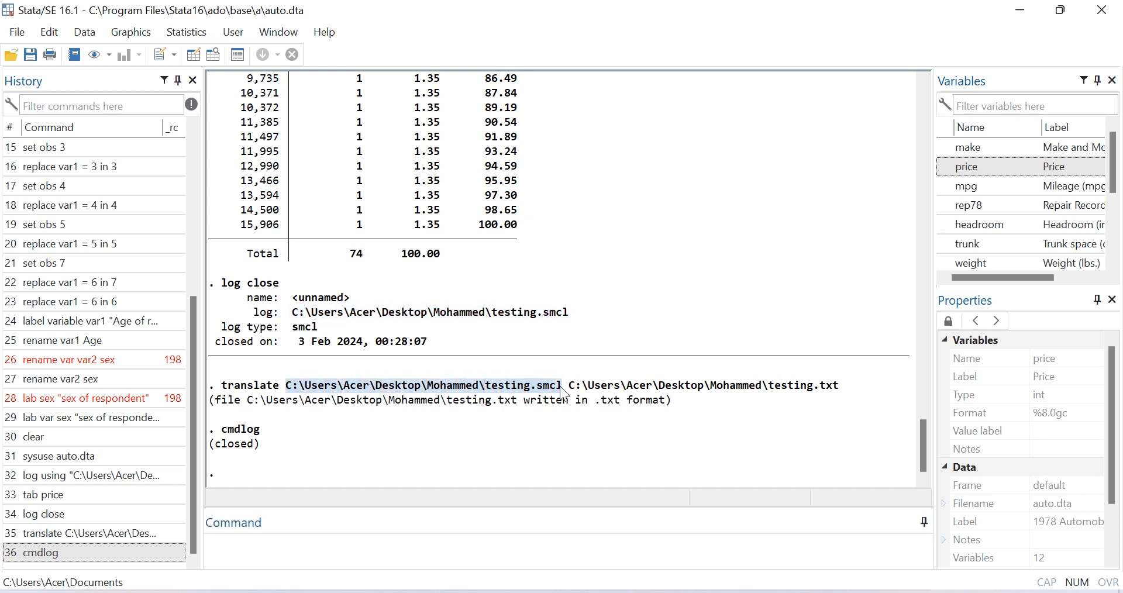
{"action": "right_click", "coordinate": [530, 384]}
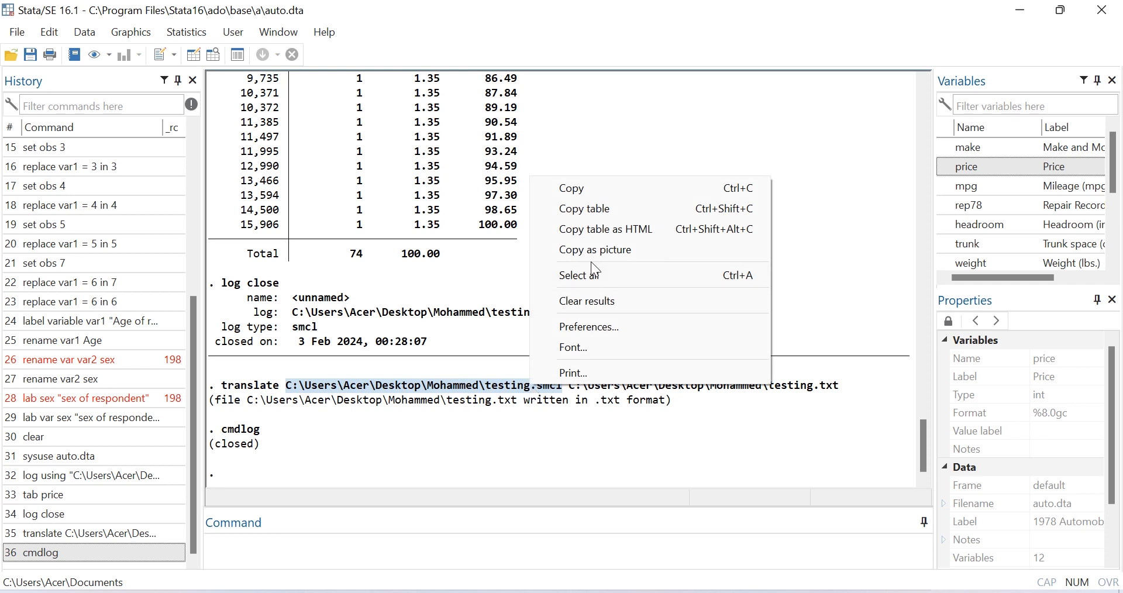
{"action": "left_click", "coordinate": [581, 188]}
{"action": "left_click", "coordinate": [330, 564]}
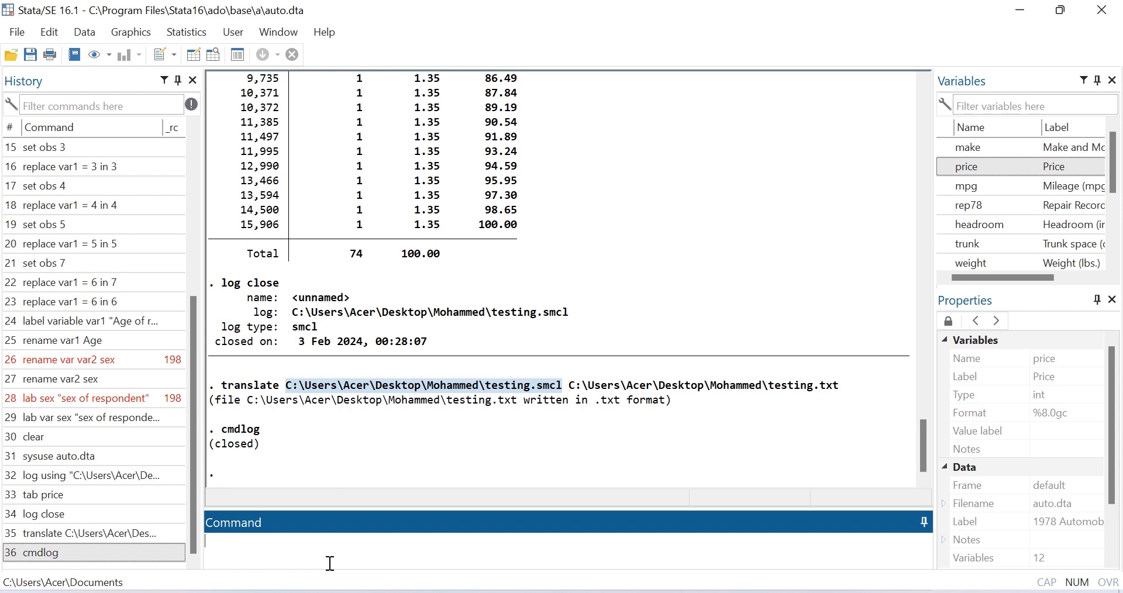
{"action": "type", "text": "cmdlog"}
{"action": "key", "text": "ctrl+v"}
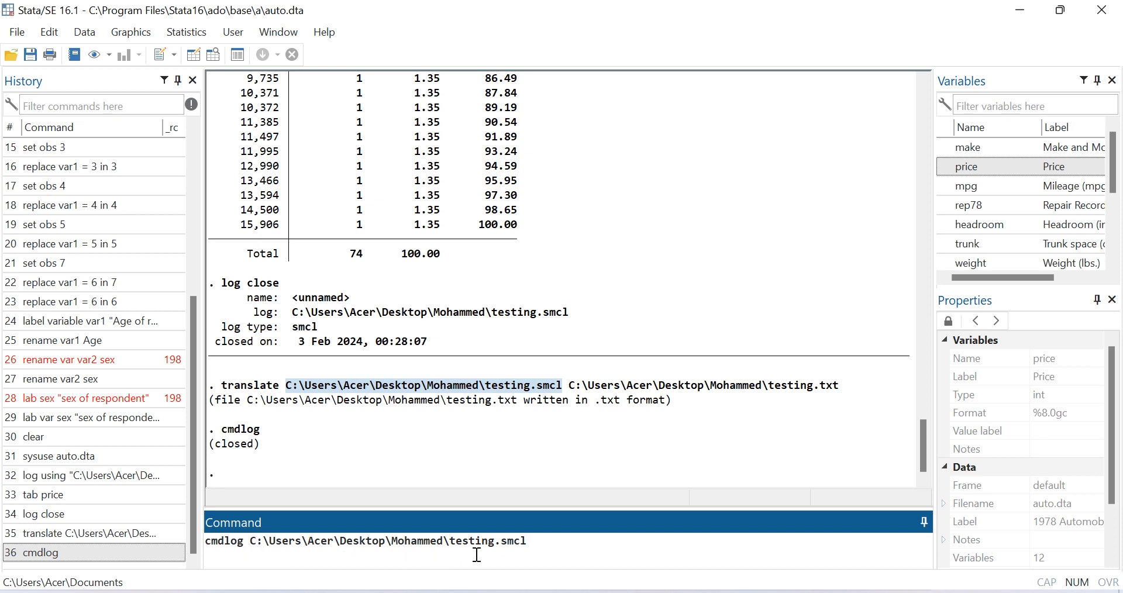
Replace the file name testing.smcl in the path with testing2 and try running the cmdlog command, also with the path in quotation marks
{"action": "key", "text": "BackSpace"}
{"action": "key", "text": "BackSpace"}
{"action": "key", "text": "BackSpace"}
{"action": "key", "text": "BackSpace"}
{"action": "key", "text": "BackSpace"}
{"action": "key", "text": "BackSpace"}
{"action": "key", "text": "BackSpace"}
{"action": "key", "text": "BackSpace"}
{"action": "key", "text": "BackSpace"}
{"action": "key", "text": "BackSpace"}
{"action": "key", "text": "BackSpace"}
{"action": "key", "text": "BackSpace"}
{"action": "type", "text": "testing2"}
{"action": "key", "text": "Return"}
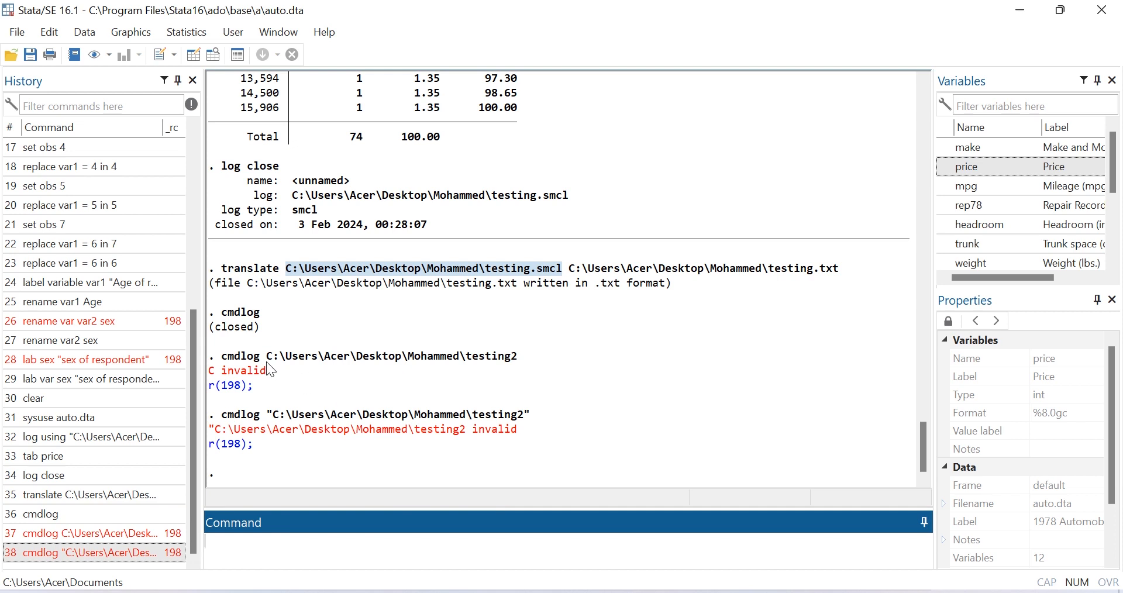
Recall the last cmdlog command from the history, insert "using" before the quoted testing2 path, and run it
{"action": "left_click", "coordinate": [99, 549]}
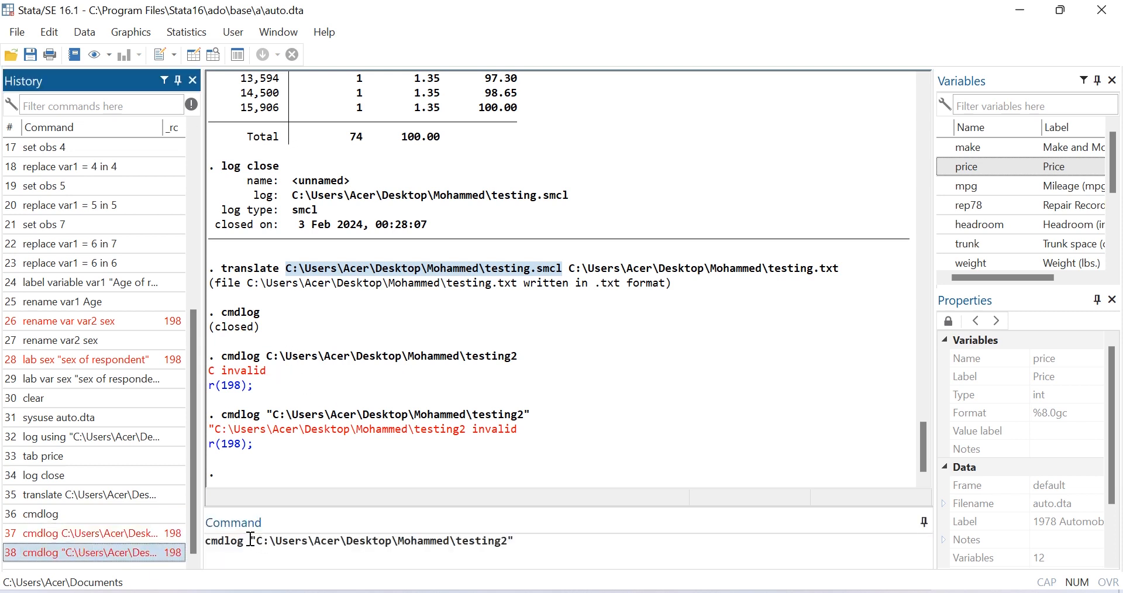
{"action": "left_click", "coordinate": [251, 539]}
{"action": "type", "text": "using"}
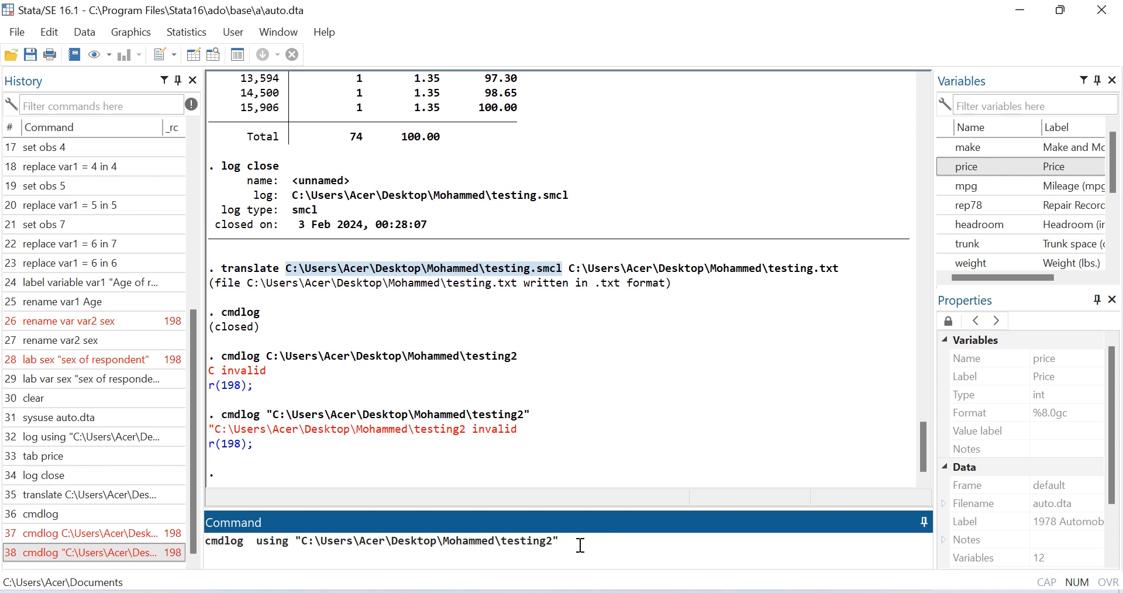
{"action": "key", "text": "Return"}
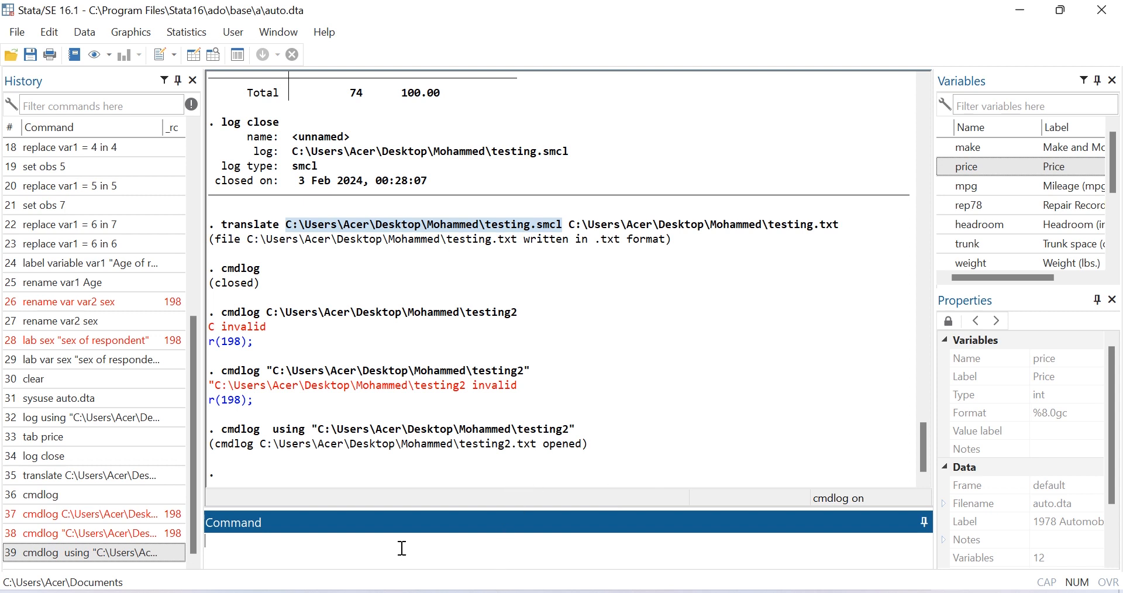
Tabulate the price variable with the tab command while the command log is recording
{"action": "type", "text": "tab"}
{"action": "left_click", "coordinate": [944, 168]}
{"action": "key", "text": "Return"}
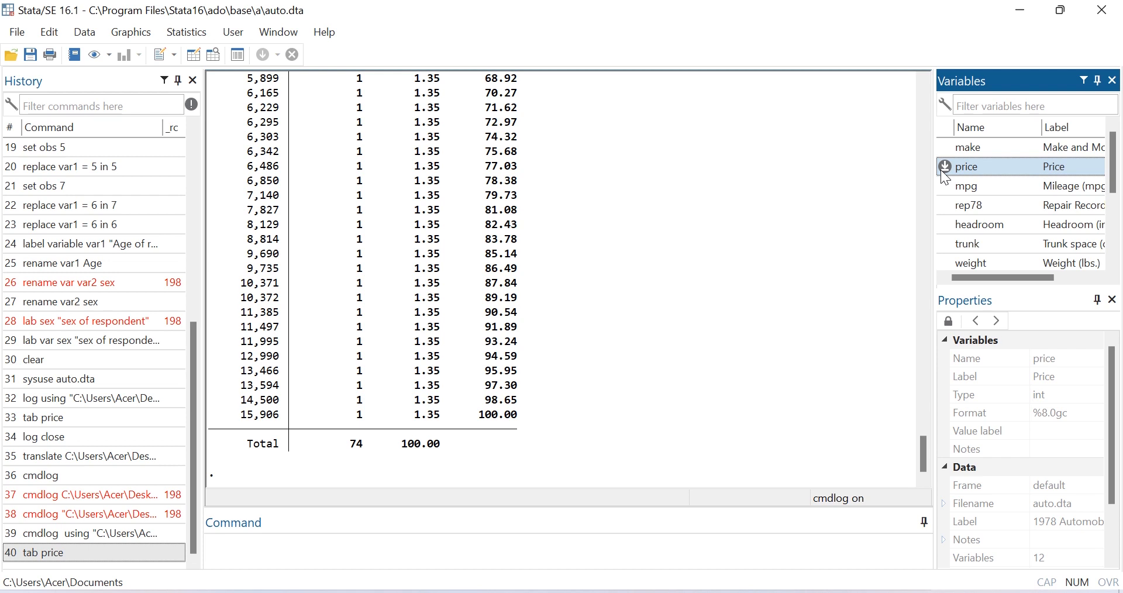
Try the command "cmdlogclose", and run "cmdlog close" to end the command log
{"action": "left_click", "coordinate": [208, 544]}
{"action": "type", "text": "cmdlogclose"}
{"action": "key", "text": "Return"}
{"action": "type", "text": "cmdlog c"}
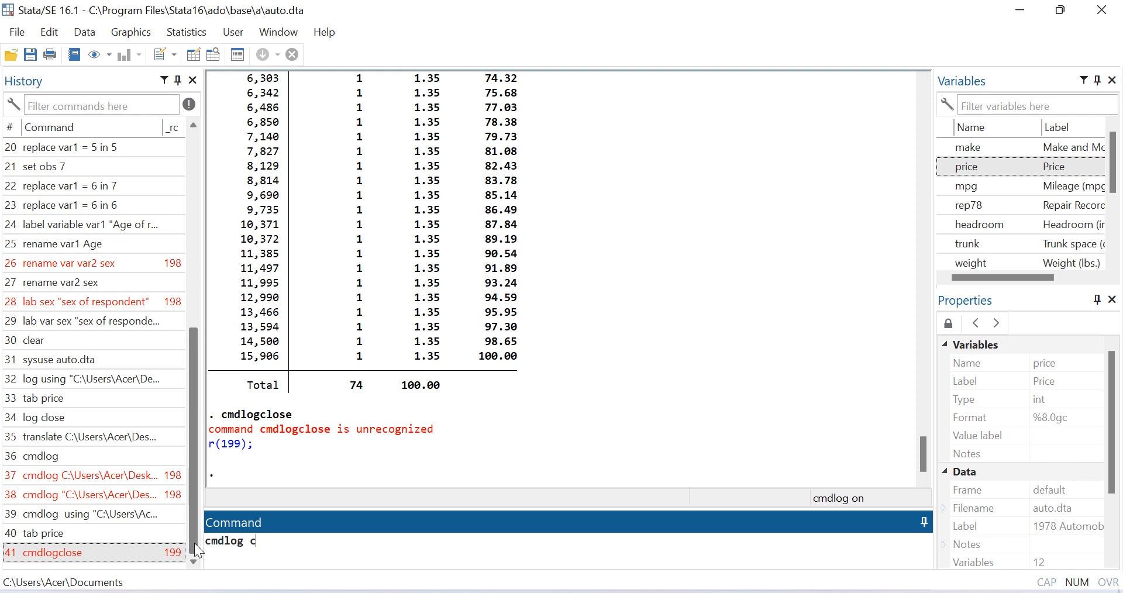
{"action": "type", "text": "lose"}
{"action": "key", "text": "Return"}
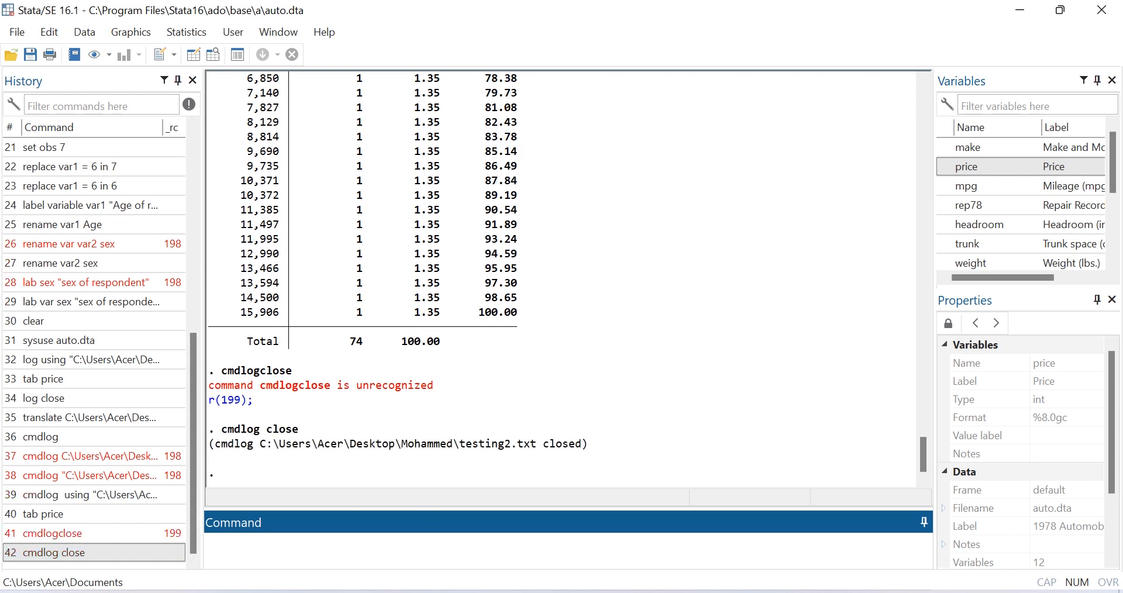
Switch to File Explorer, open the testing2 text document to check the recorded commands, then close it and return to Stata
{"action": "left_click", "coordinate": [166, 565]}
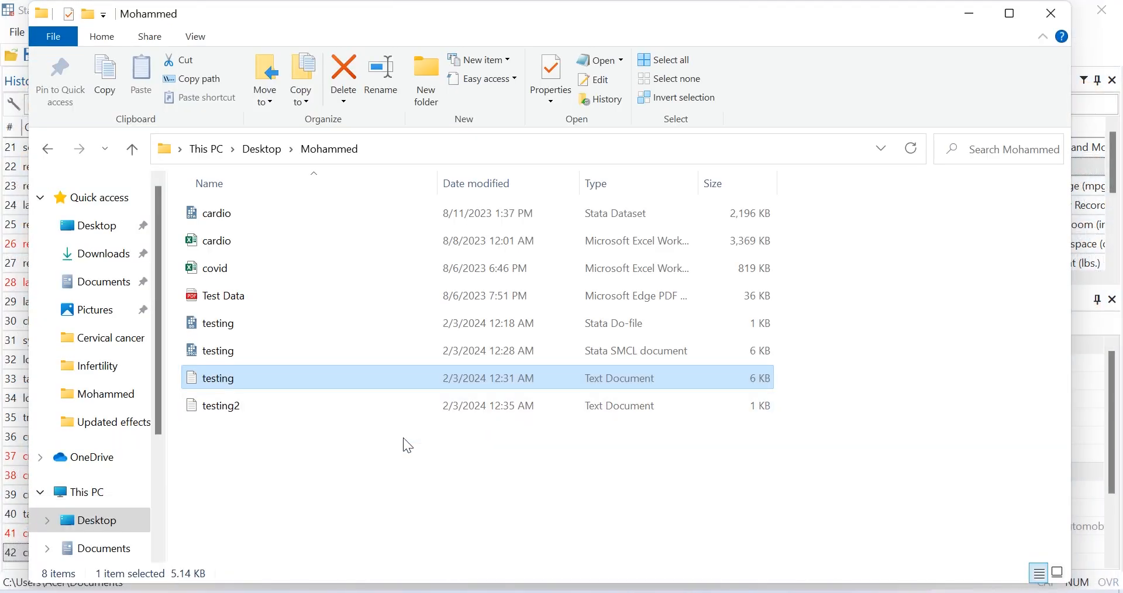
{"action": "double_click", "coordinate": [231, 414]}
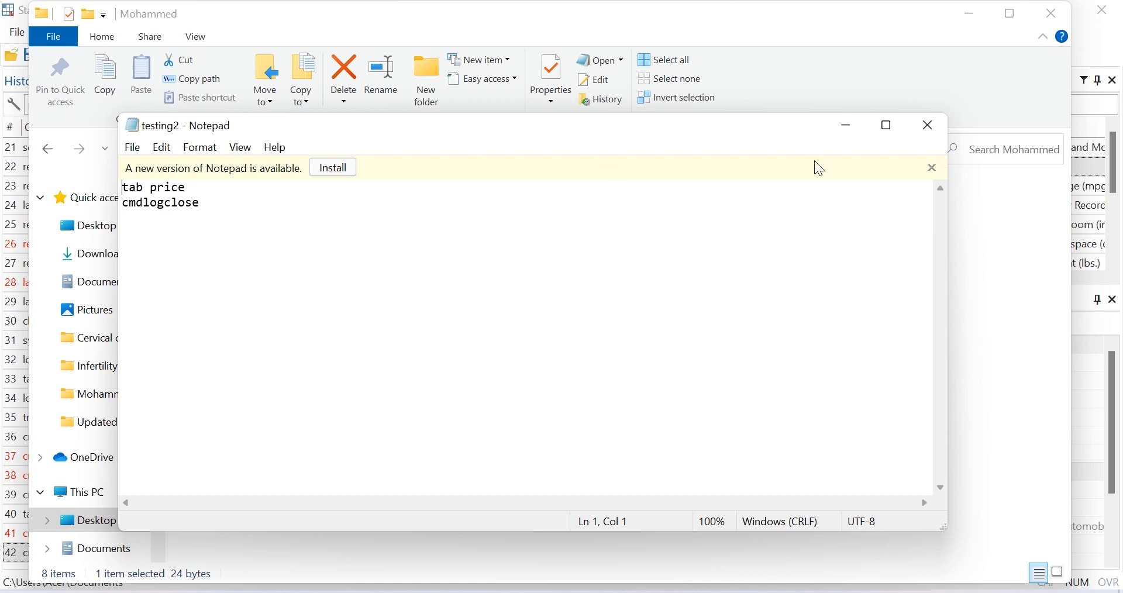
{"action": "left_click", "coordinate": [918, 132]}
{"action": "left_click", "coordinate": [969, 16]}
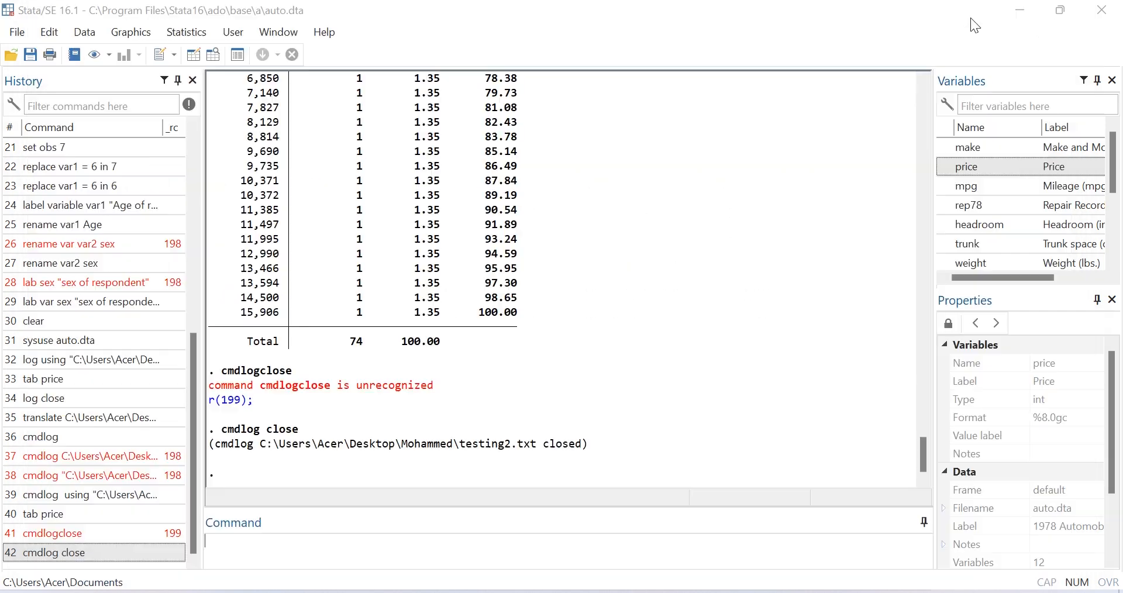